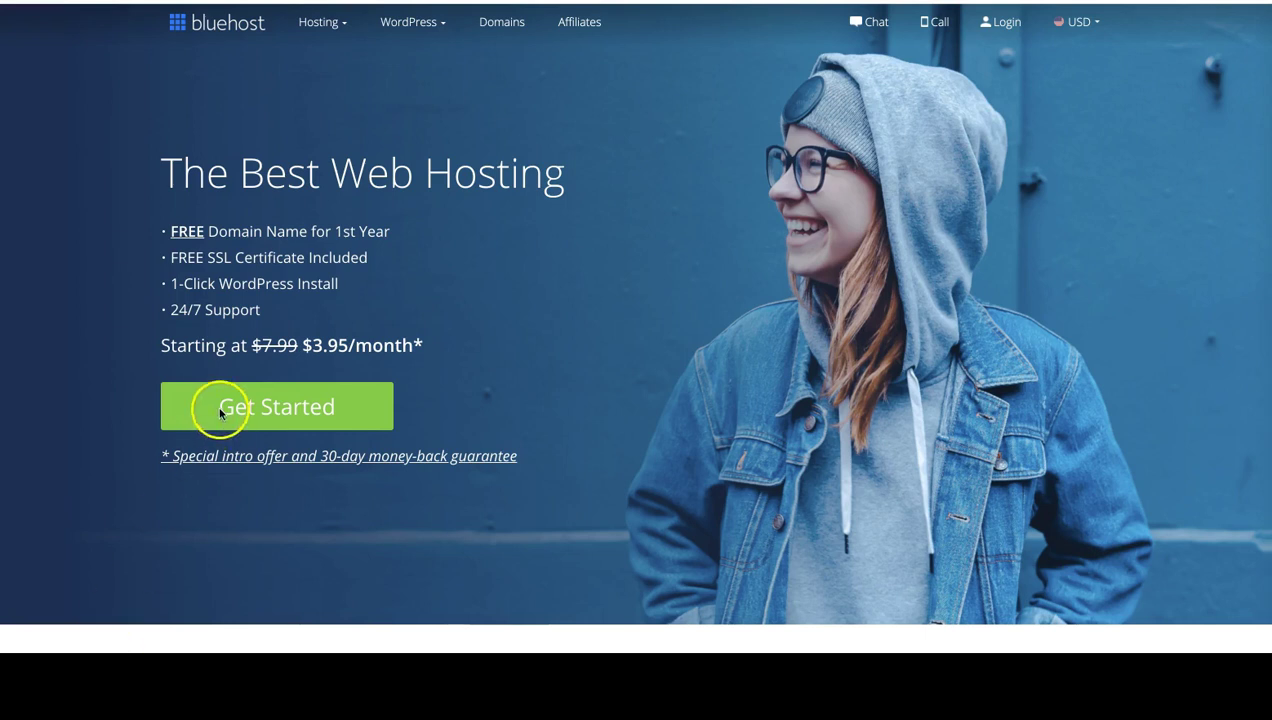
Step: Start the hosting sign-up, compare the available plans and select the basic plan at $3.95 per month
left_click(285, 401)
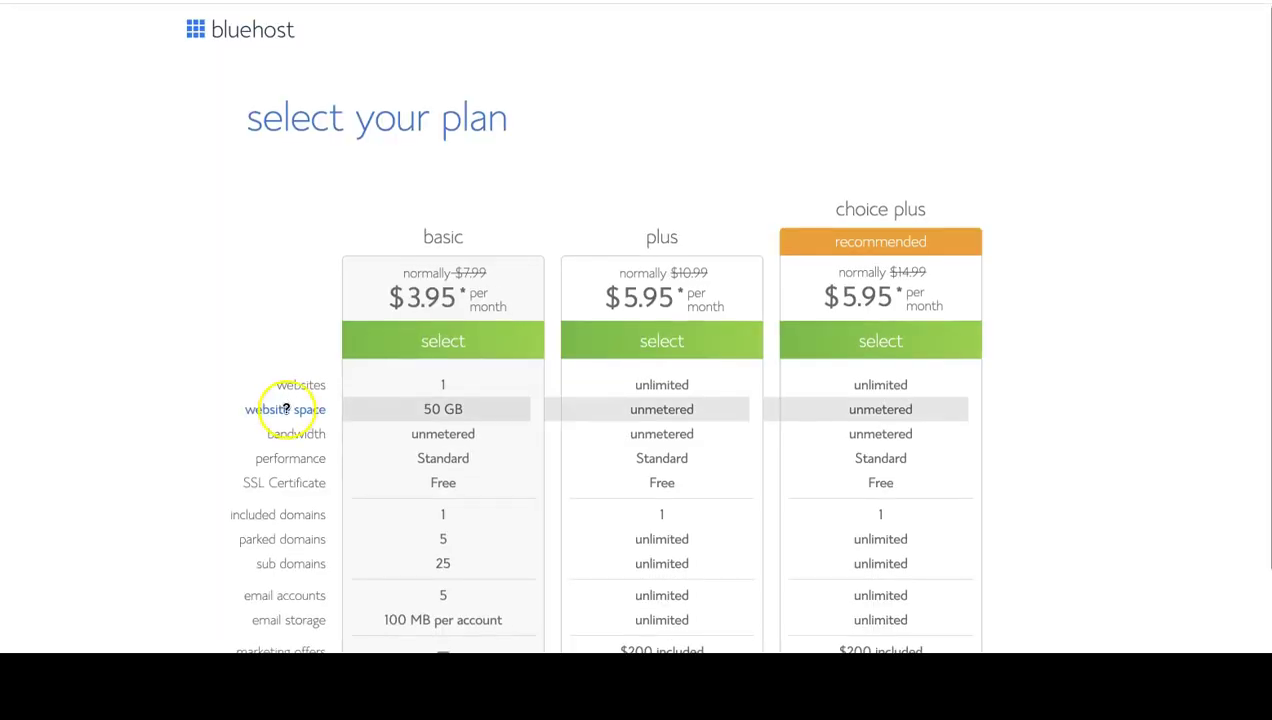
scroll(295, 395, "down", 2)
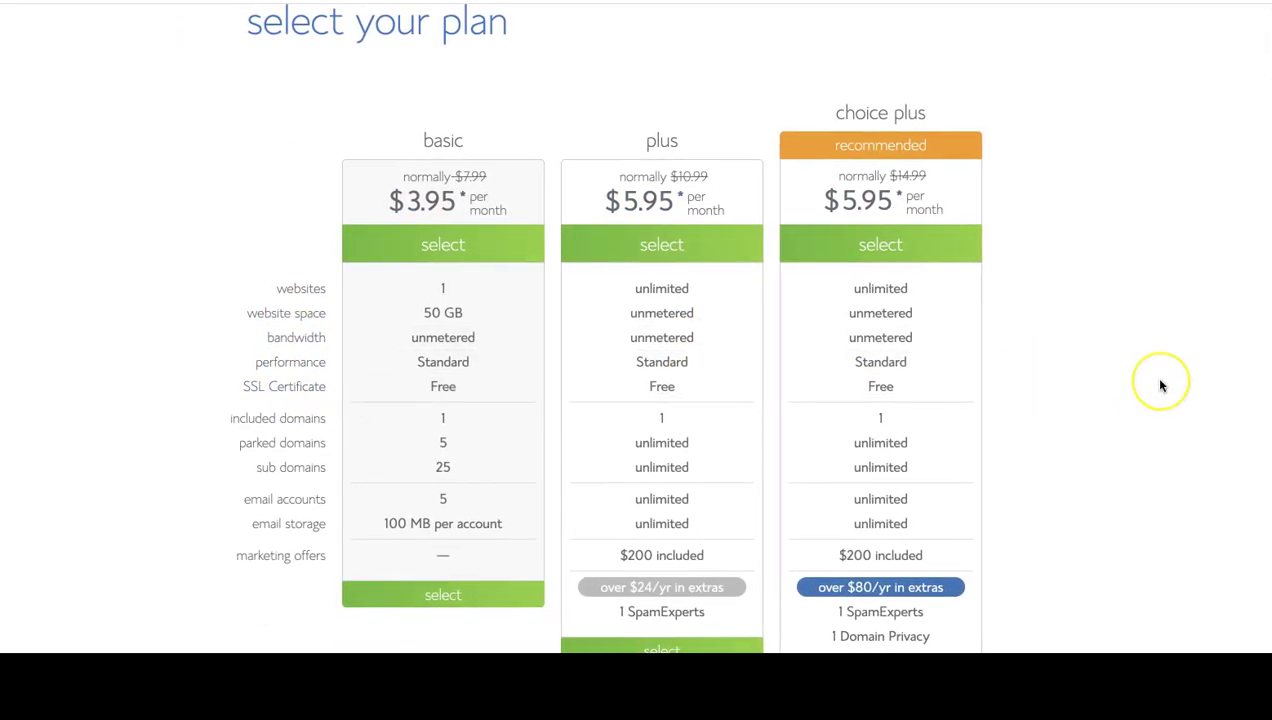
scroll(1161, 386, "down", 1)
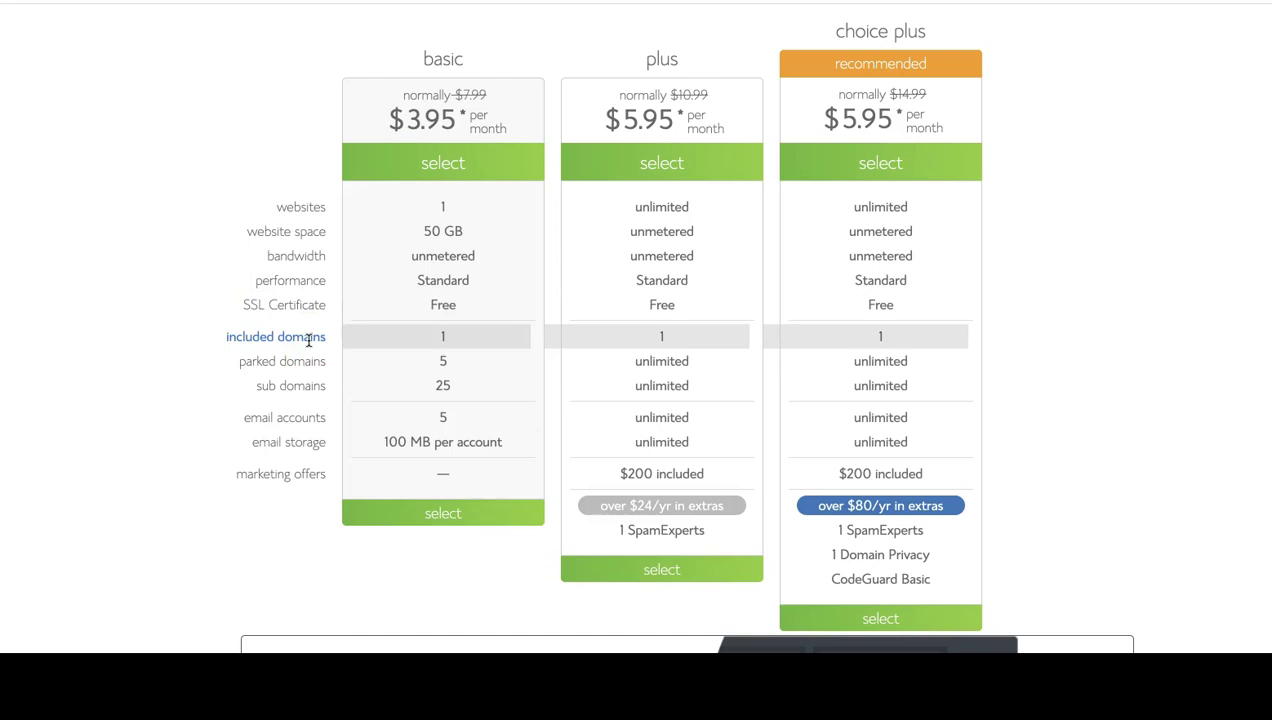
scroll(309, 351, "up", 1)
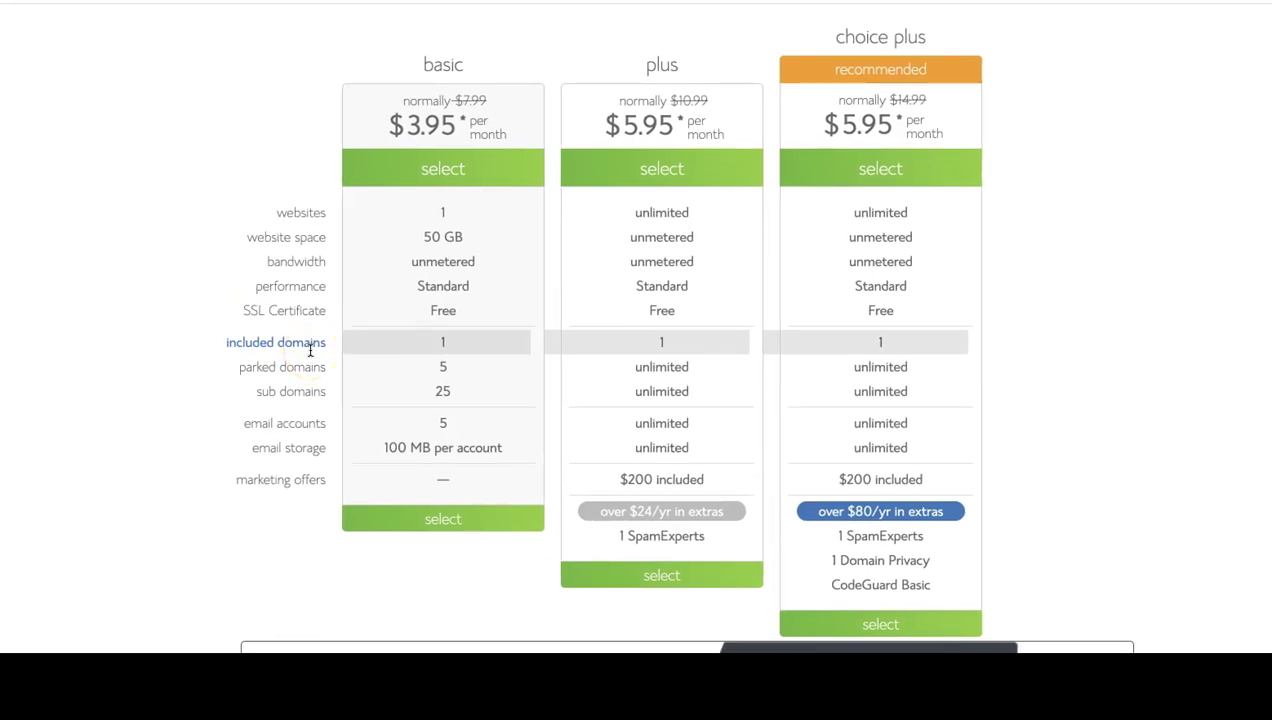
scroll(310, 351, "down", 2)
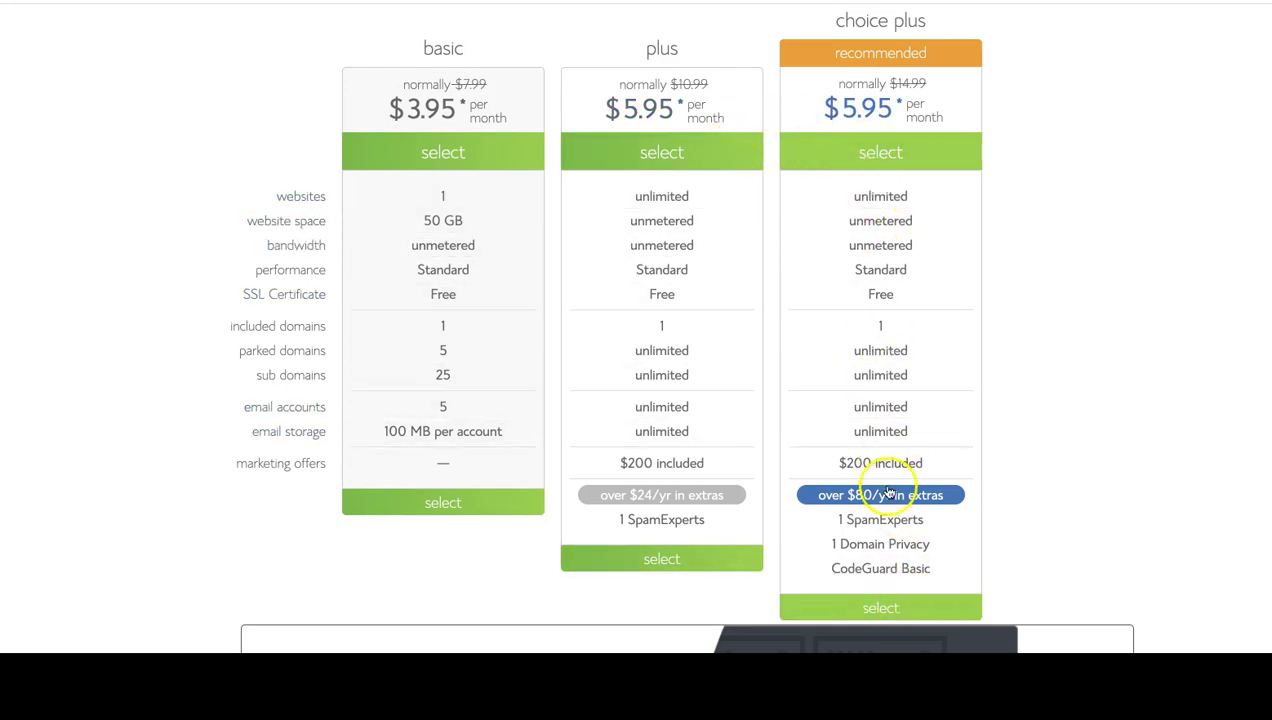
left_click(484, 508)
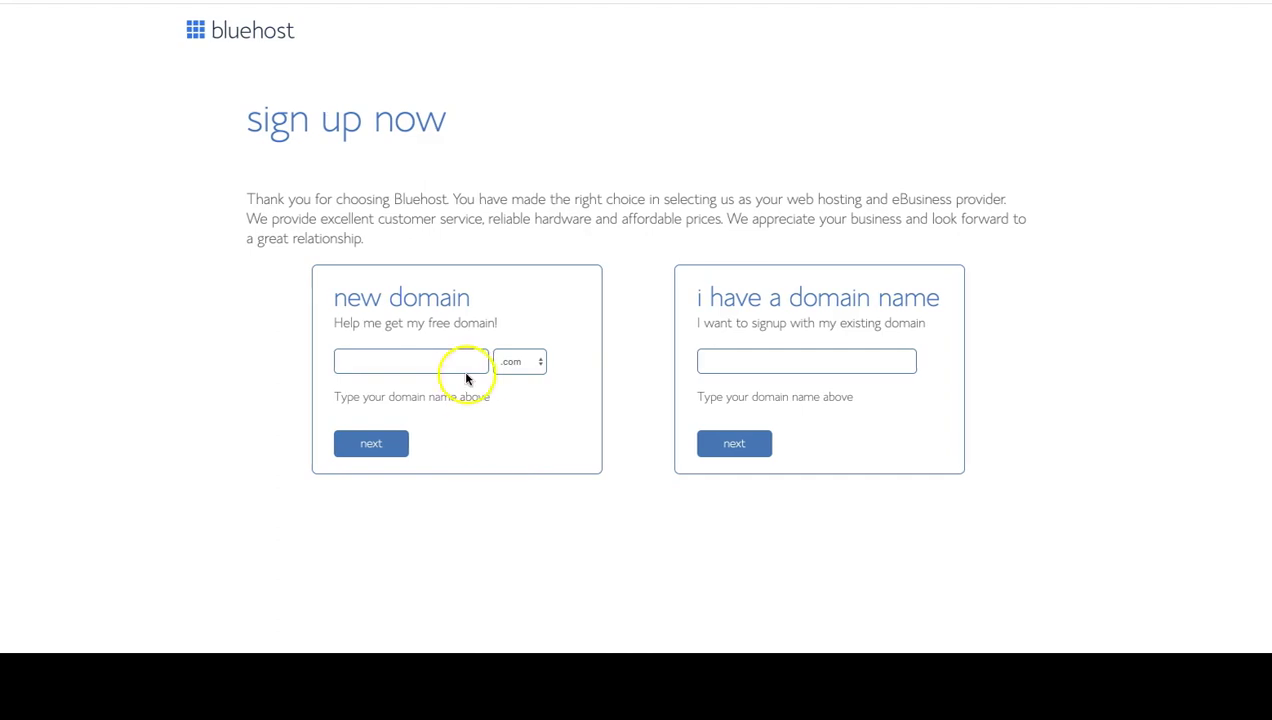
Step: Enter aliciamariellc with the .com extension as the new free domain and continue to account creation
left_click(369, 360)
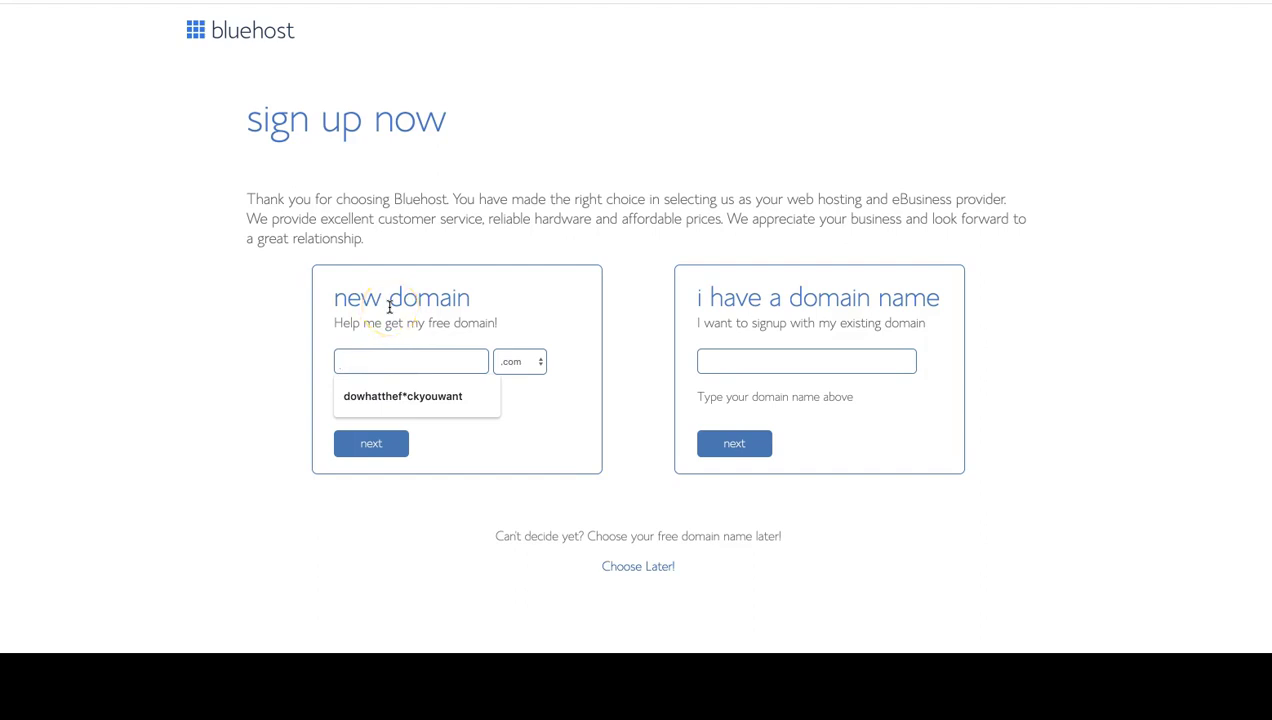
type("alici")
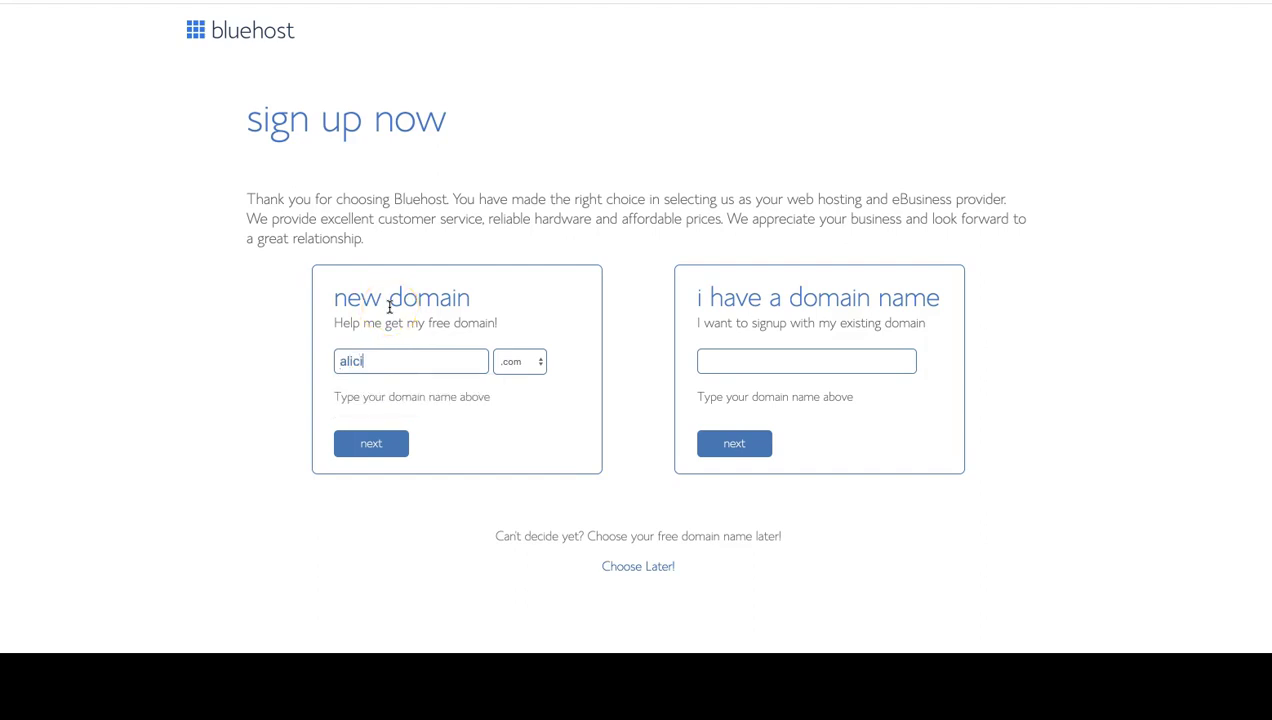
type("amariellc")
left_click(369, 449)
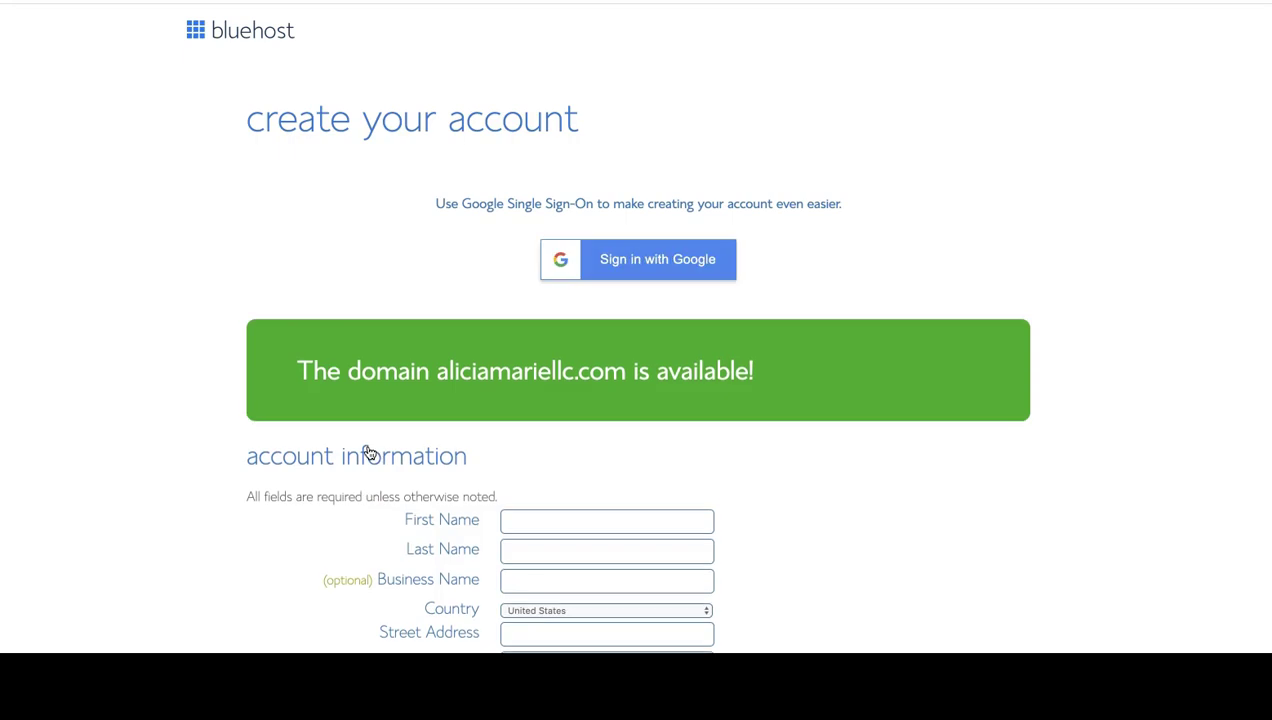
Step: Change the account plan in the package information to Basic 12 Month Price - $5.95/mo
left_click(478, 457)
scroll(521, 543, "down", 5)
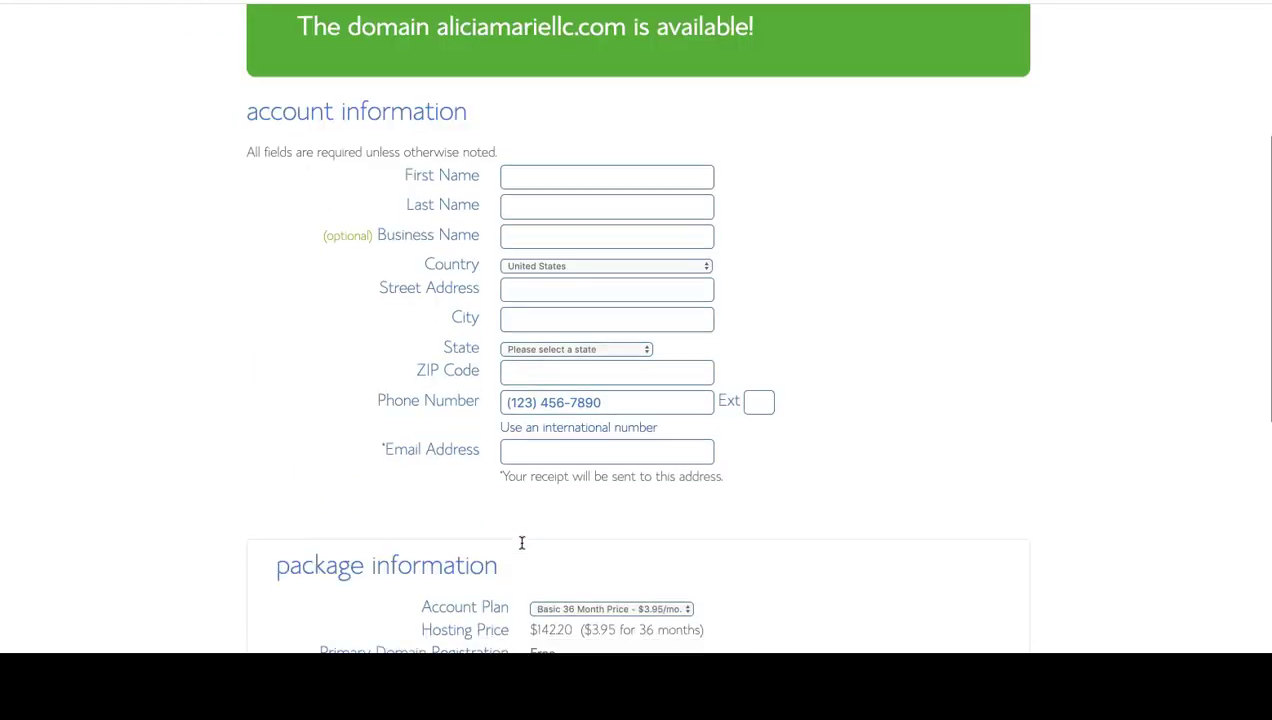
scroll(521, 543, "up", 1)
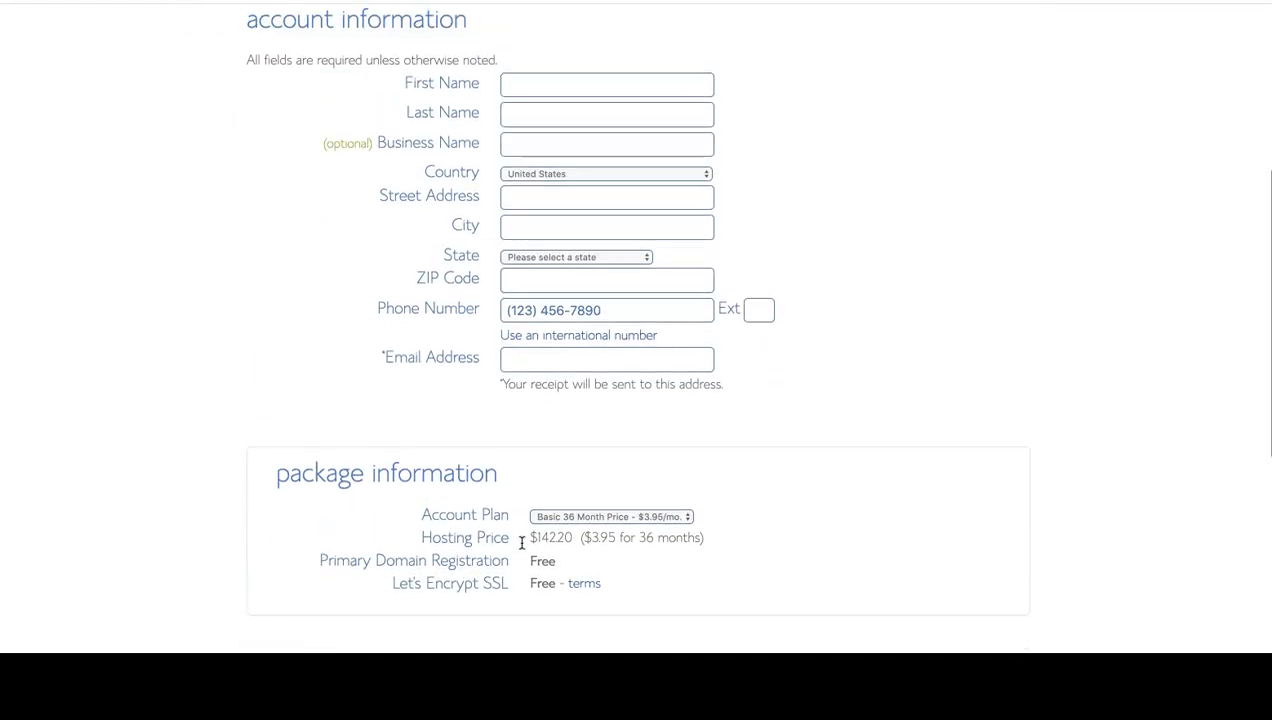
scroll(521, 543, "down", 1)
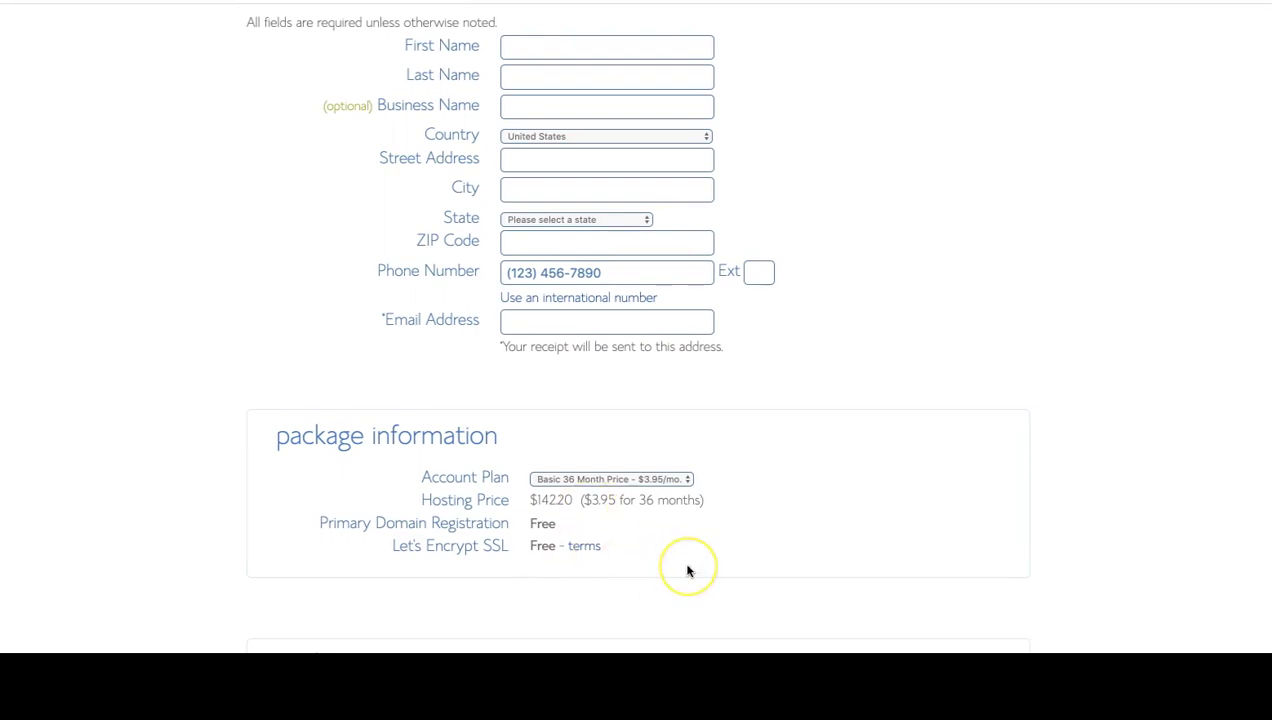
scroll(687, 571, "up", 1)
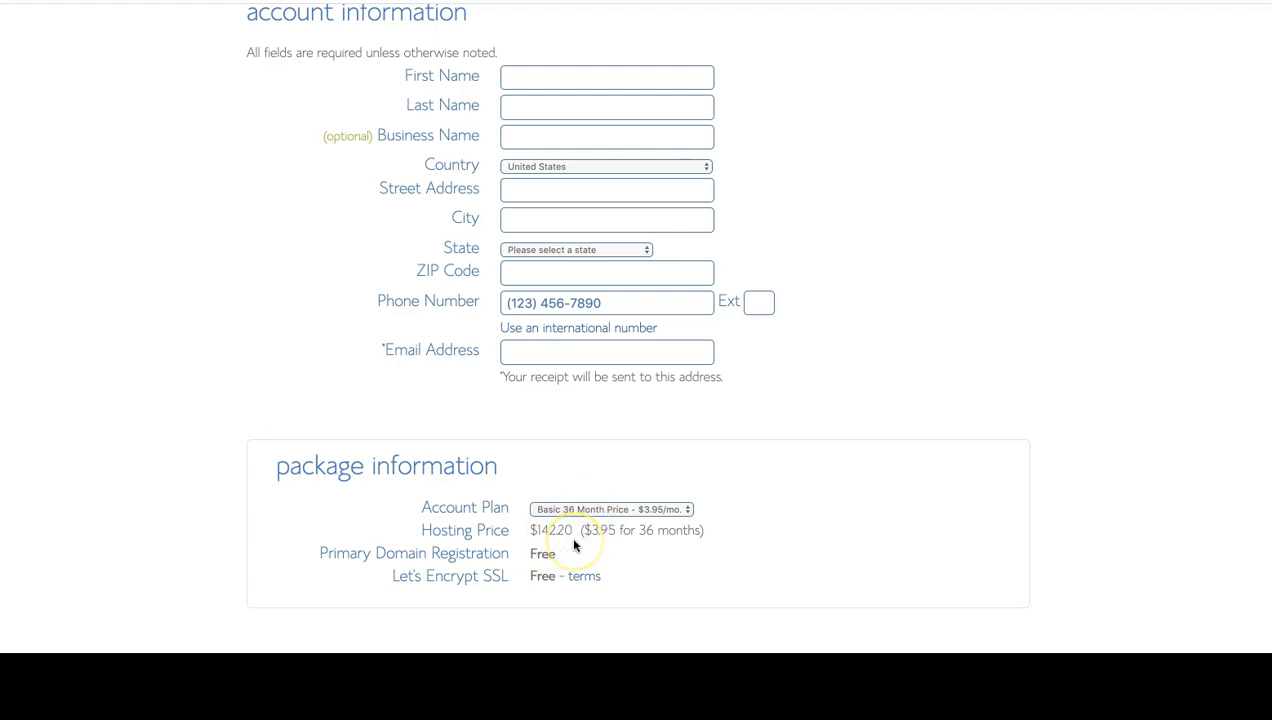
left_click(650, 511)
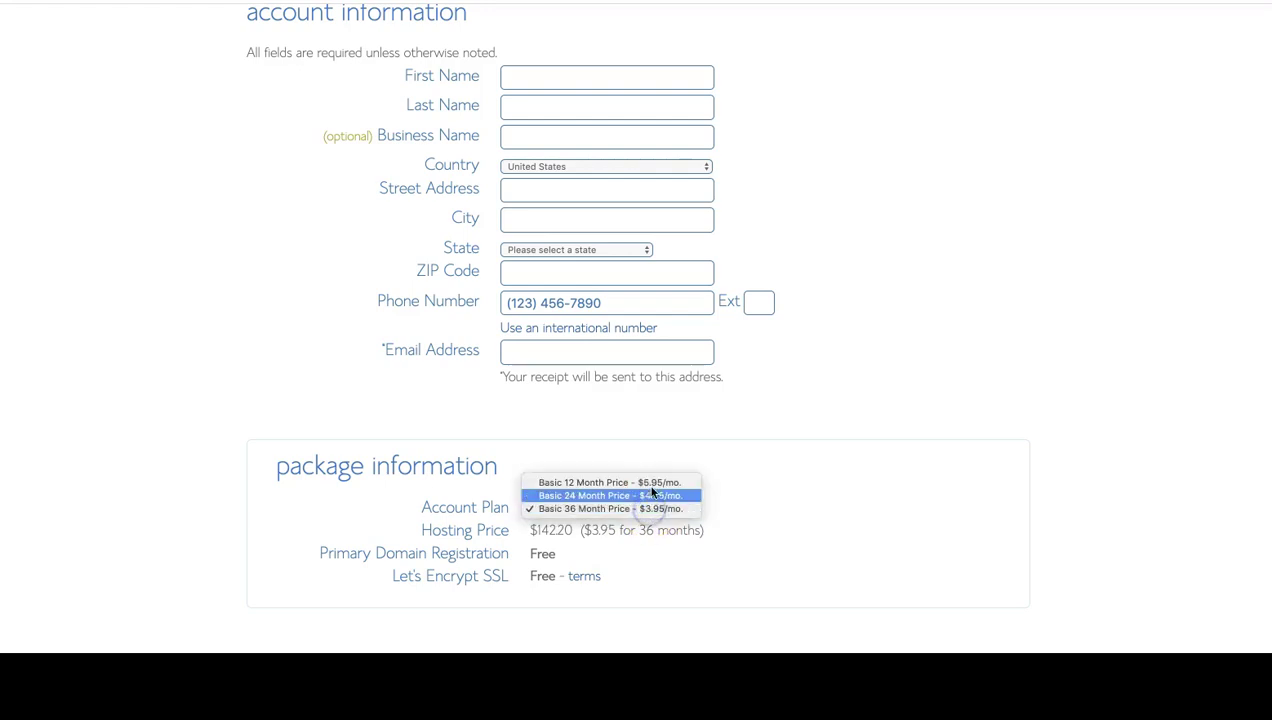
left_click(650, 487)
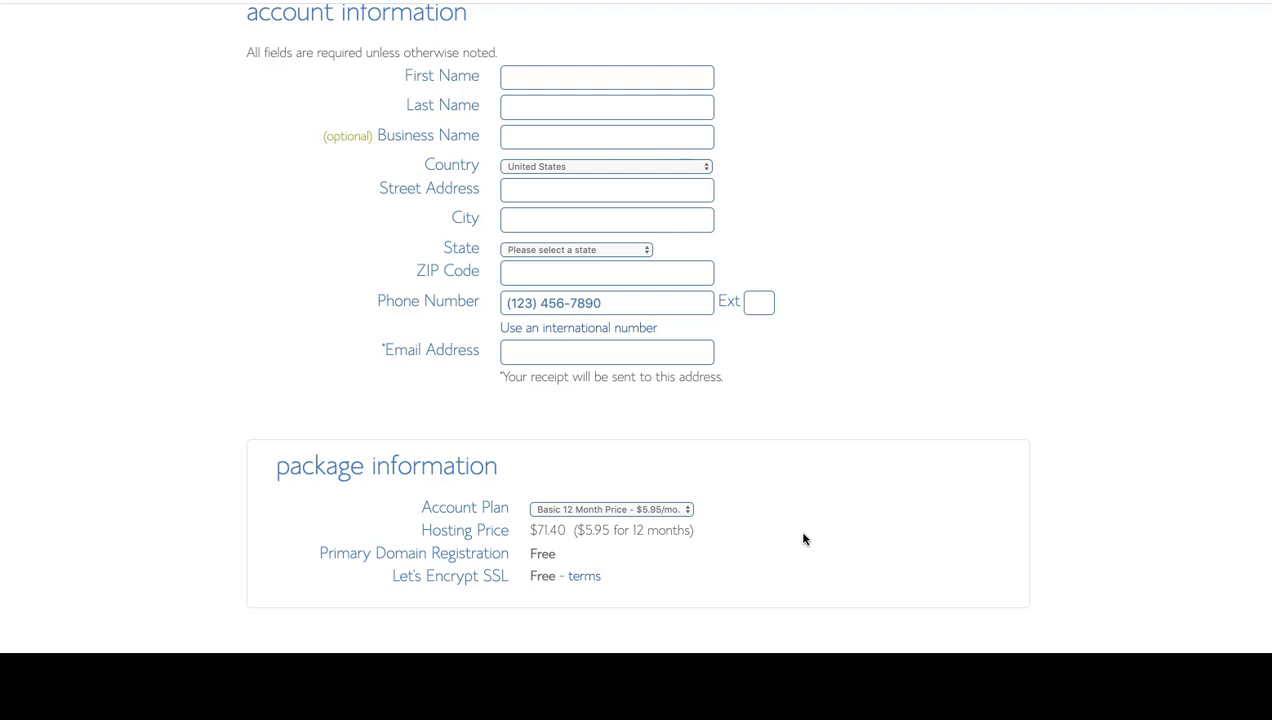
Step: Compare plan terms by choosing Basic 24 Month, Basic 12 Month and finally Basic 36 Month Price - $3.95/mo
left_click(675, 510)
left_click(676, 522)
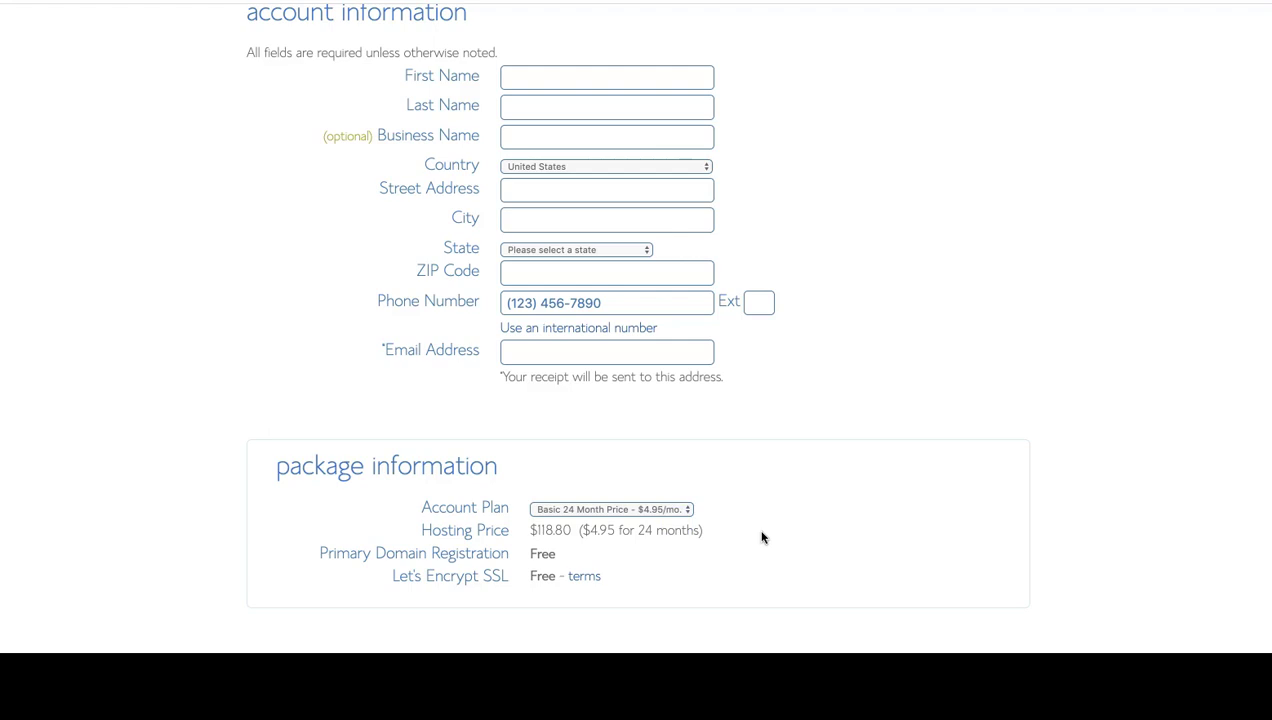
left_click(682, 509)
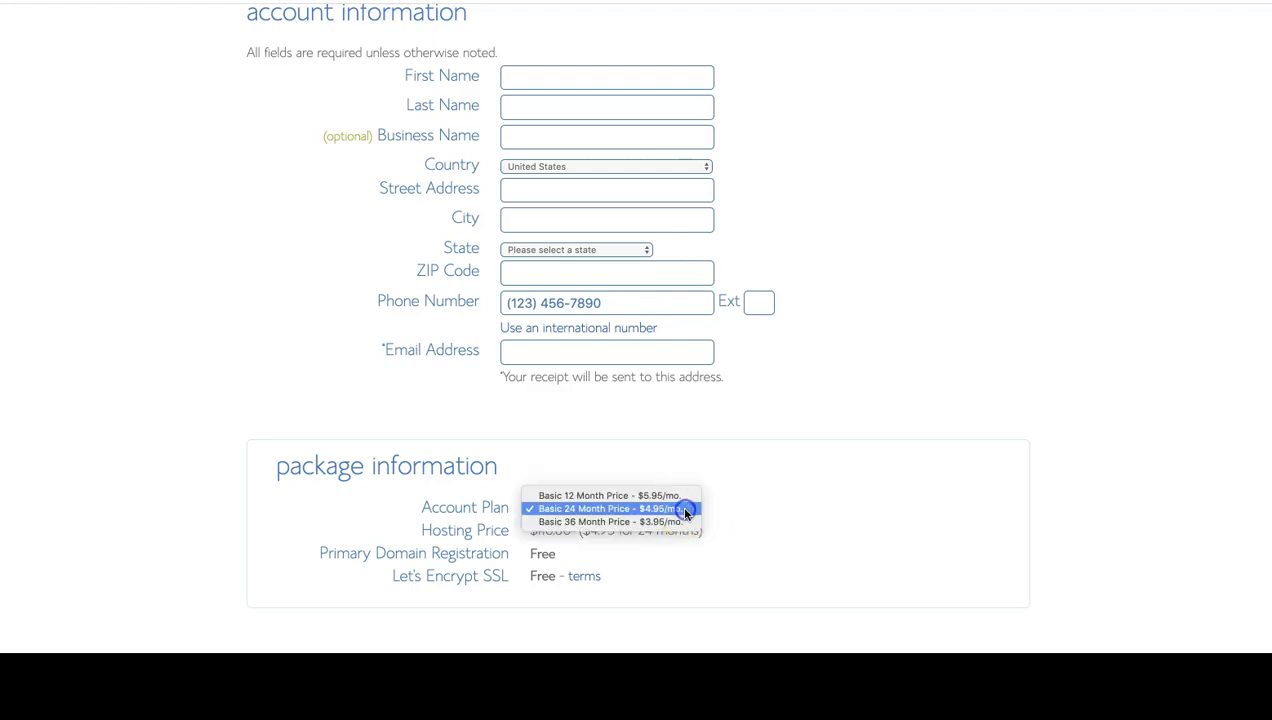
left_click(686, 497)
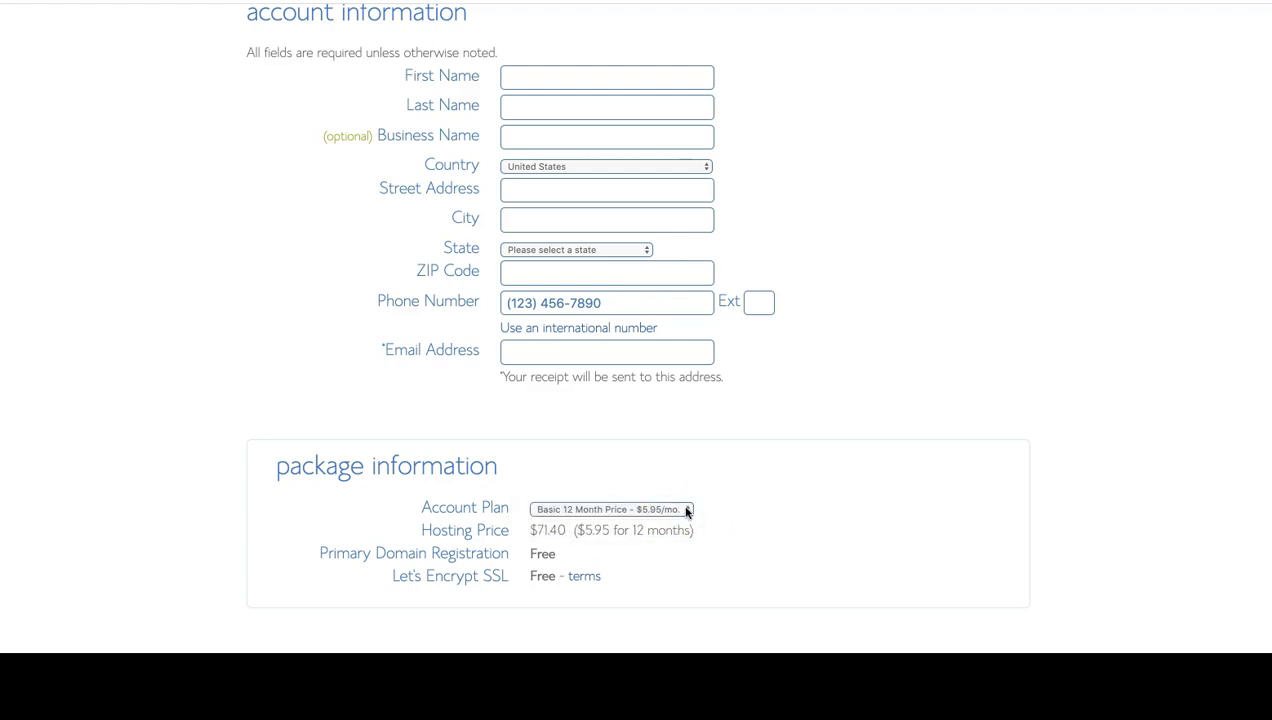
left_click(686, 508)
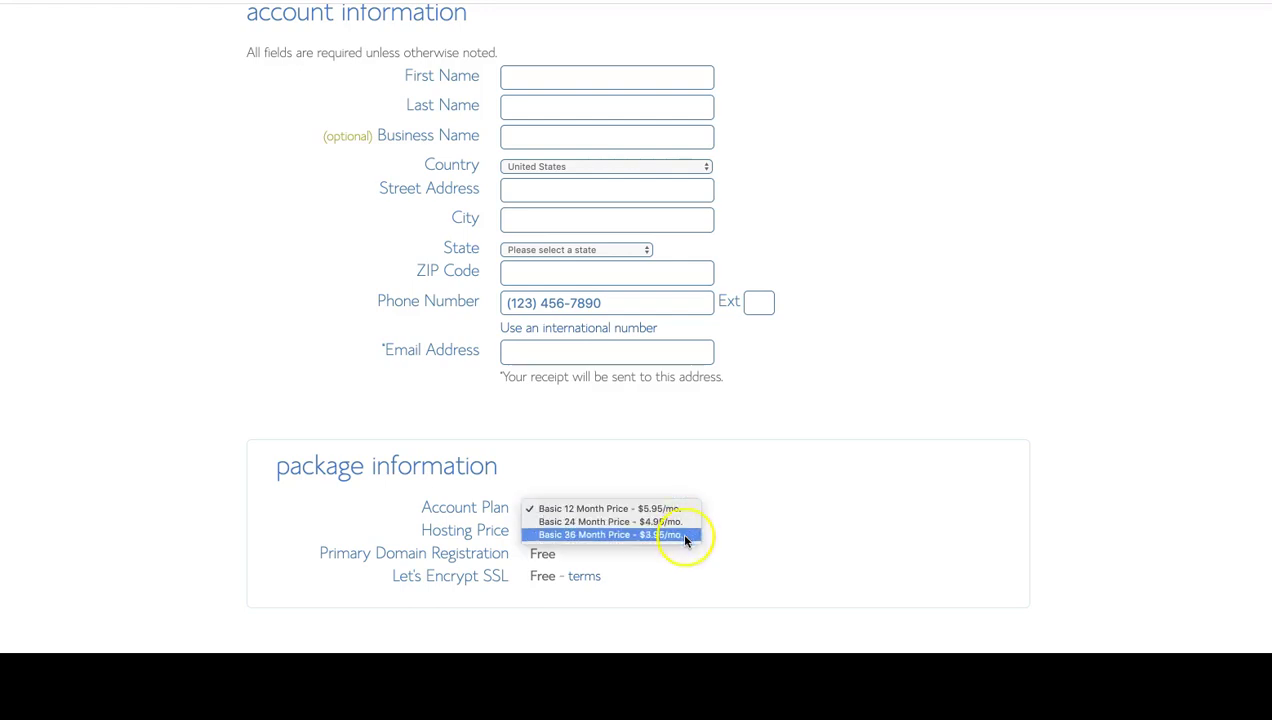
left_click(684, 535)
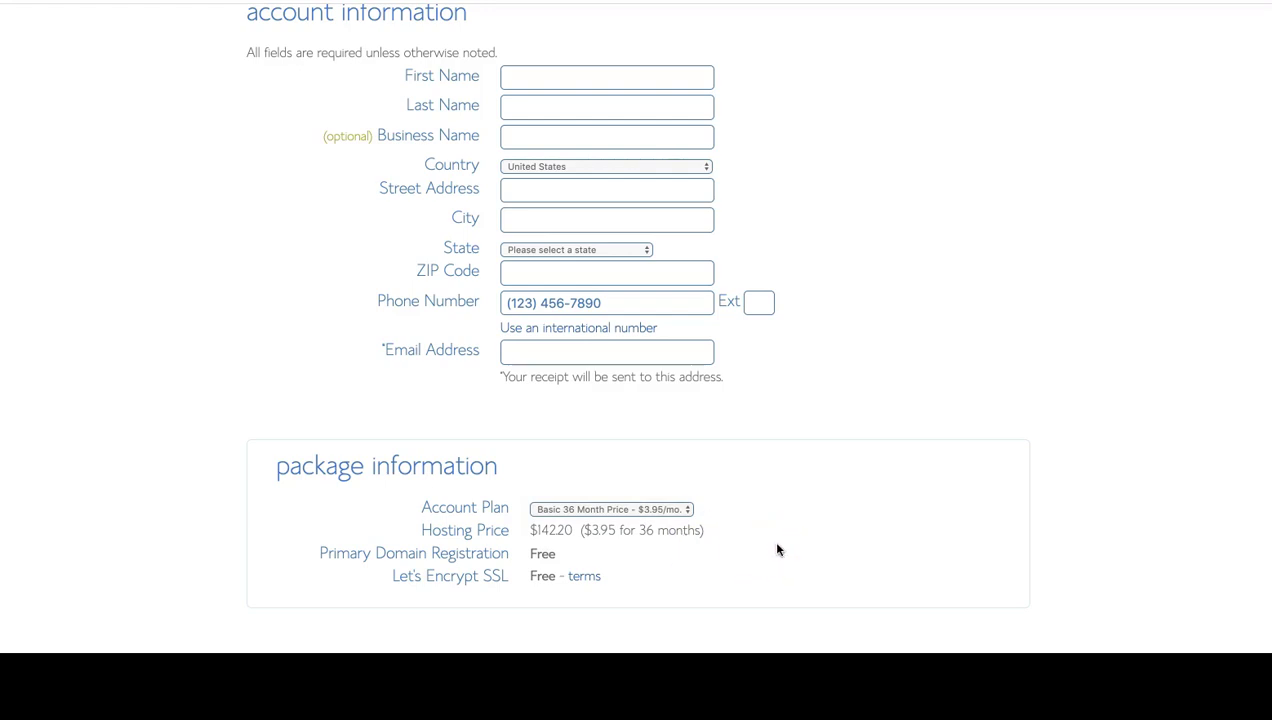
Step: Switch the account plan to the Basic 12 Month term and back to the Basic 36 Month term
scroll(676, 514, "down", 1)
left_click(671, 512)
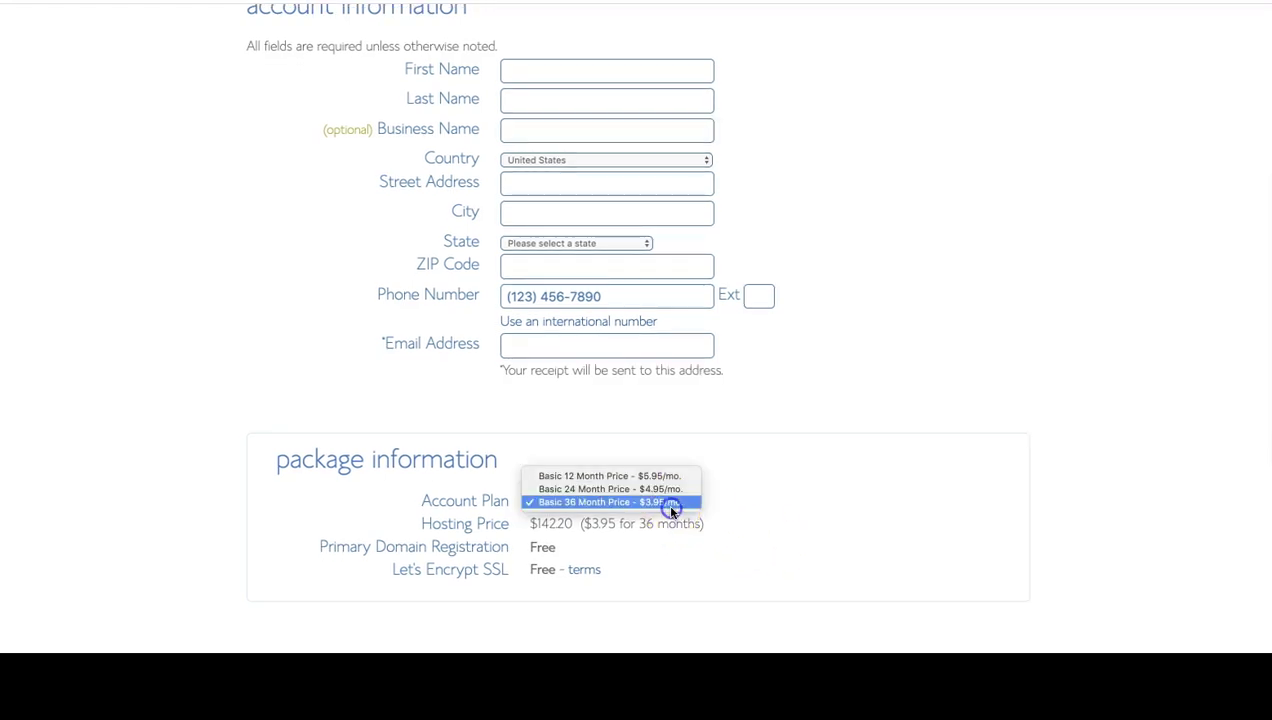
left_click(670, 481)
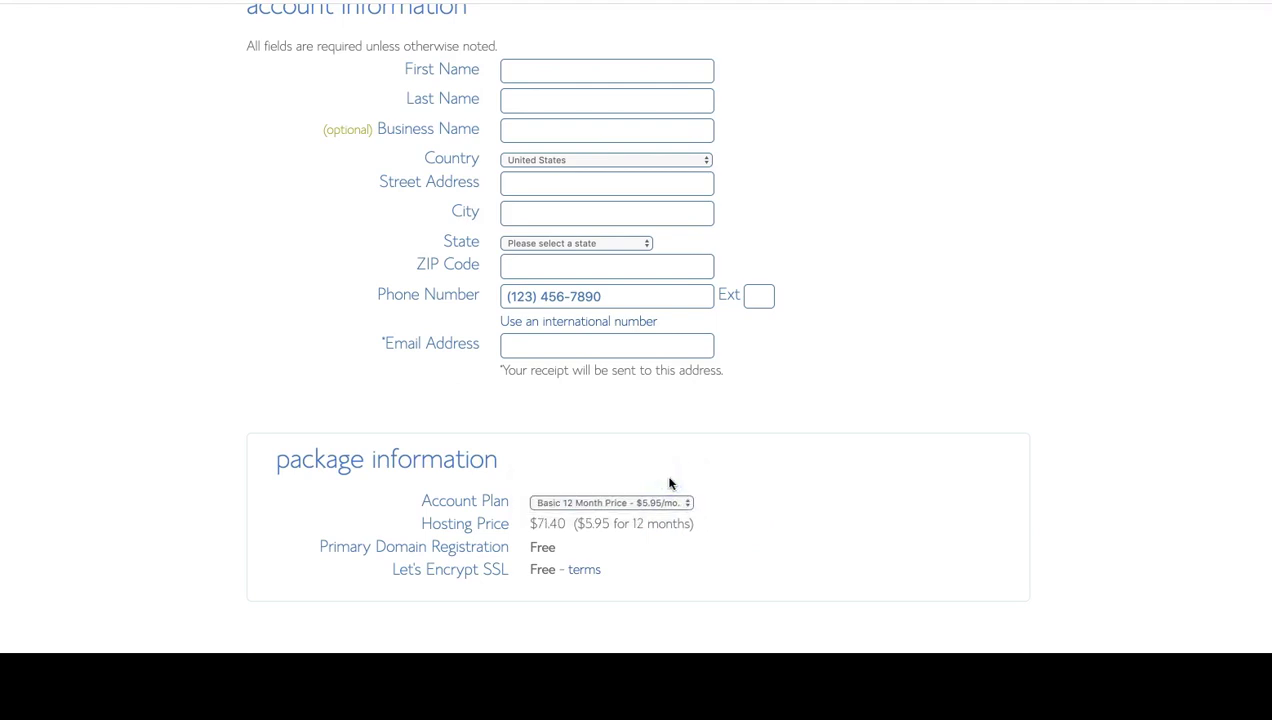
left_click(680, 503)
left_click(699, 530)
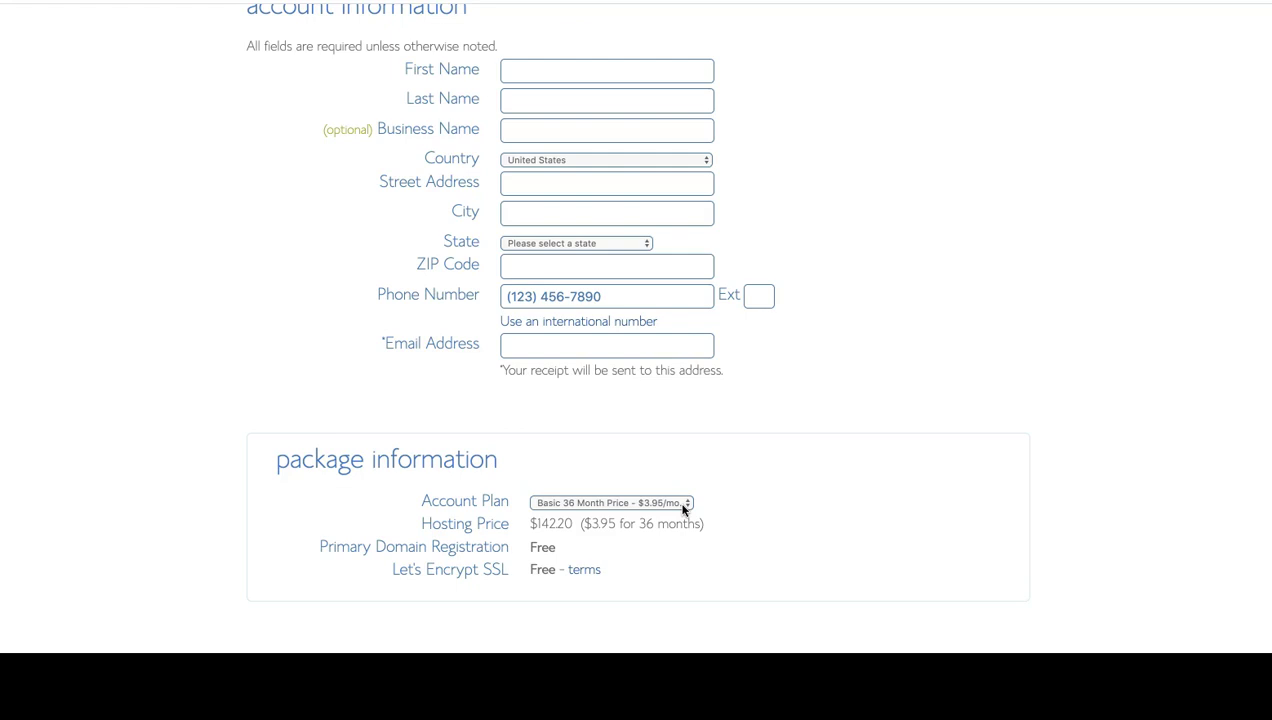
Step: Set the account plan to Basic 12 Month Price - $5.95/mo. and review the package information
left_click(757, 528)
left_click(683, 502)
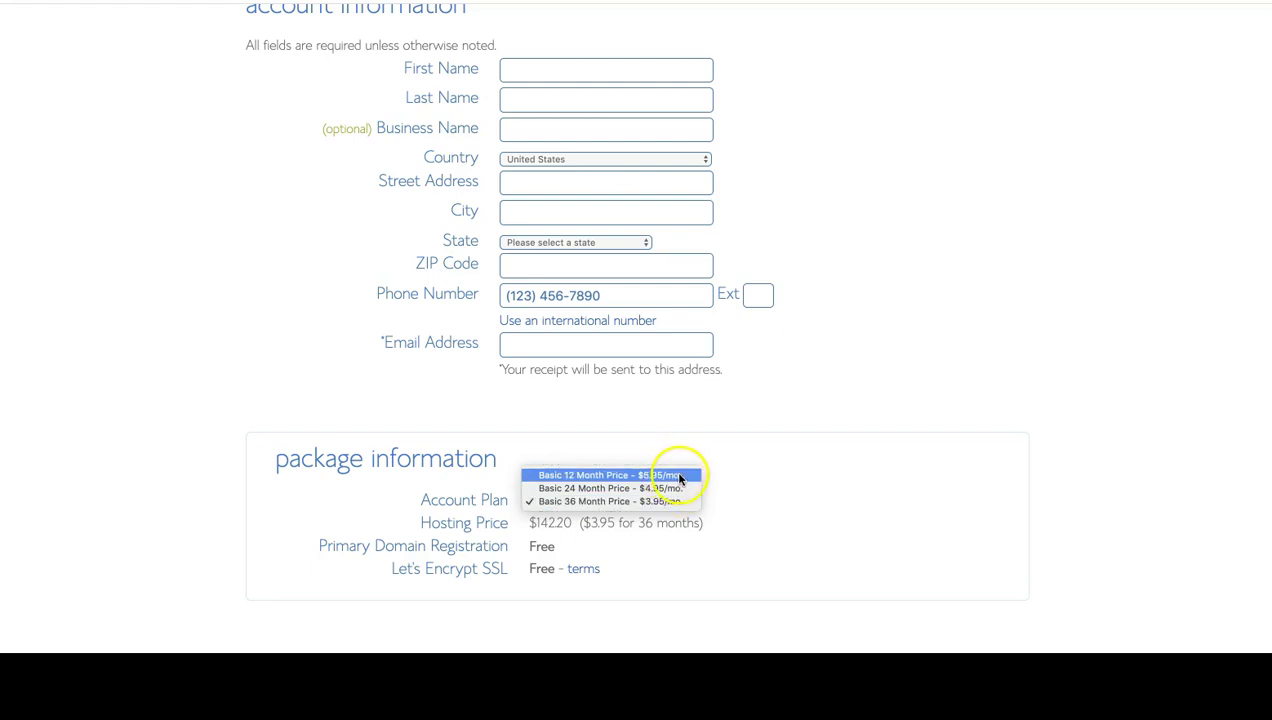
left_click(679, 477)
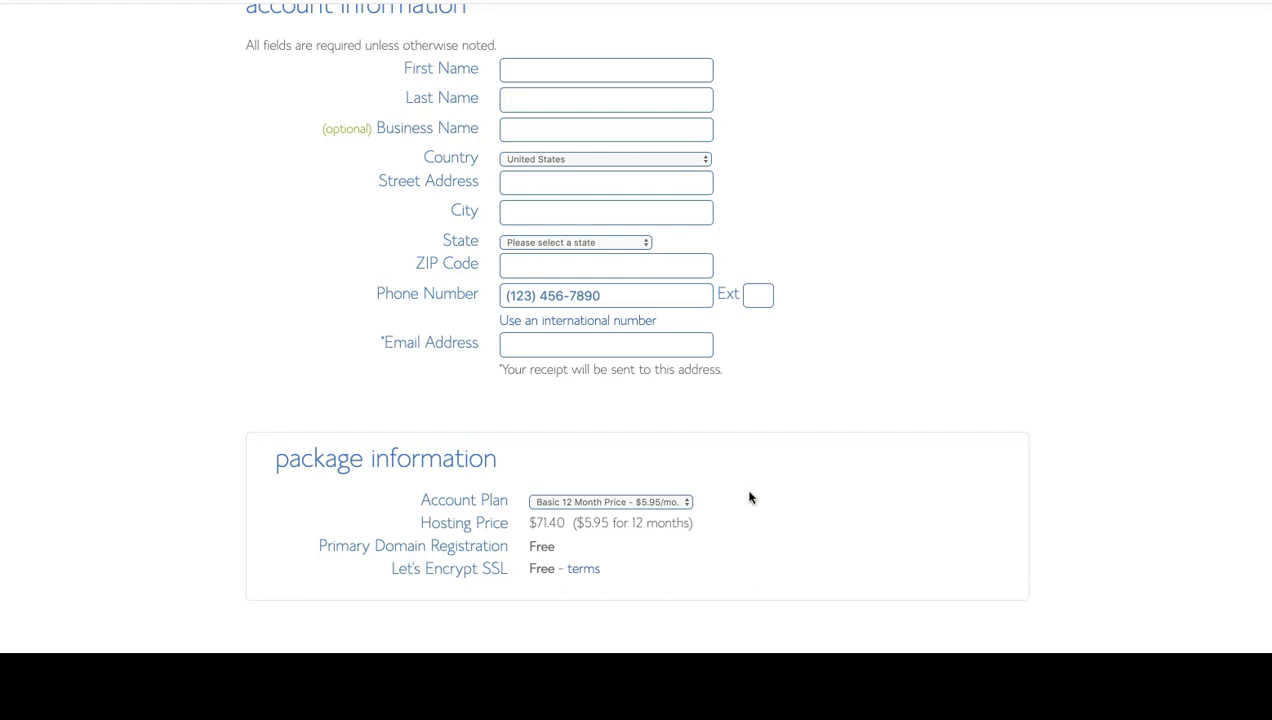
scroll(750, 497, "down", 1)
scroll(750, 497, "up", 2)
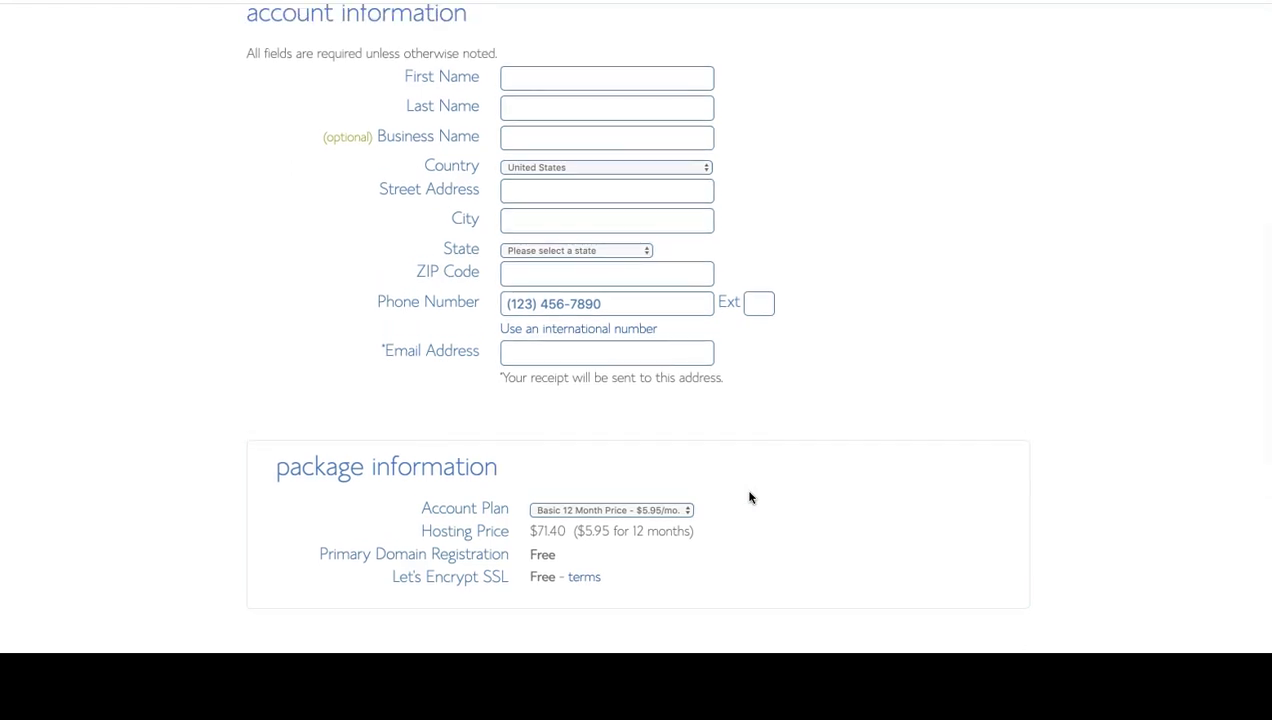
scroll(681, 519, "down", 1)
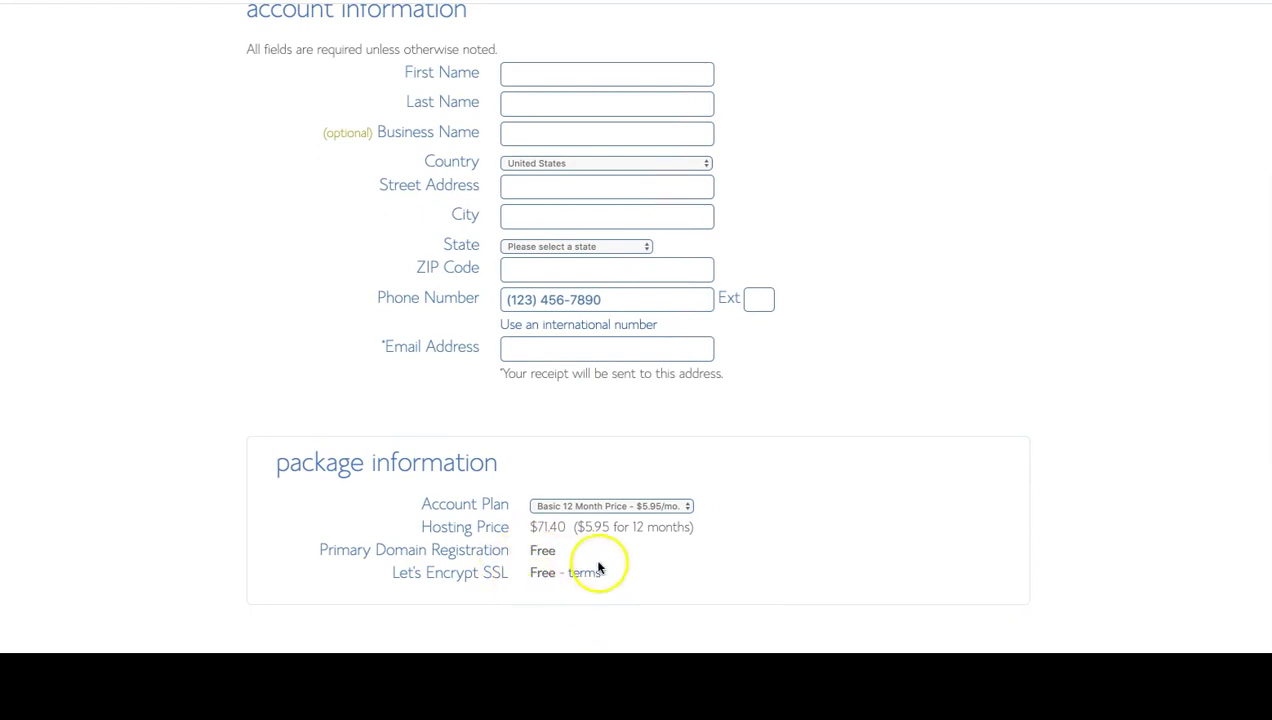
Step: Check the package extras and set the account plan to Basic 36 Month Price - $3.95/mo
scroll(770, 575, "down", 3)
scroll(770, 575, "down", 2)
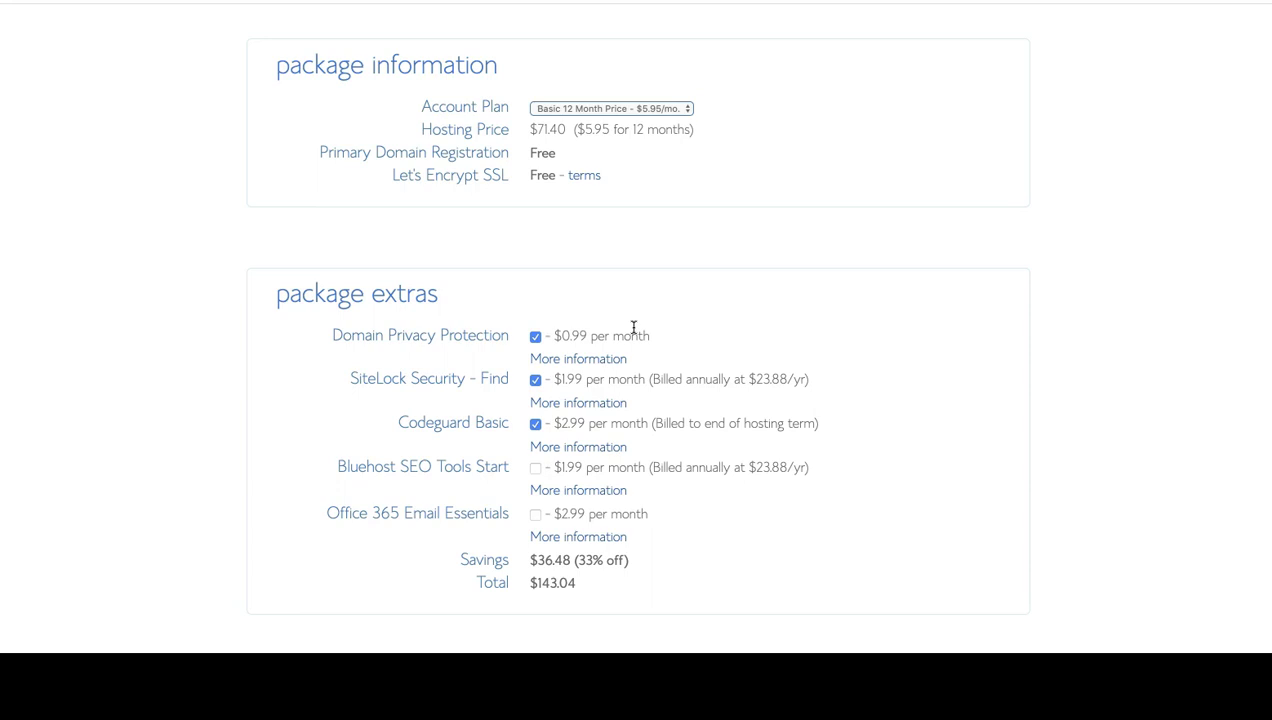
left_click(608, 108)
left_click(609, 134)
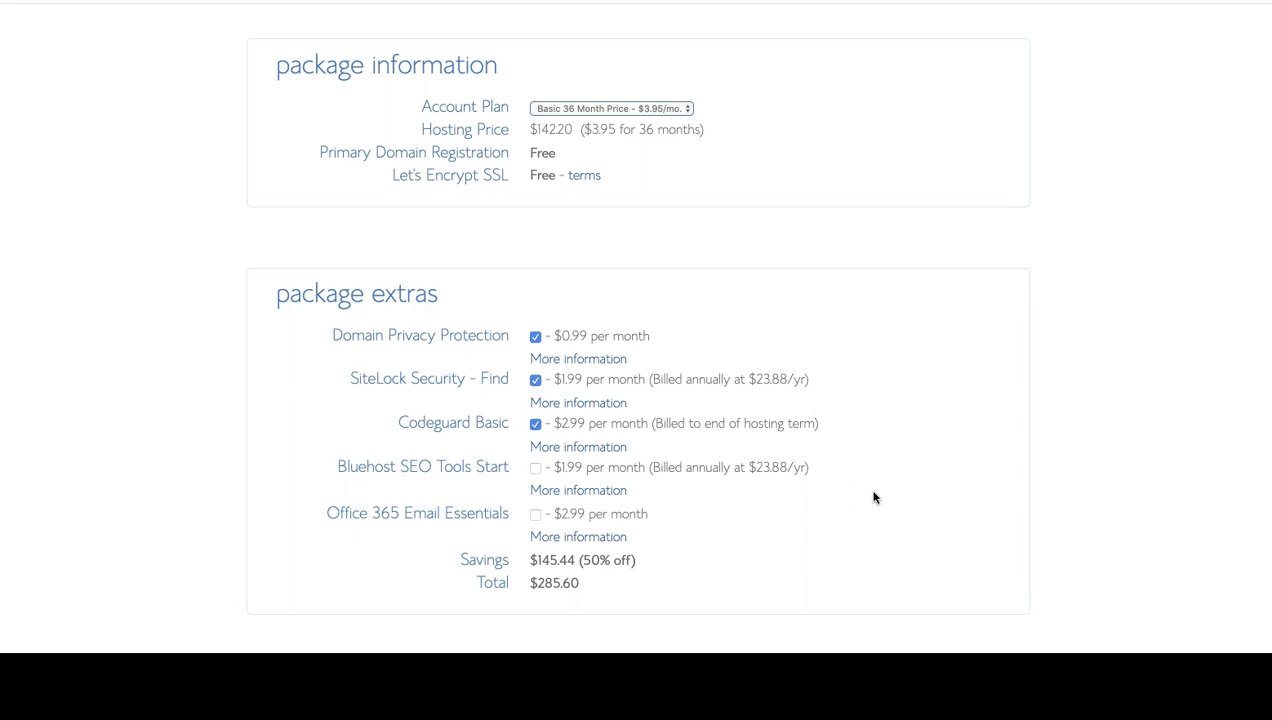
Step: Remove Domain Privacy Protection, SiteLock Security - Find and Codeguard Basic from the package extras, then go to the payment information
scroll(738, 411, "down", 1)
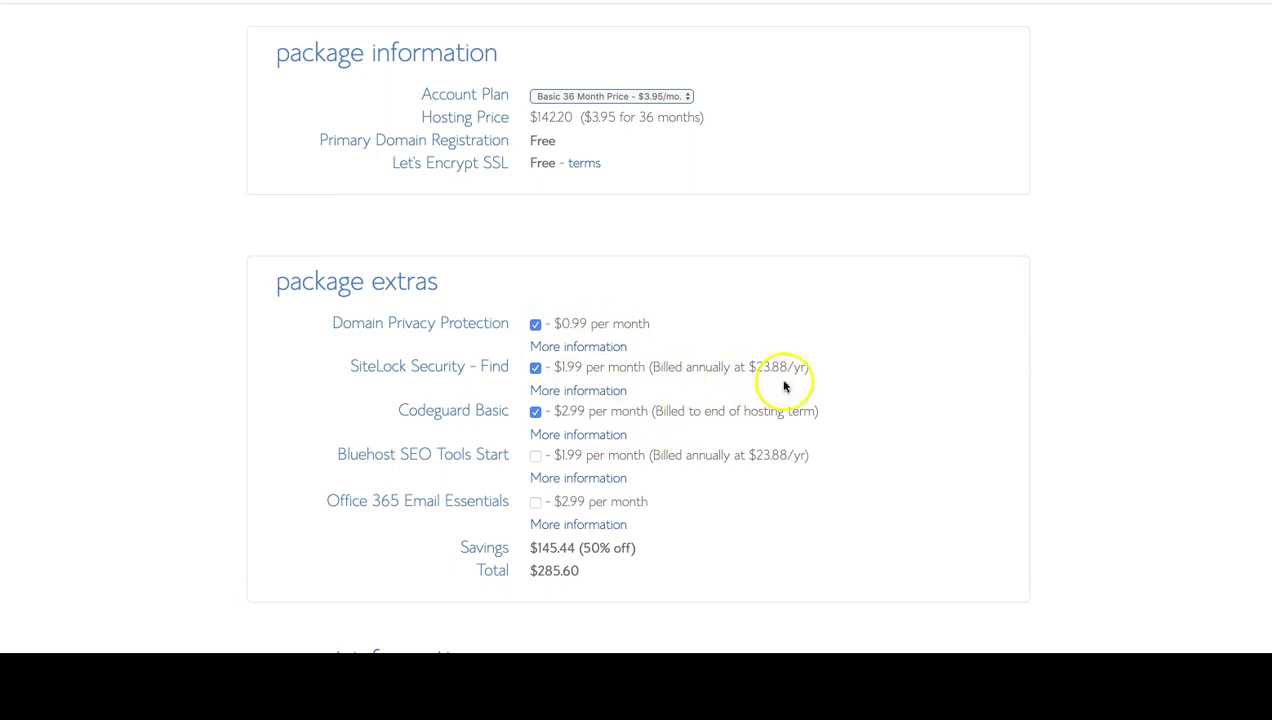
scroll(982, 424, "up", 1)
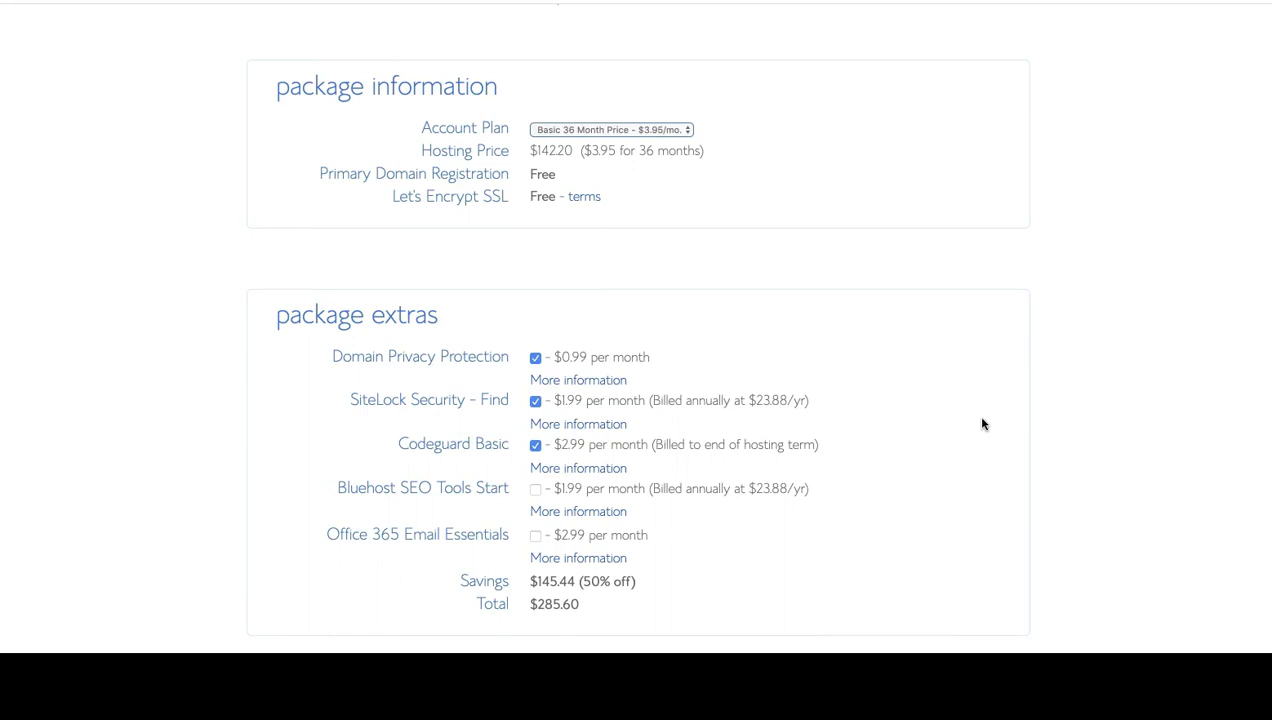
left_click(535, 357)
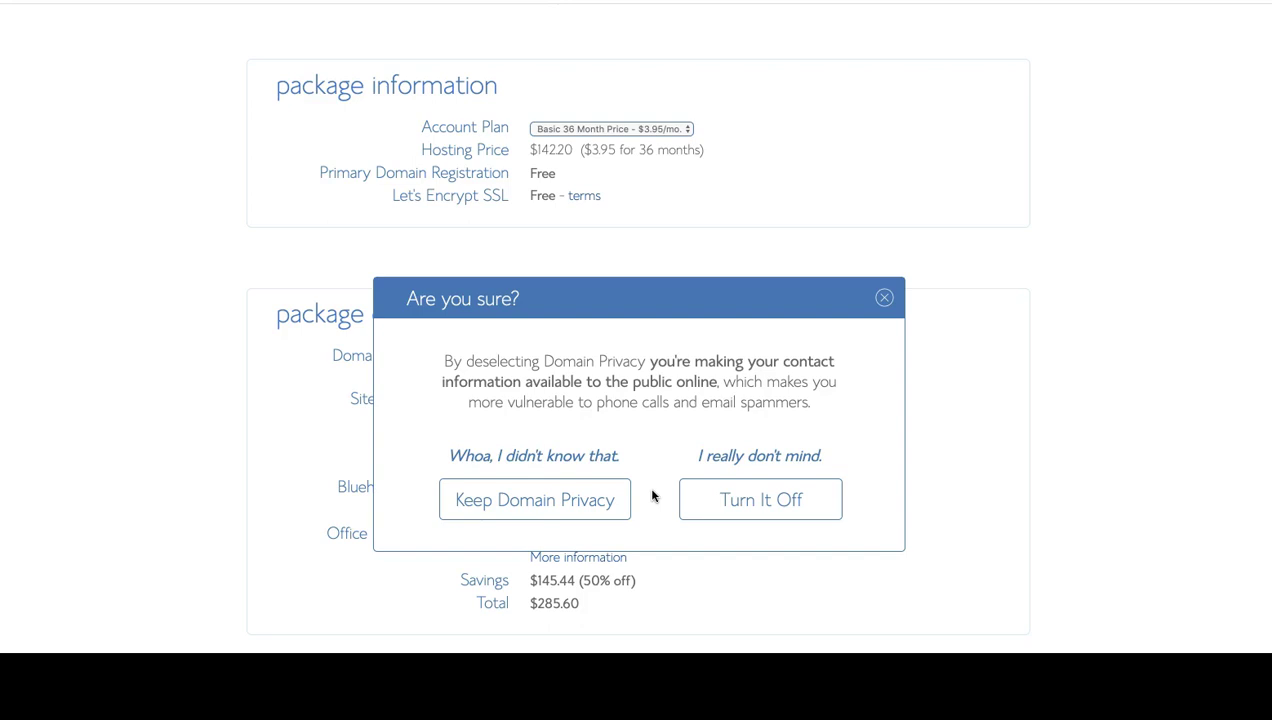
left_click(744, 502)
left_click(535, 400)
left_click(535, 444)
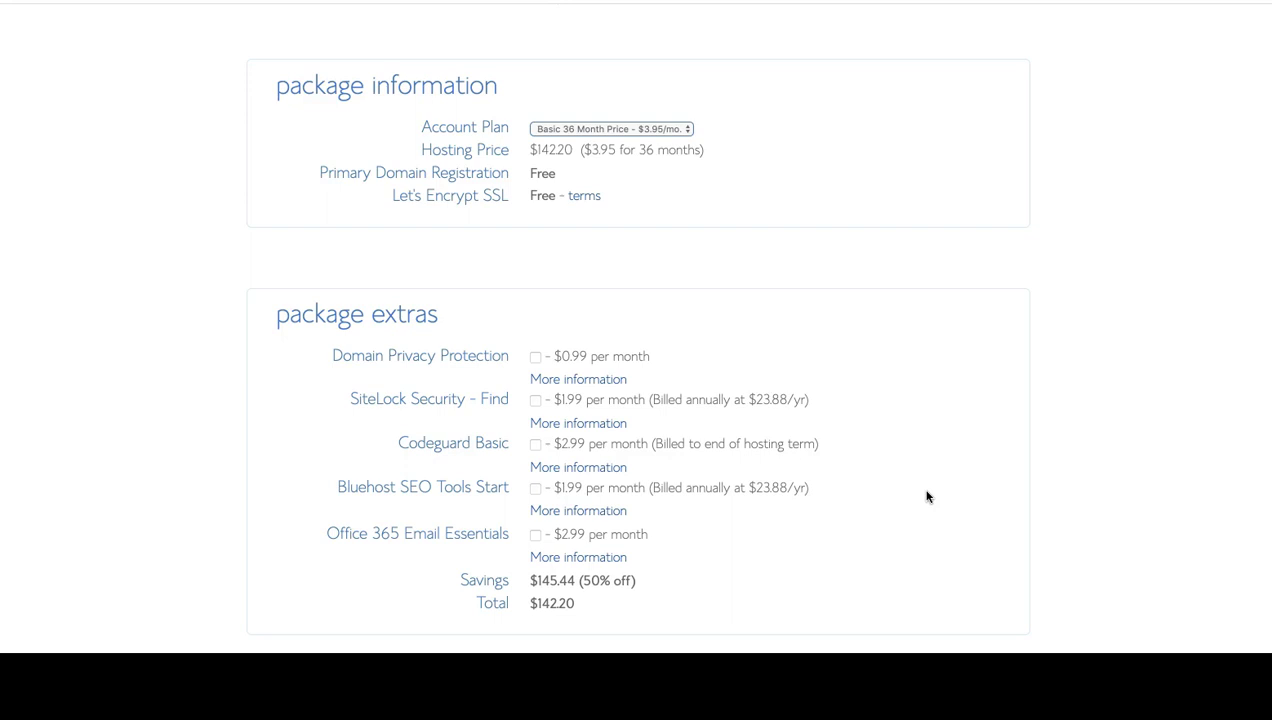
scroll(927, 497, "down", 5)
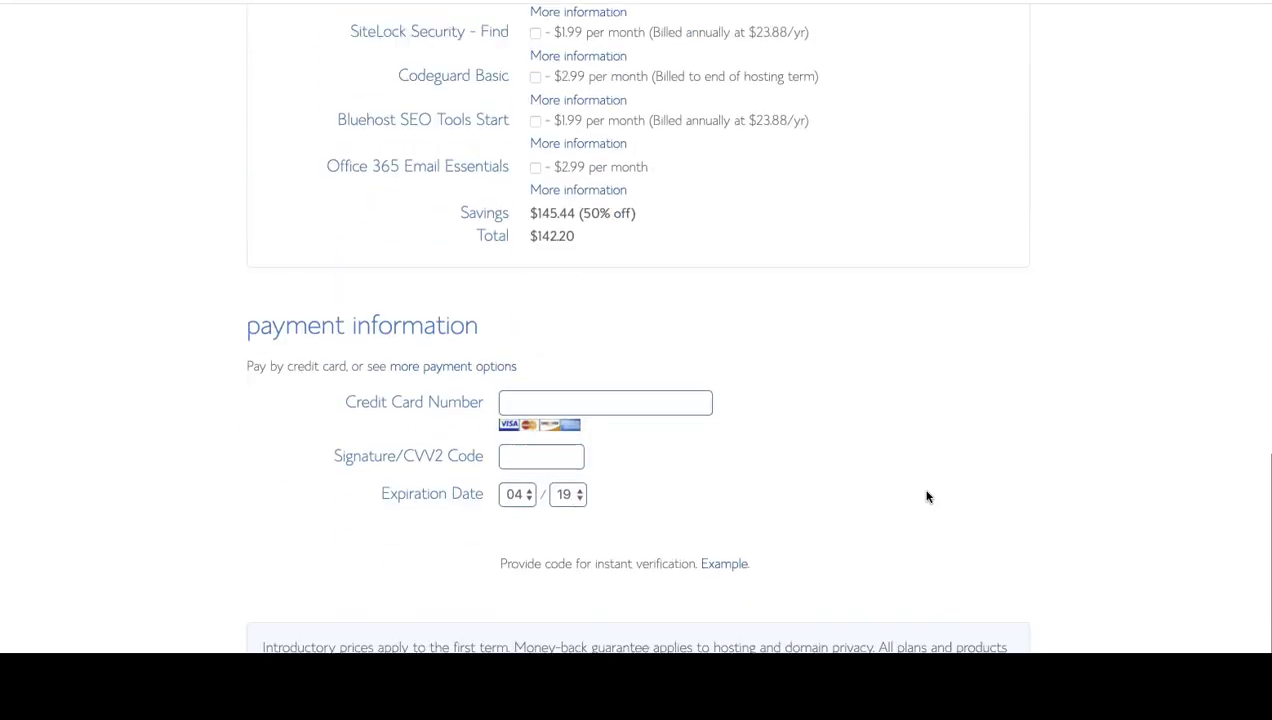
scroll(927, 497, "down", 1)
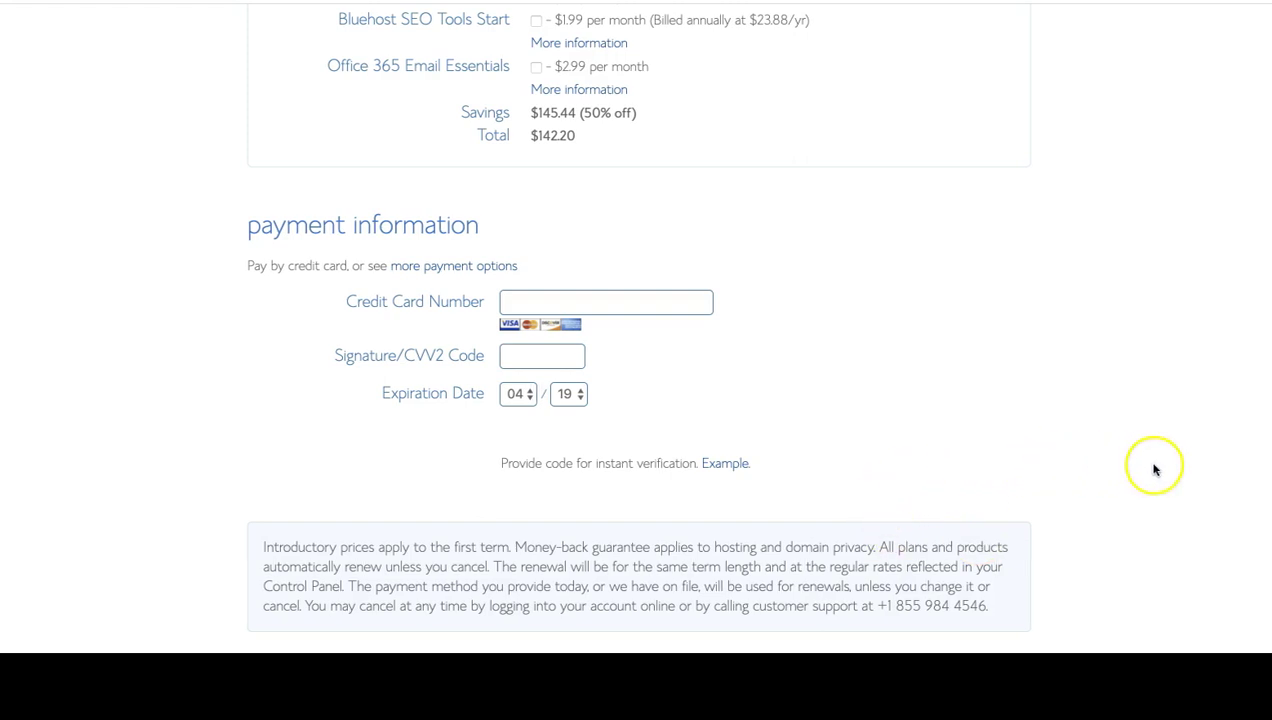
Step: Review the payment information fields together with the unchecked package extras and the order total
scroll(1150, 468, "down", 1)
scroll(1155, 470, "up", 1)
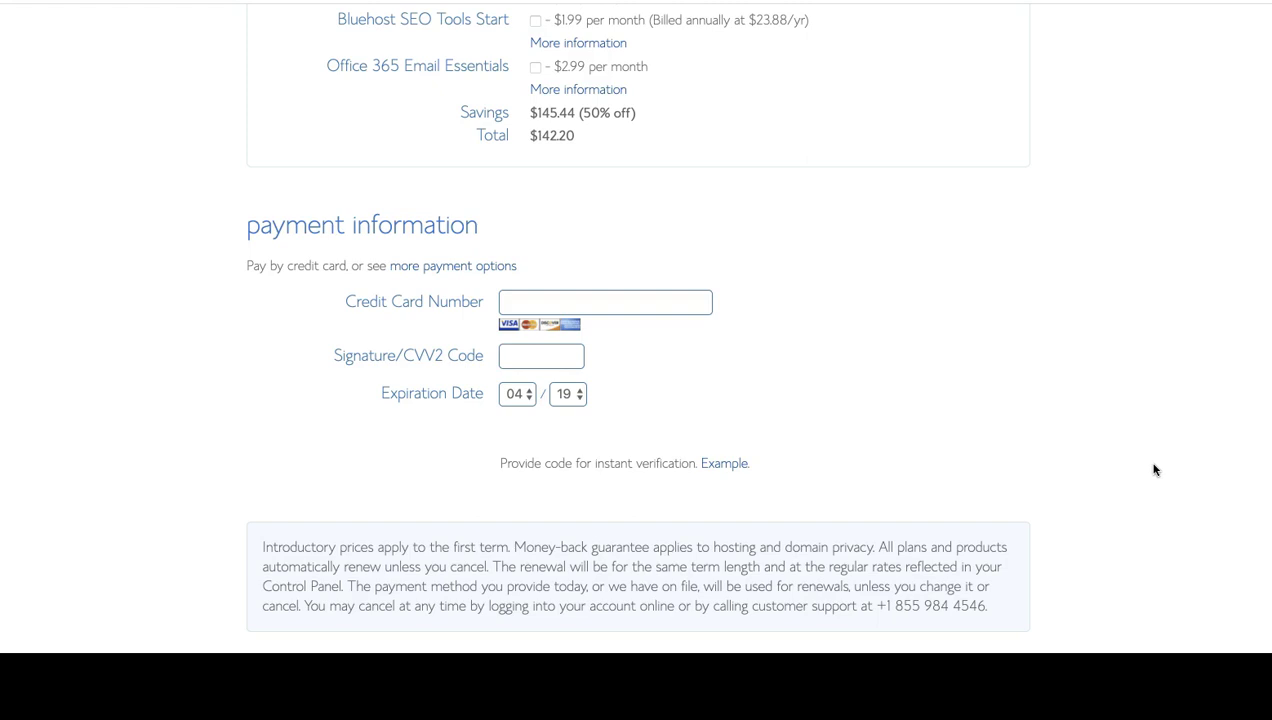
scroll(1154, 470, "up", 3)
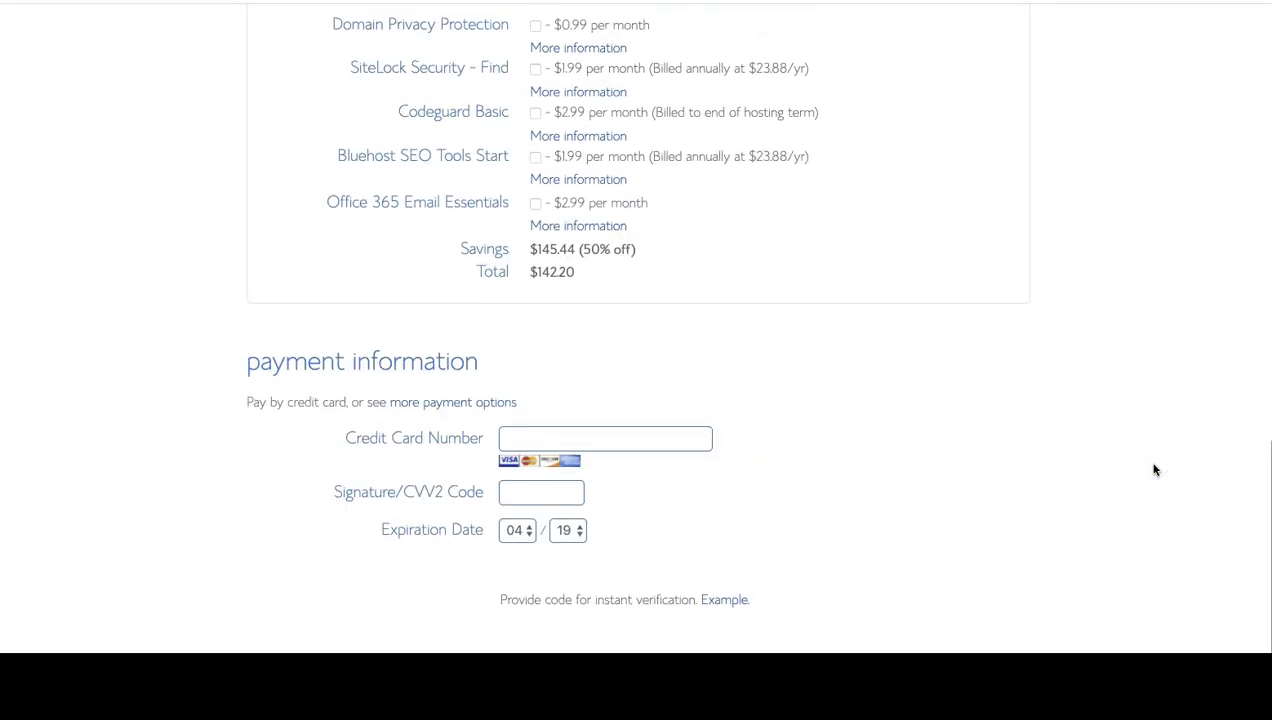
scroll(1154, 470, "down", 2)
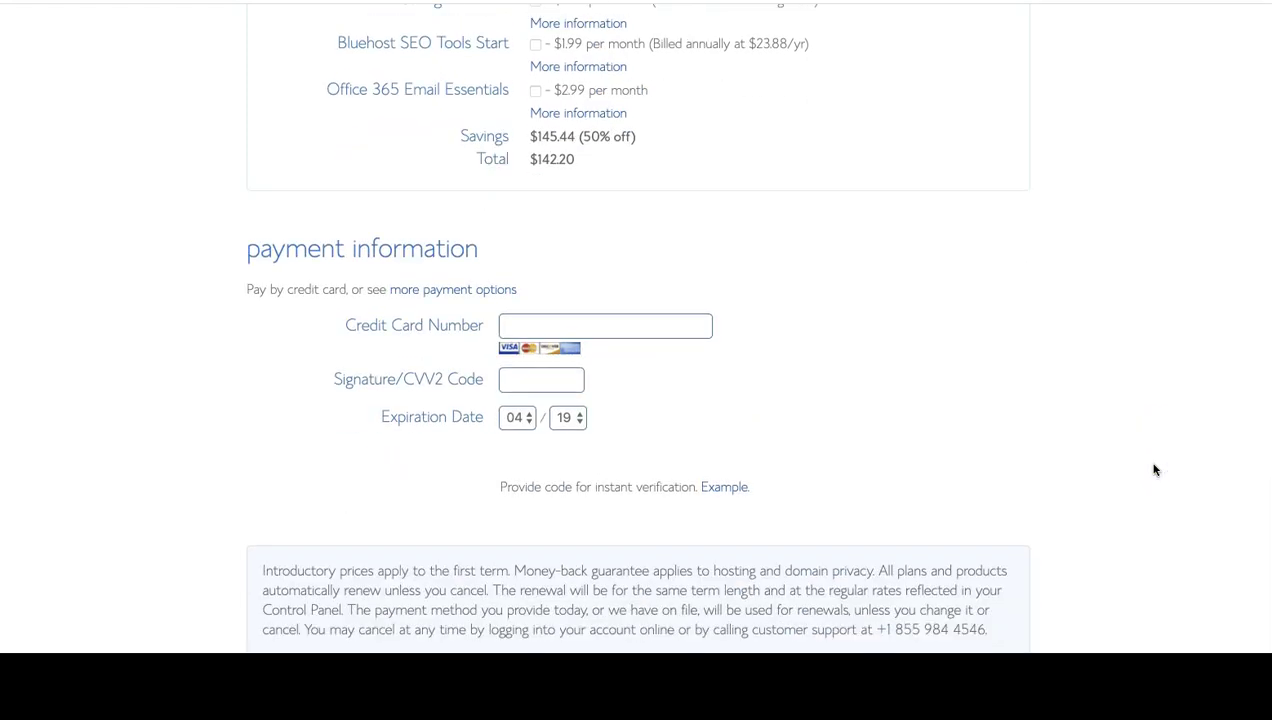
scroll(1154, 470, "down", 1)
scroll(1154, 470, "up", 1)
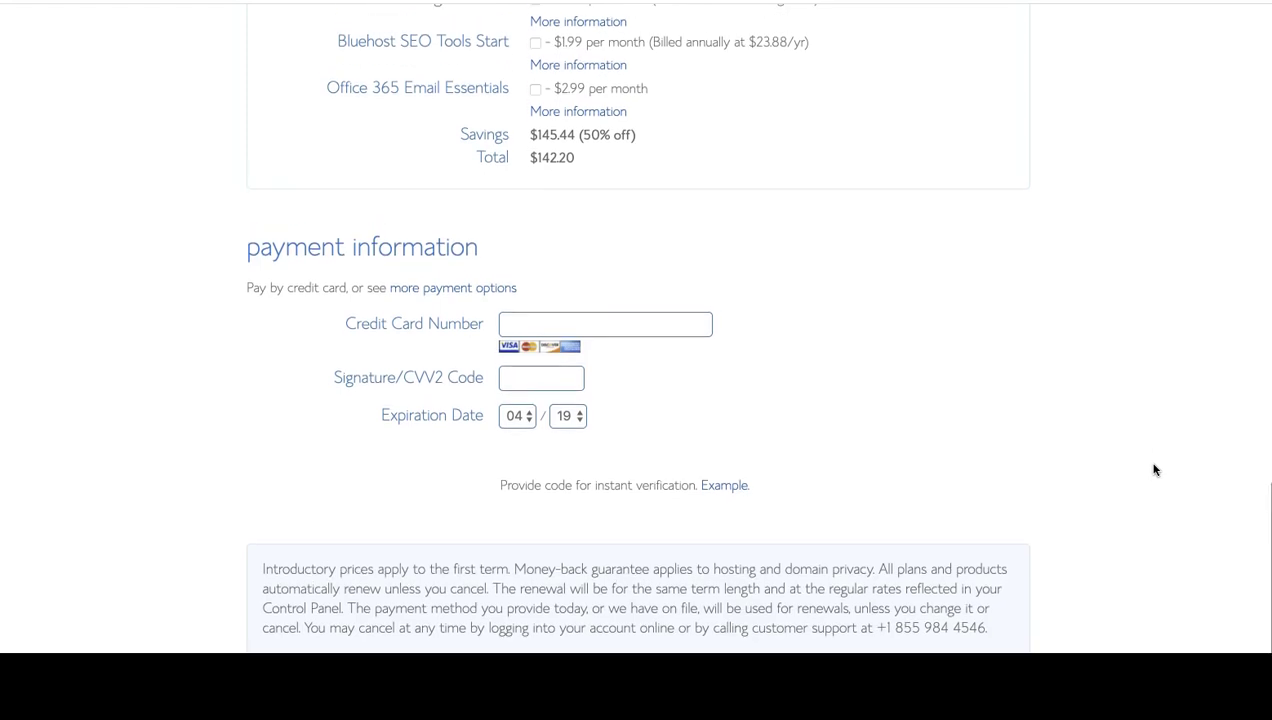
scroll(1154, 470, "down", 1)
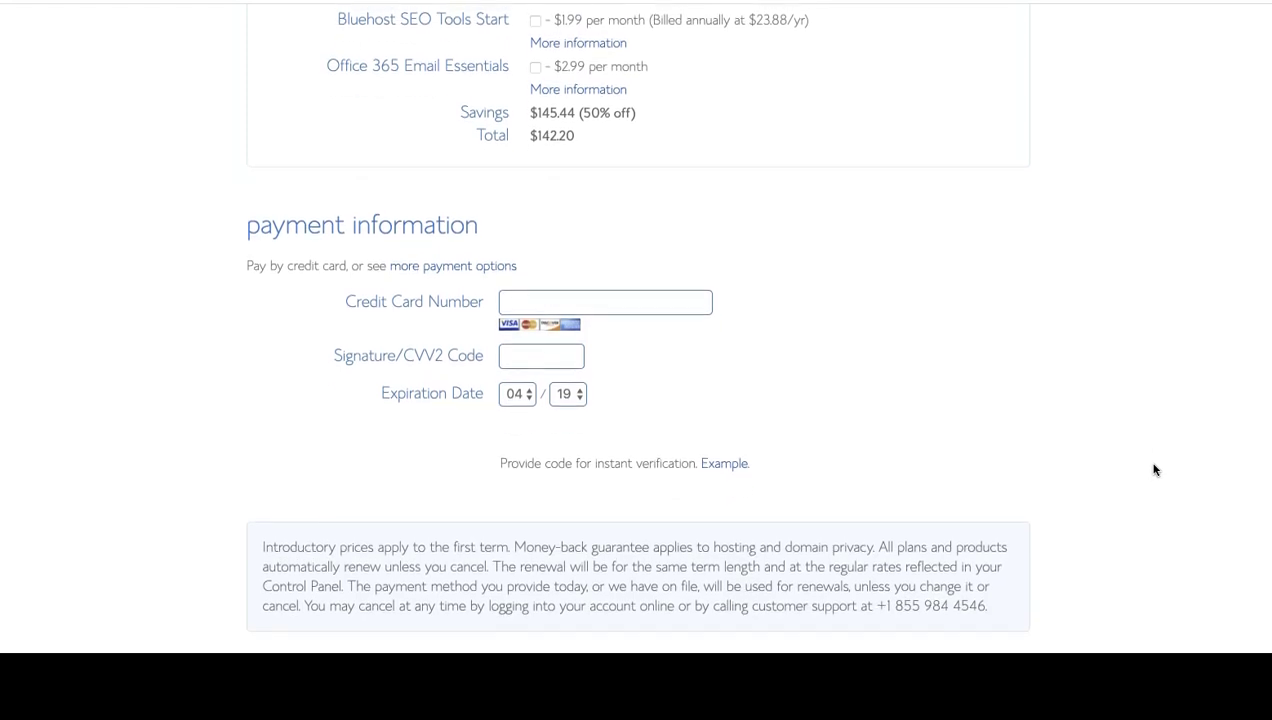
scroll(1154, 470, "up", 2)
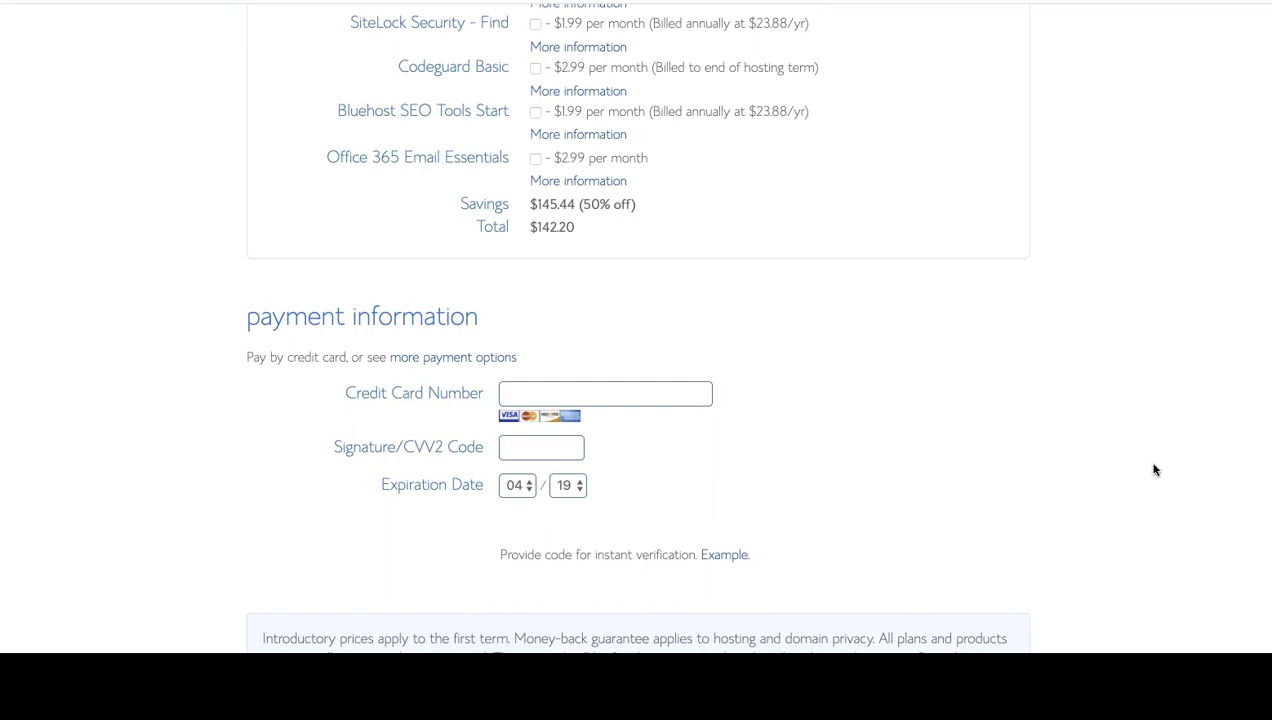
scroll(1154, 470, "up", 2)
scroll(1154, 470, "down", 4)
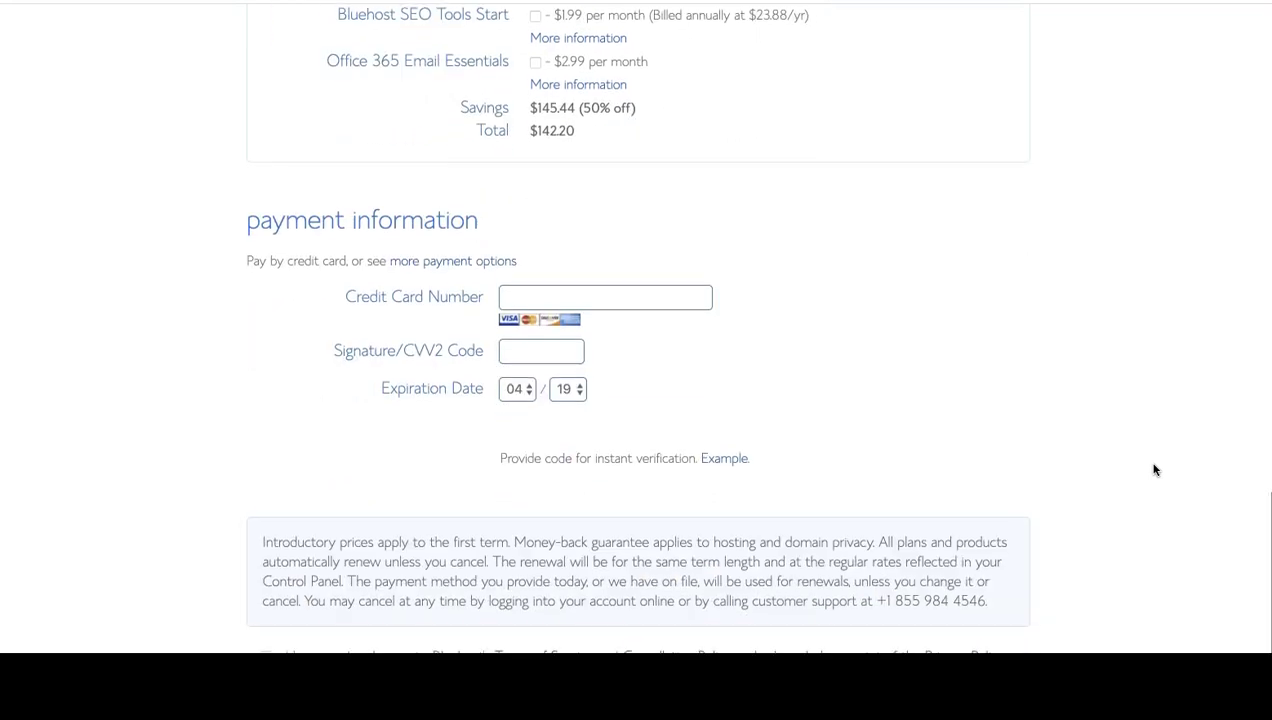
Step: Go back through the account creation form and check the required account information fields
scroll(1154, 470, "up", 15)
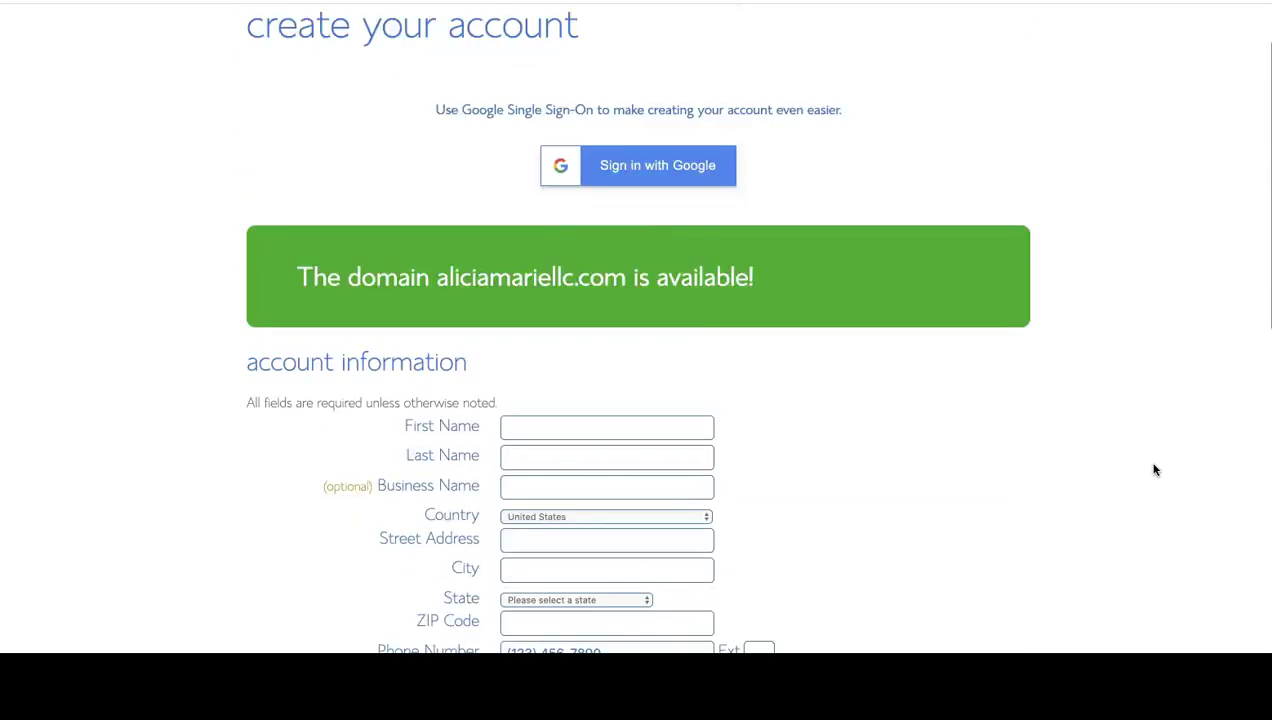
scroll(1154, 470, "down", 12)
scroll(1154, 470, "up", 15)
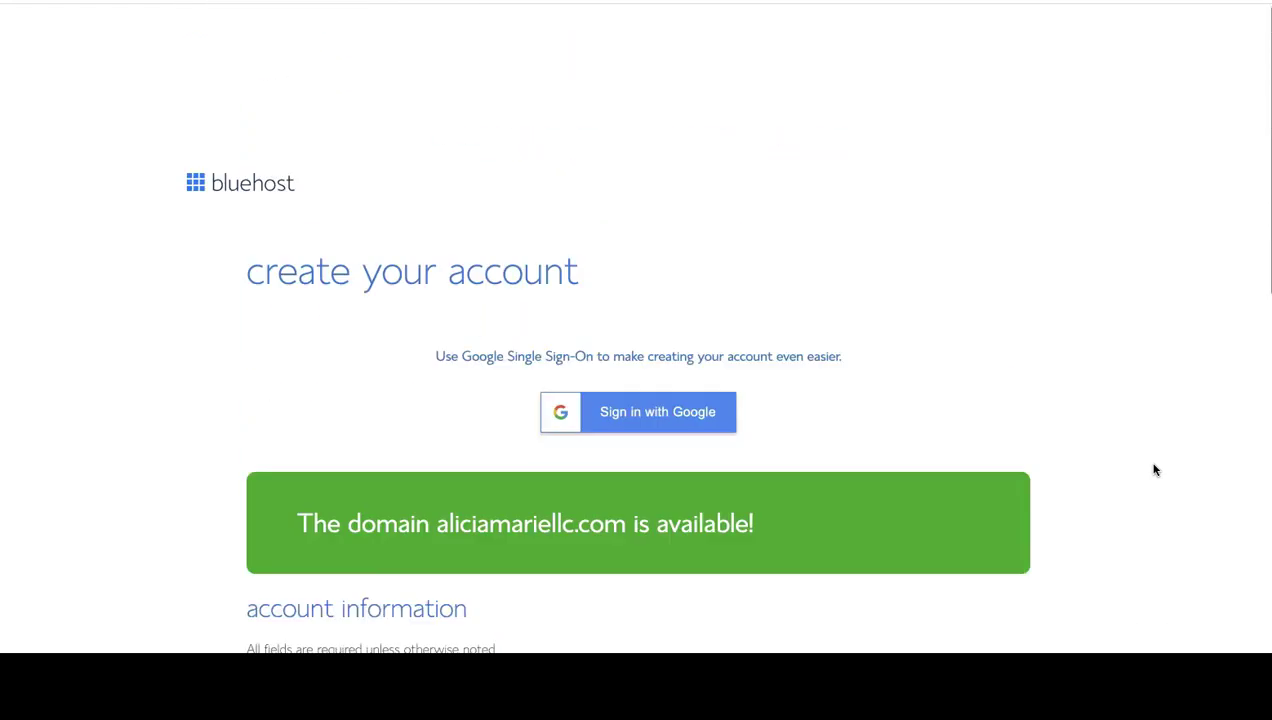
left_click(1088, 474)
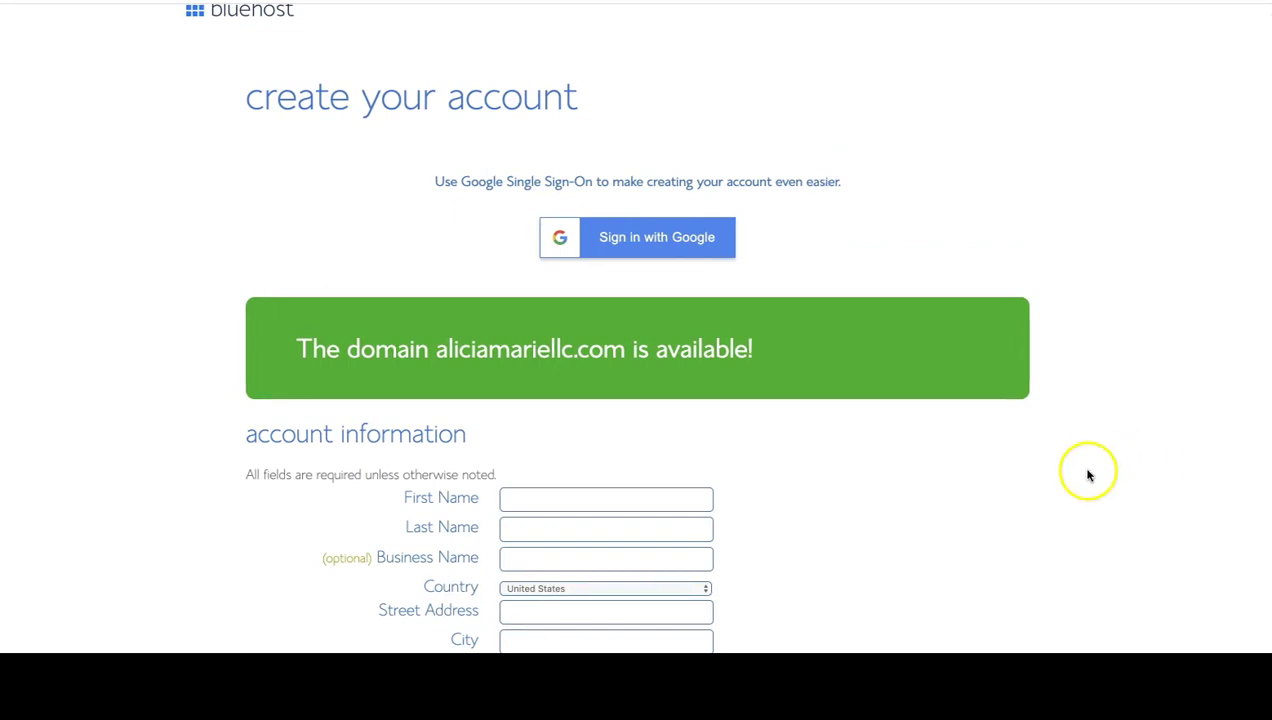
scroll(1100, 474, "up", 1)
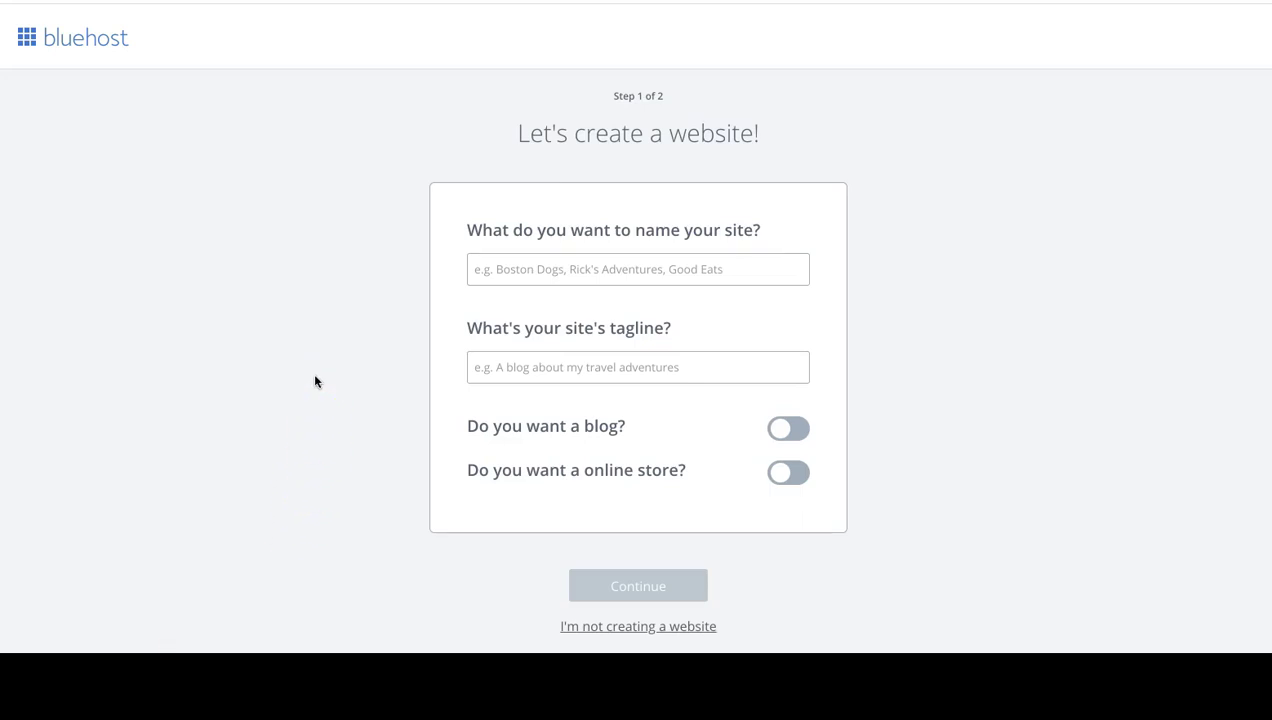
Step: Name the site Alicia Marie LLC and give it the tagline "Helping Network Marketers Show up Authentically Online"
left_click(505, 269)
type("Alicia Marie LLC")
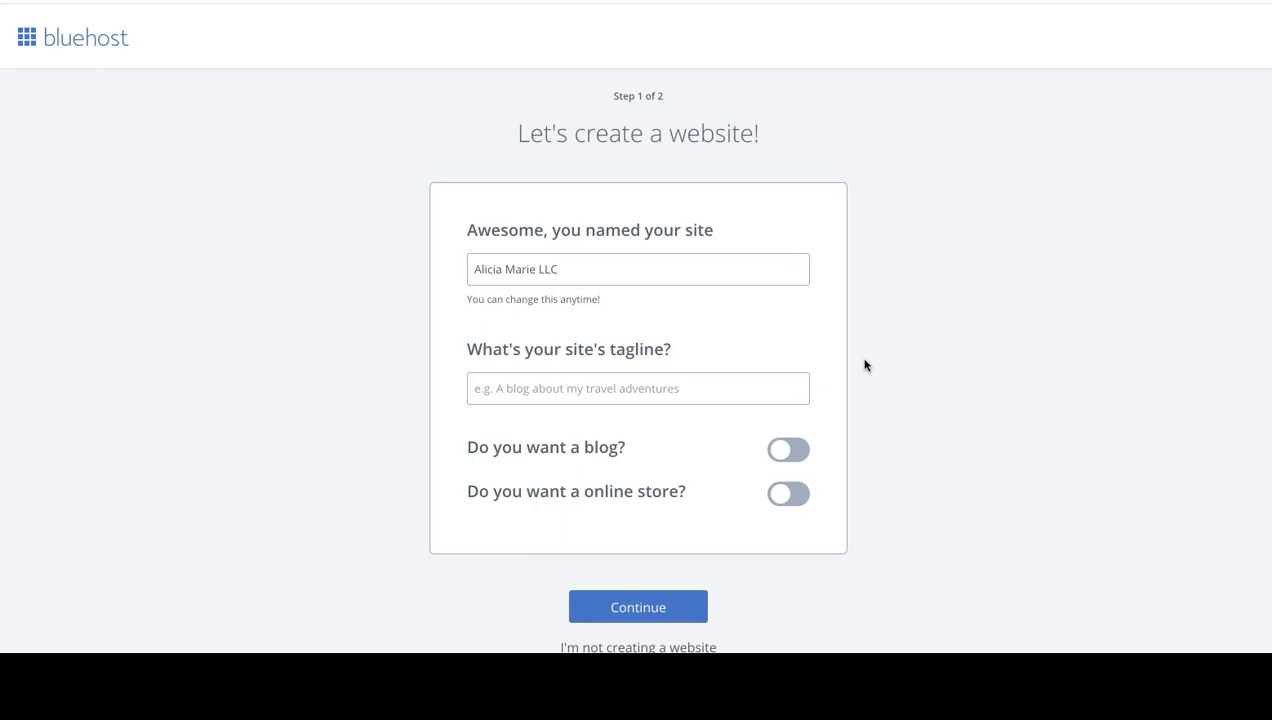
left_click(781, 376)
type("Helping N")
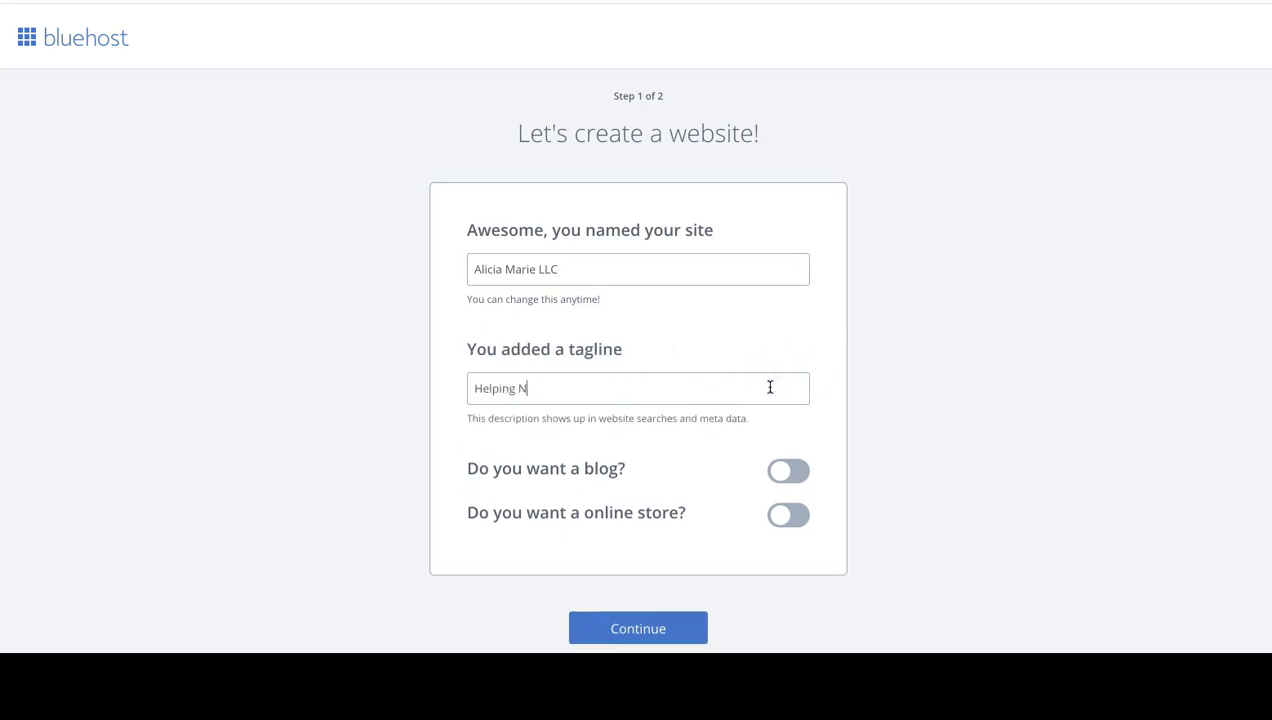
type("etwrk M")
key("BackSpace")
key("BackSpace")
key("BackSpace")
key("BackSpace")
type("ork Ma")
key("BackSpace")
key("BackSpace")
key("BackSpace")
type("Marketers Show up Authent")
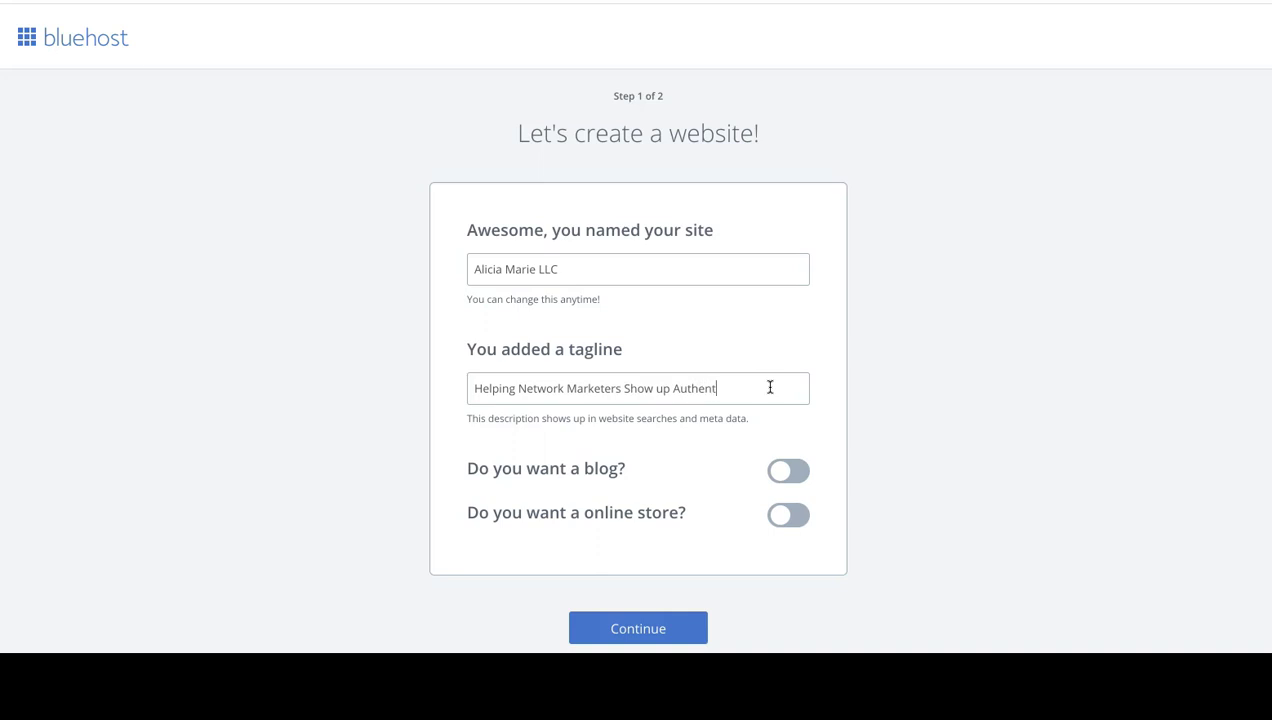
type("ically Online")
Step: Add a blog to the site and display its posts on My home page
left_click(793, 472)
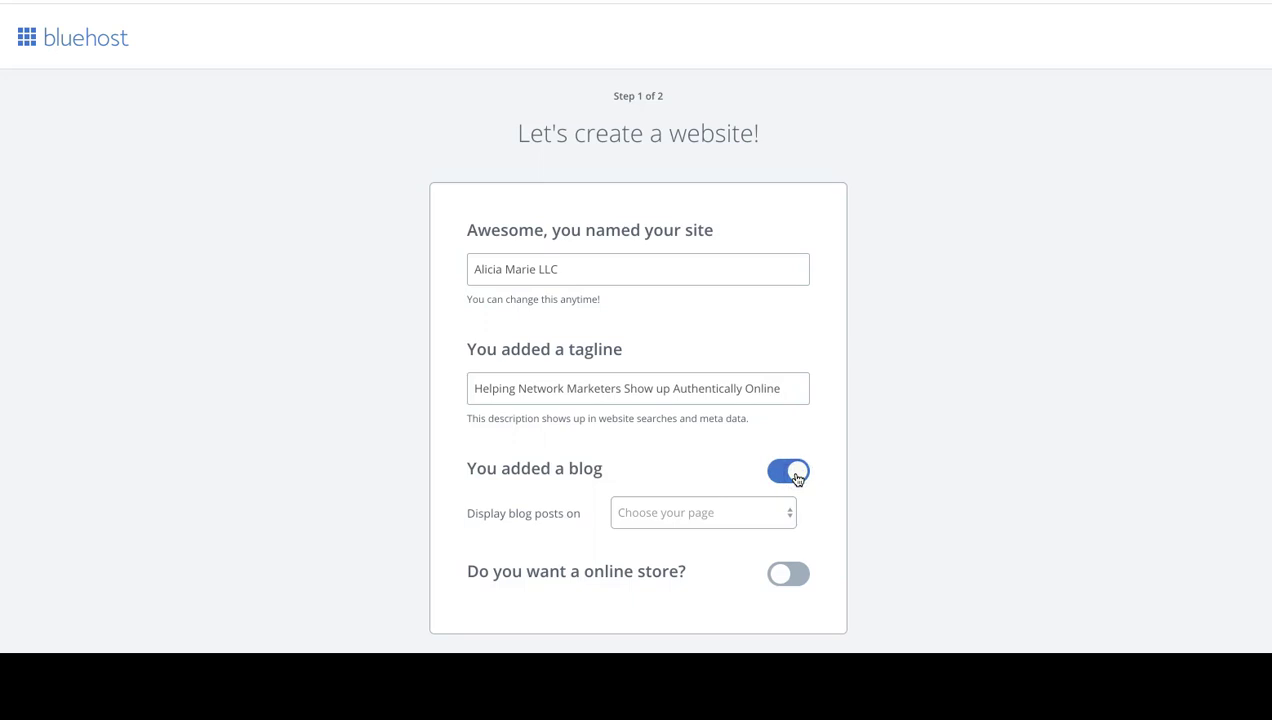
left_click(762, 517)
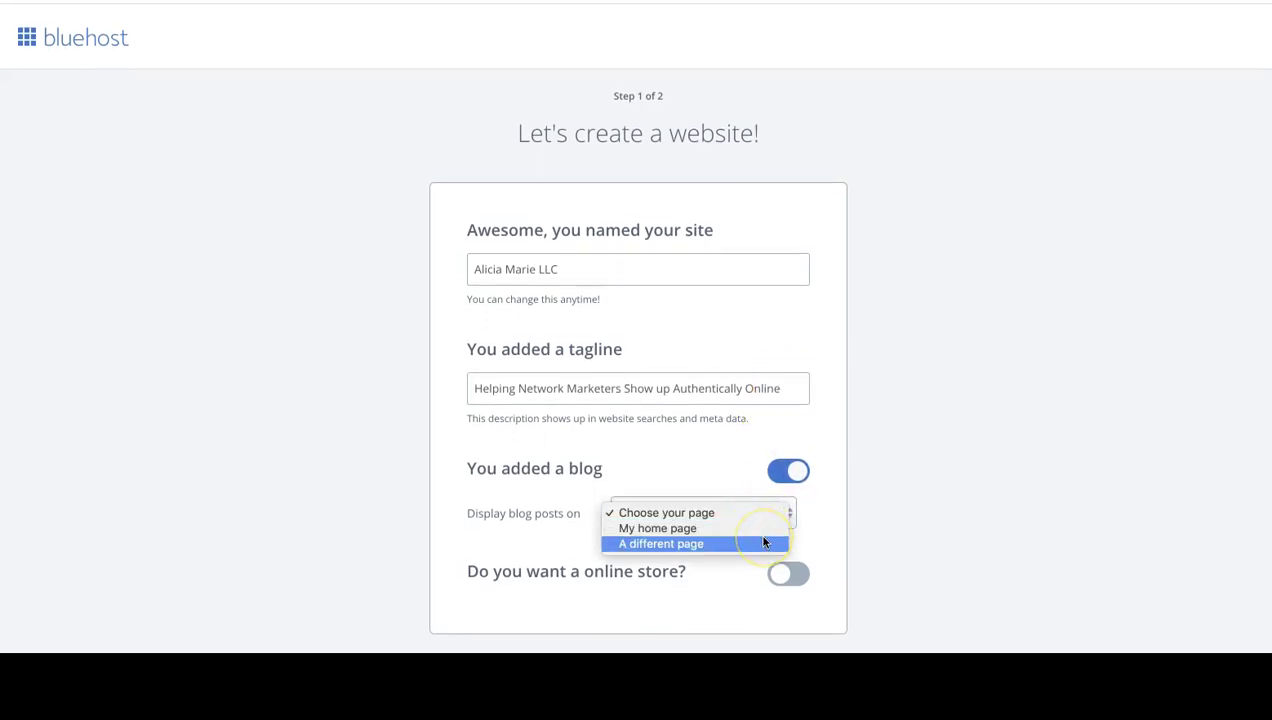
left_click(760, 530)
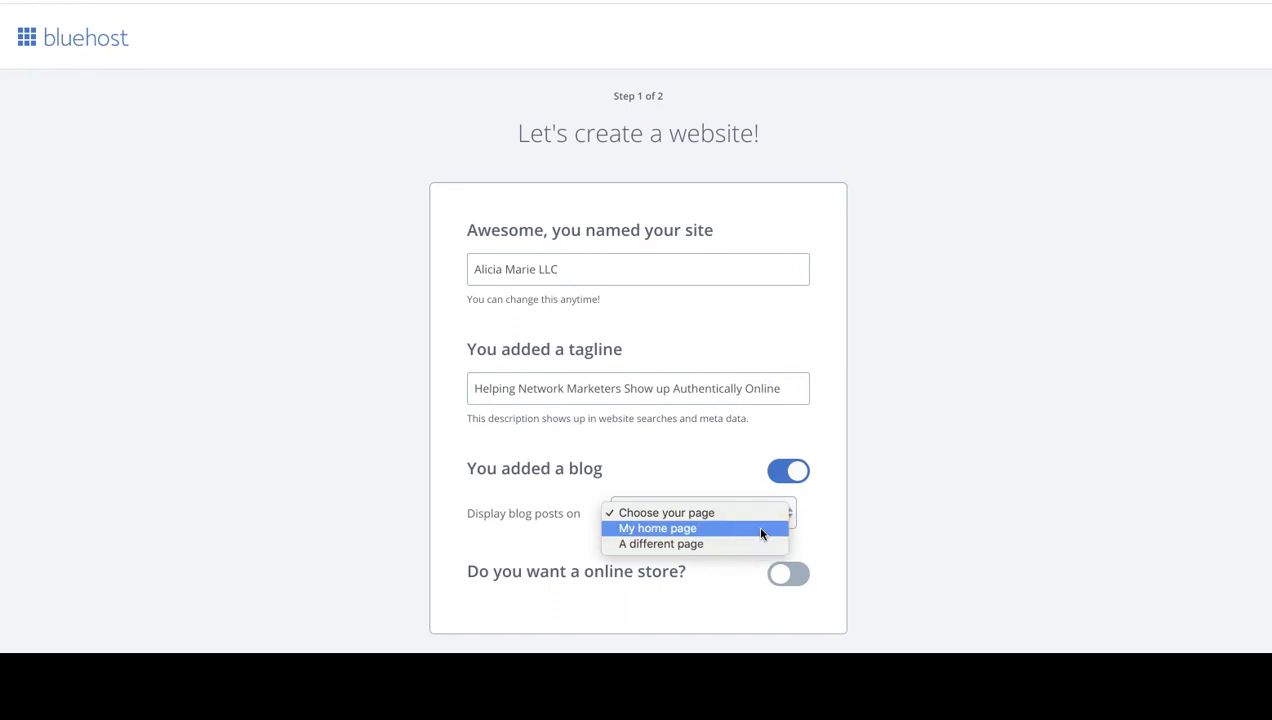
left_click(760, 531)
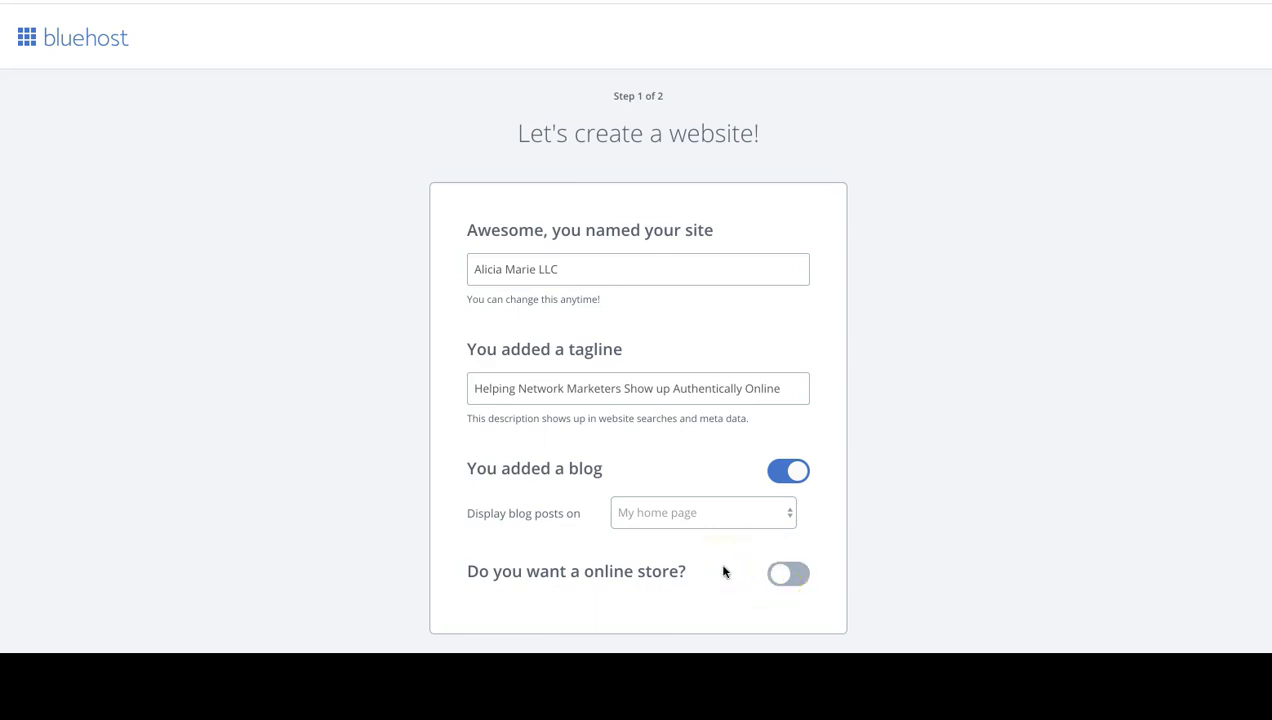
Step: Toggle the online store option and continue to the second step of the website setup
left_click(786, 577)
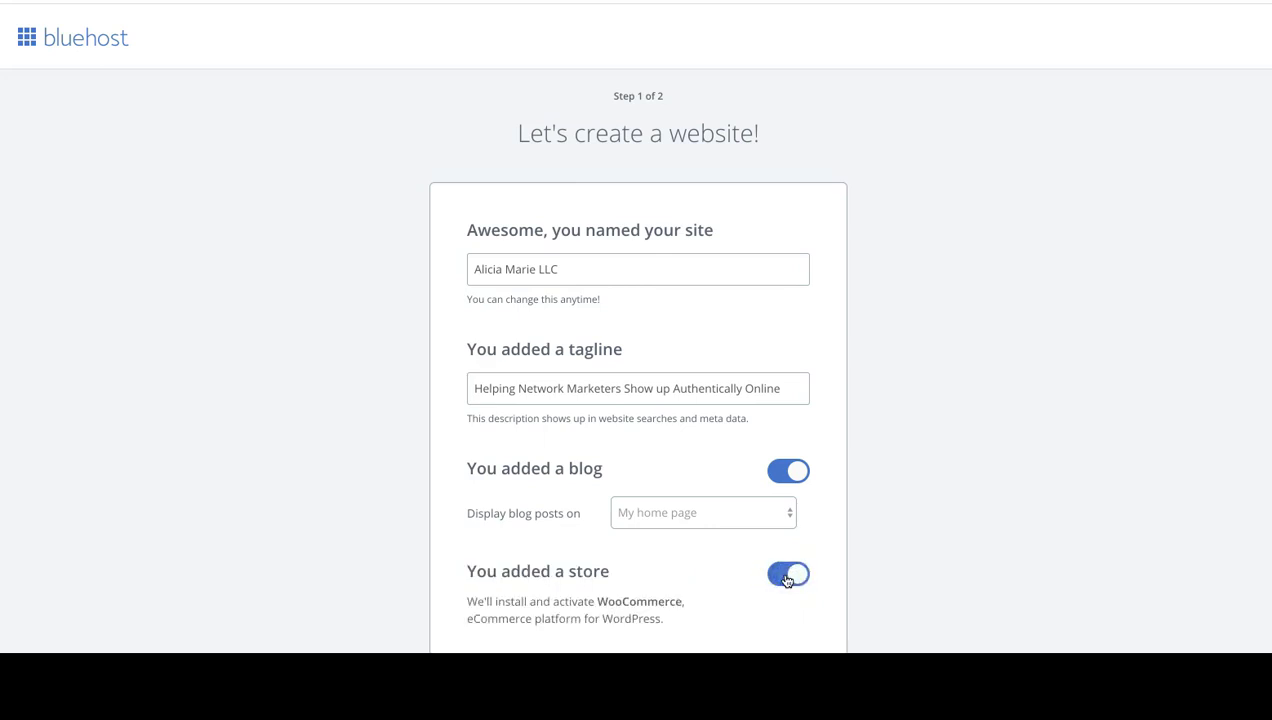
left_click(786, 577)
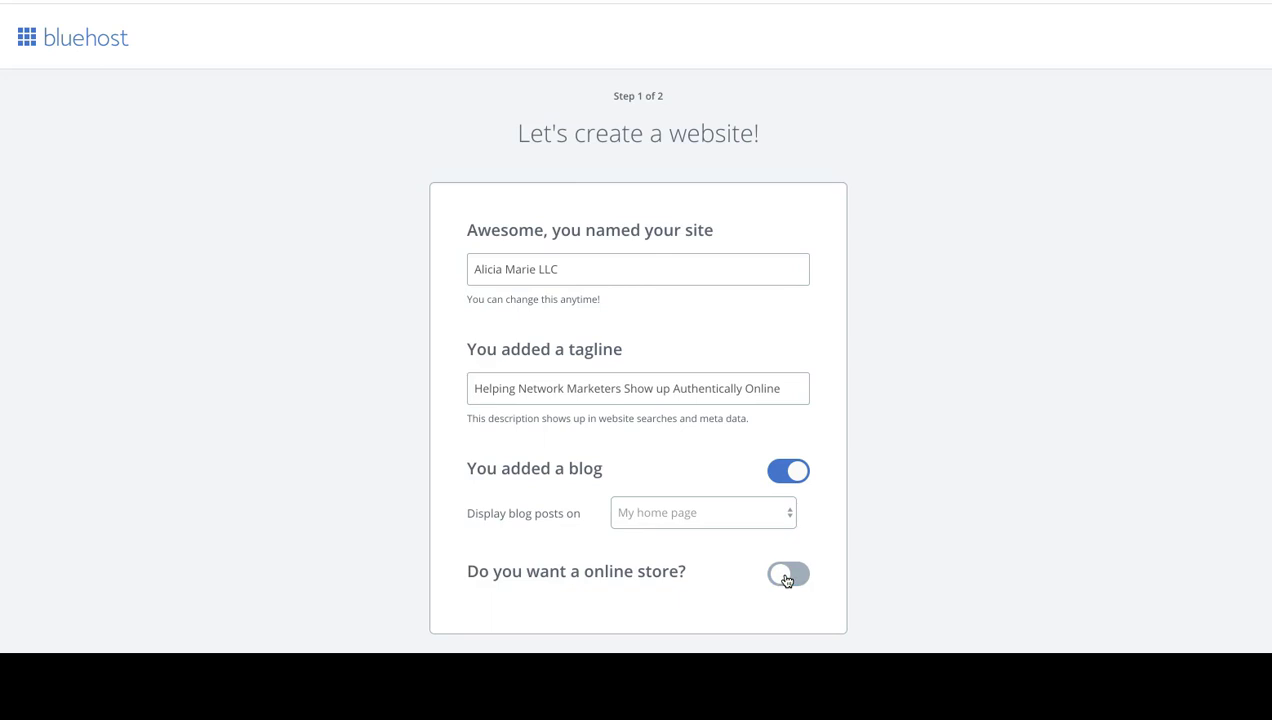
right_click(786, 580)
left_click(755, 577)
left_click(790, 574)
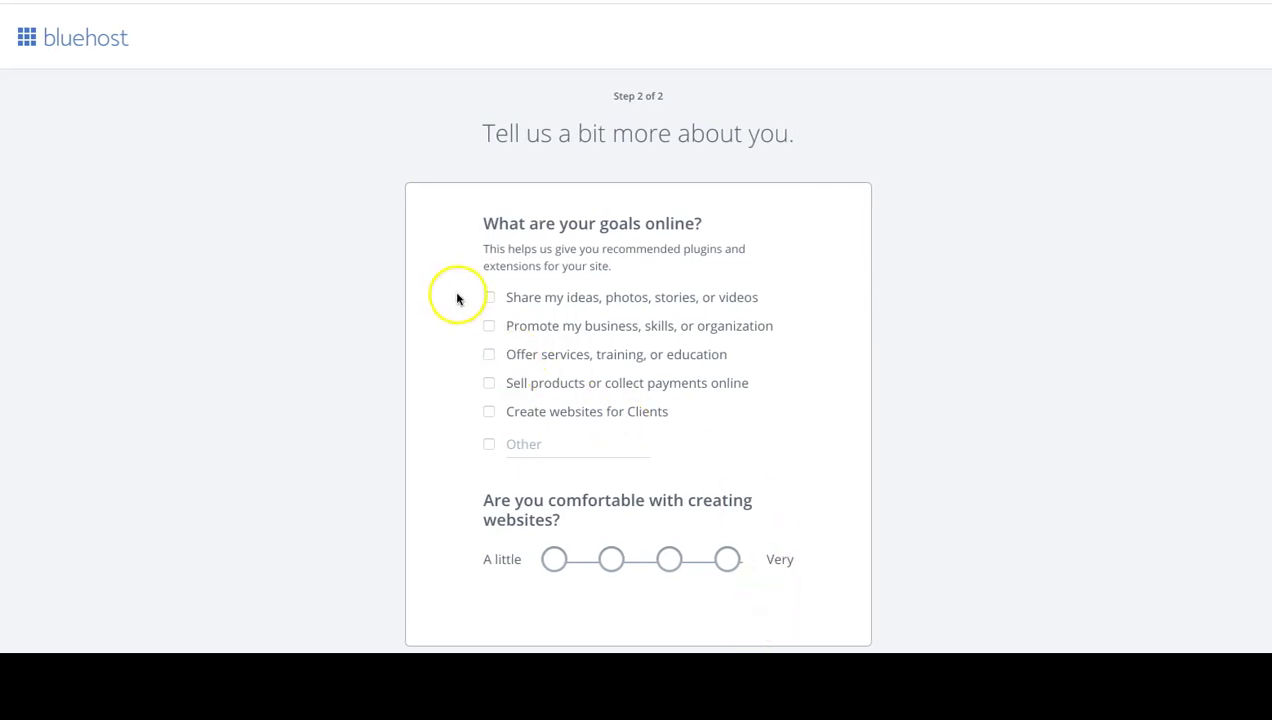
Step: Choose promoting a business, offering services and selling products as online goals, and rate website-creation comfort at the third of four levels
left_click(488, 326)
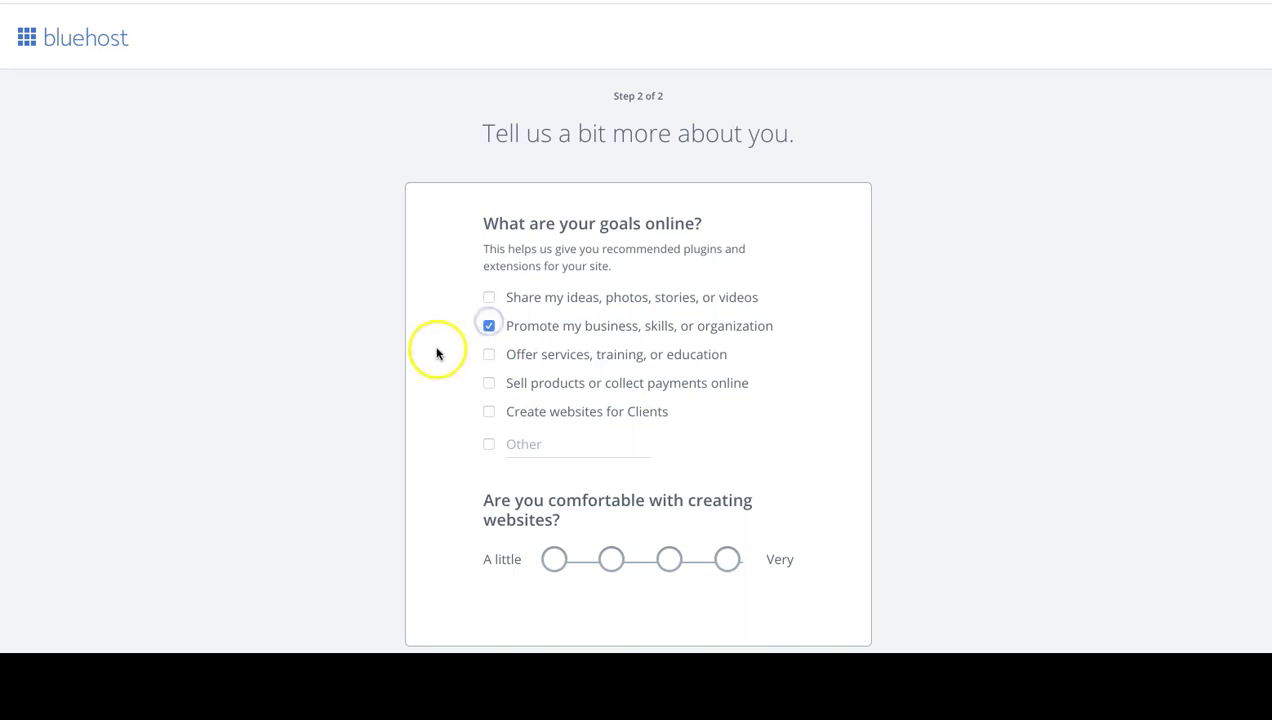
left_click(487, 354)
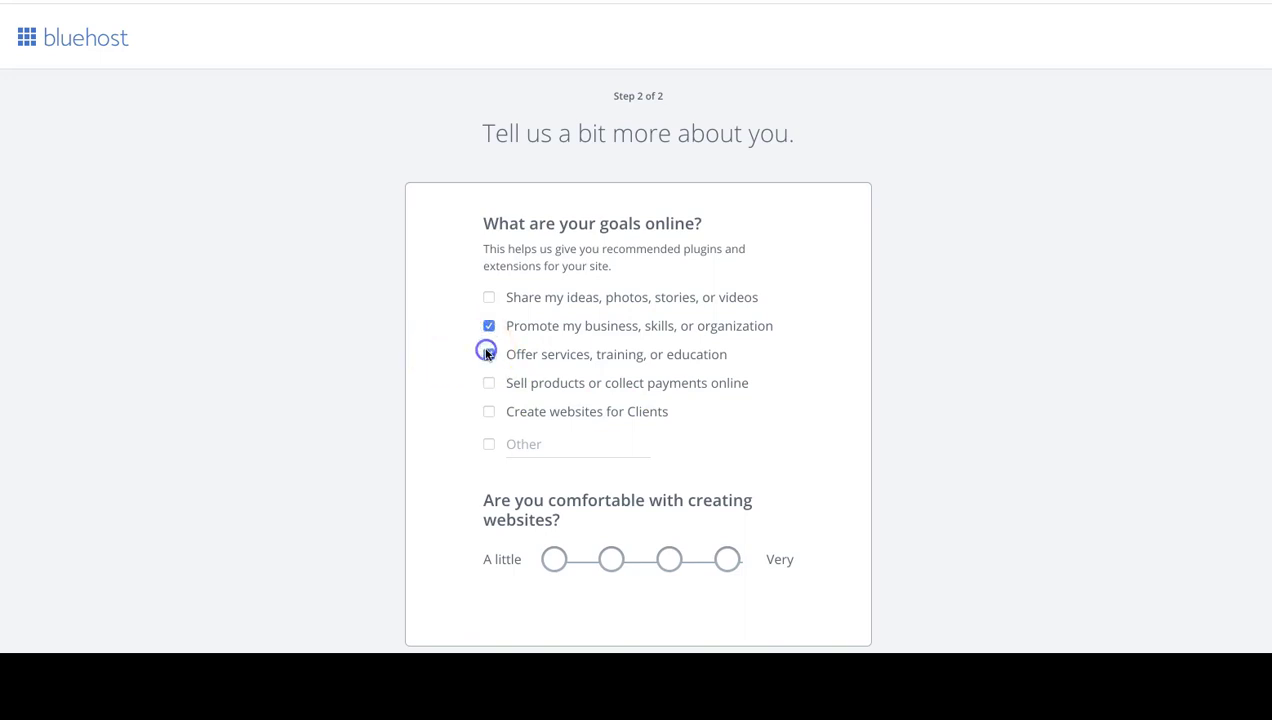
left_click(491, 385)
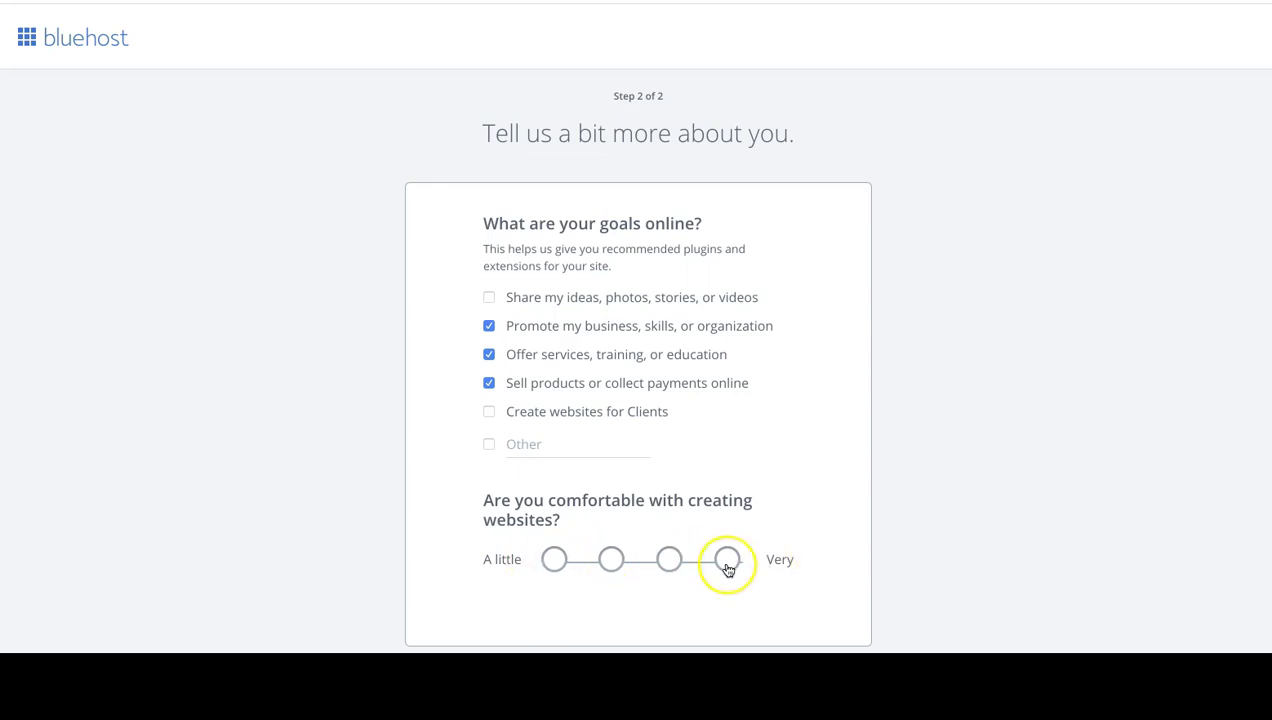
left_click(666, 566)
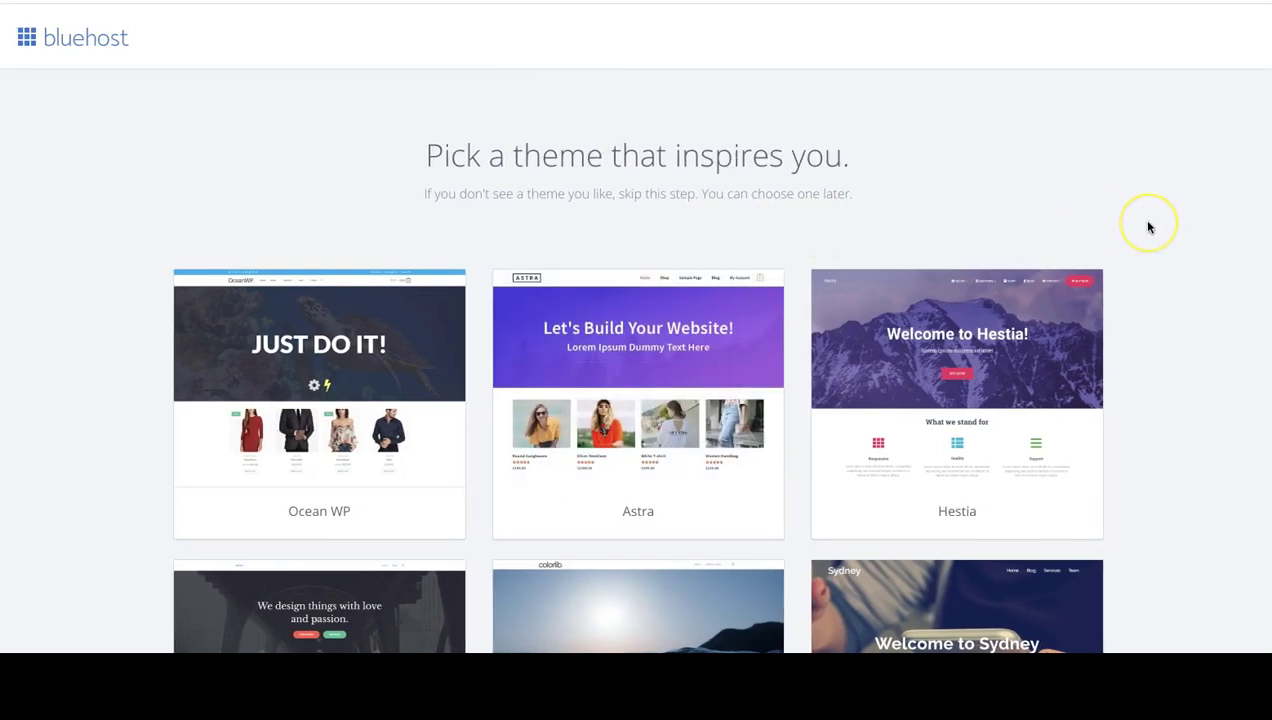
Step: Browse the offered themes and use the Astra theme for the site
scroll(1148, 228, "down", 2)
scroll(1148, 228, "down", 3)
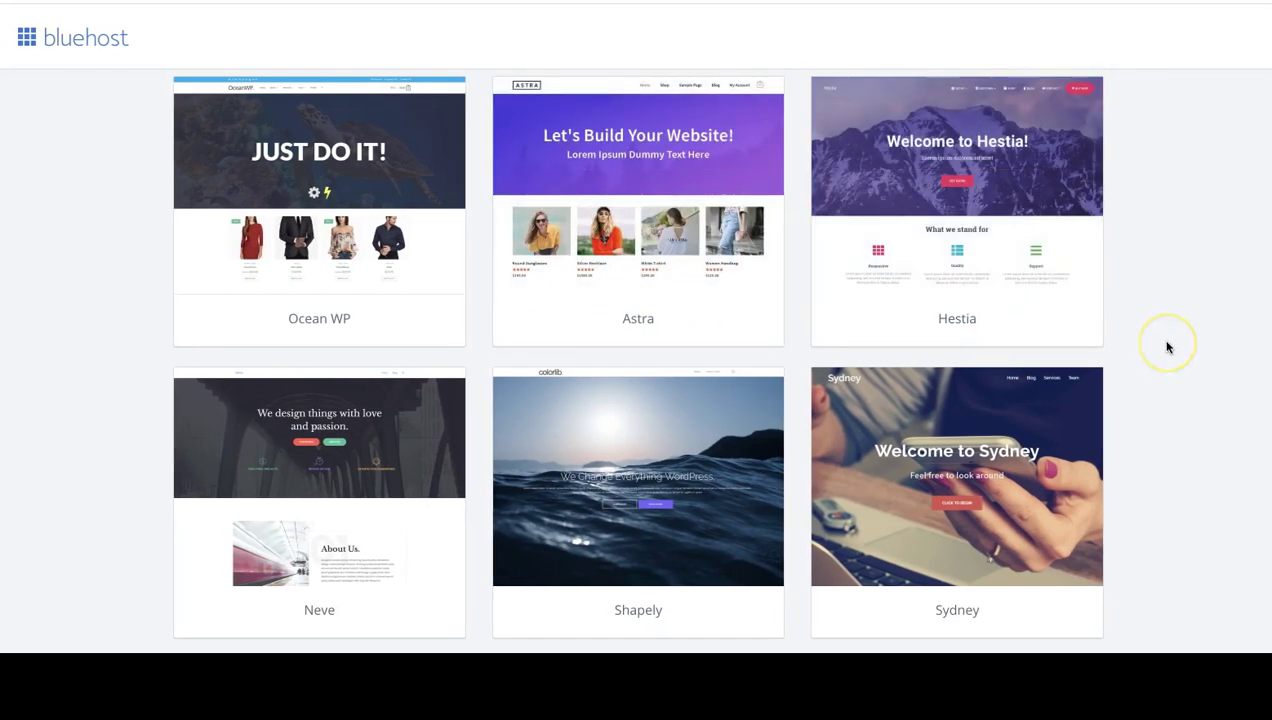
scroll(1168, 348, "up", 1)
scroll(1168, 348, "down", 1)
scroll(1168, 348, "up", 1)
scroll(1168, 348, "down", 1)
scroll(1168, 348, "up", 1)
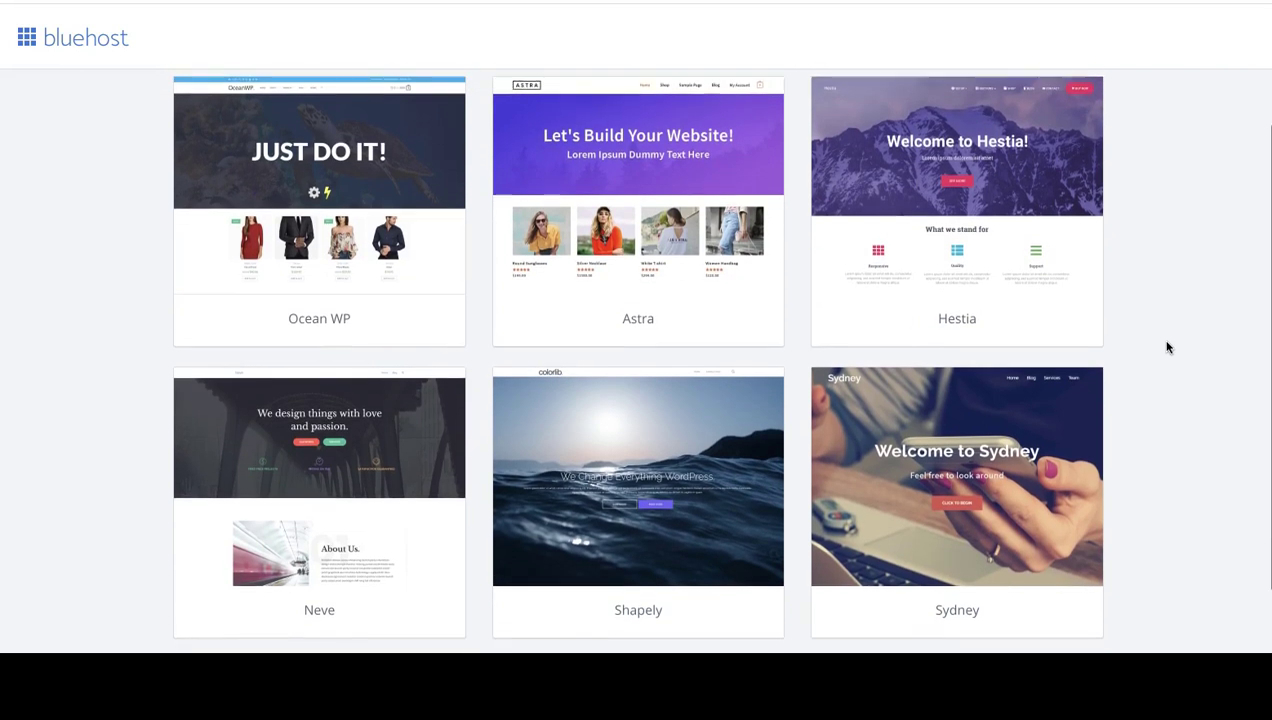
scroll(1167, 347, "up", 1)
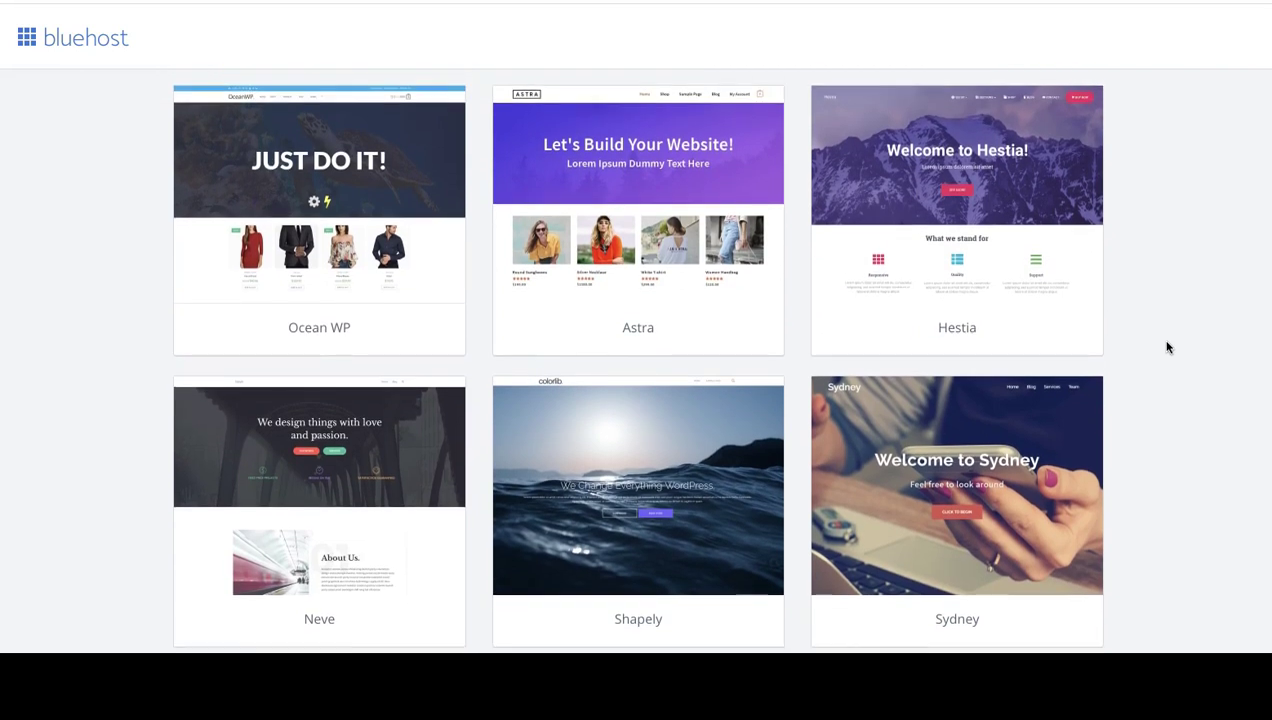
scroll(950, 275, "up", 1)
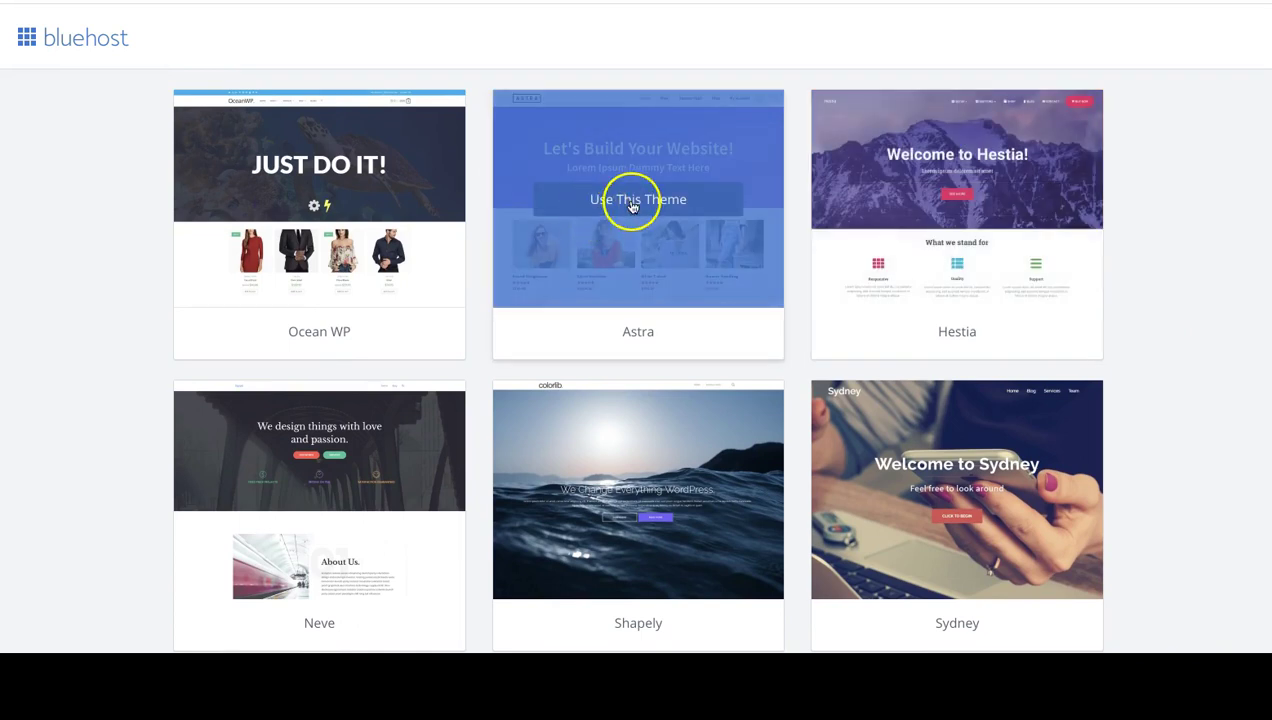
left_click(633, 205)
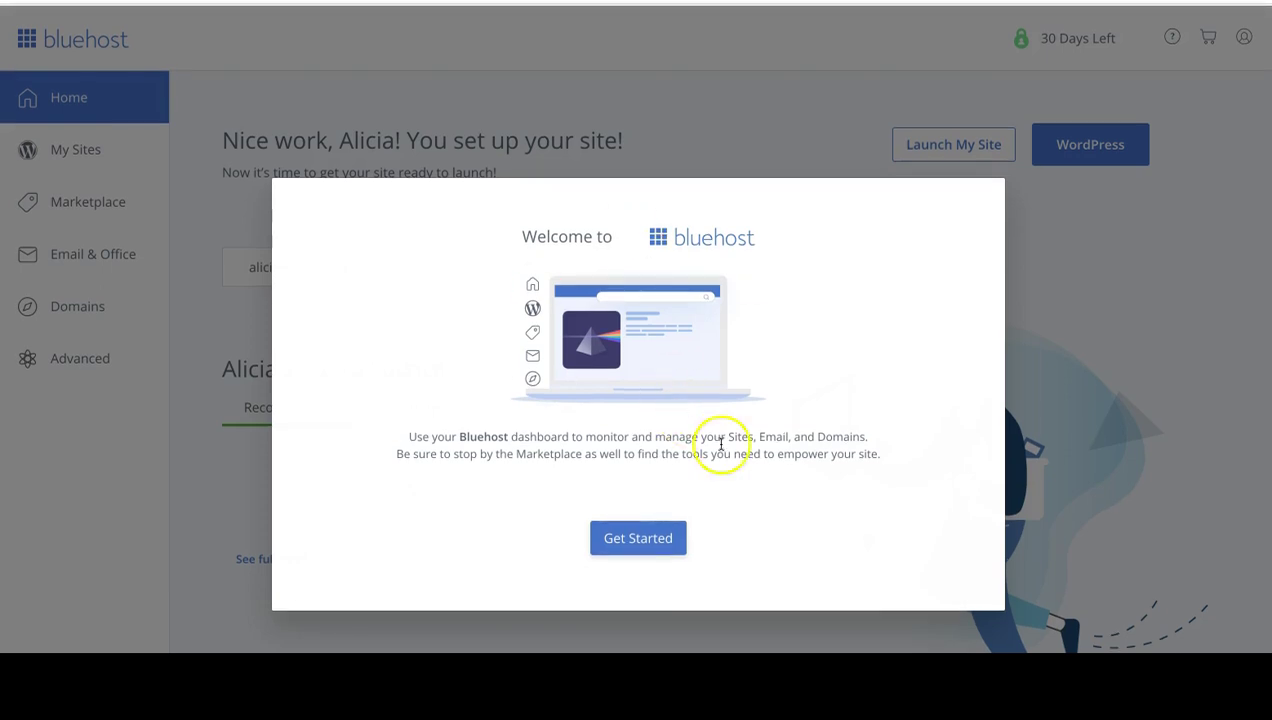
Step: Get past the welcome message and turn off Domain Privacy Protection with the No Charge option, declining the free trial
left_click(644, 537)
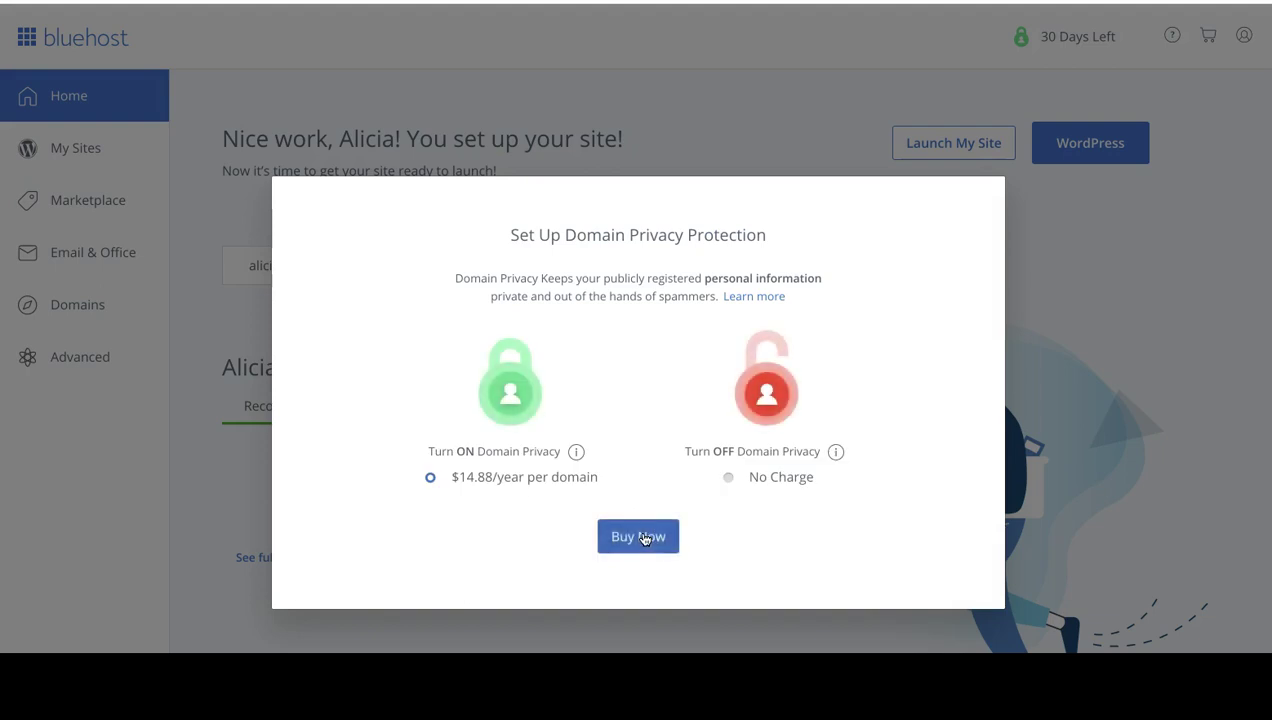
left_click(728, 477)
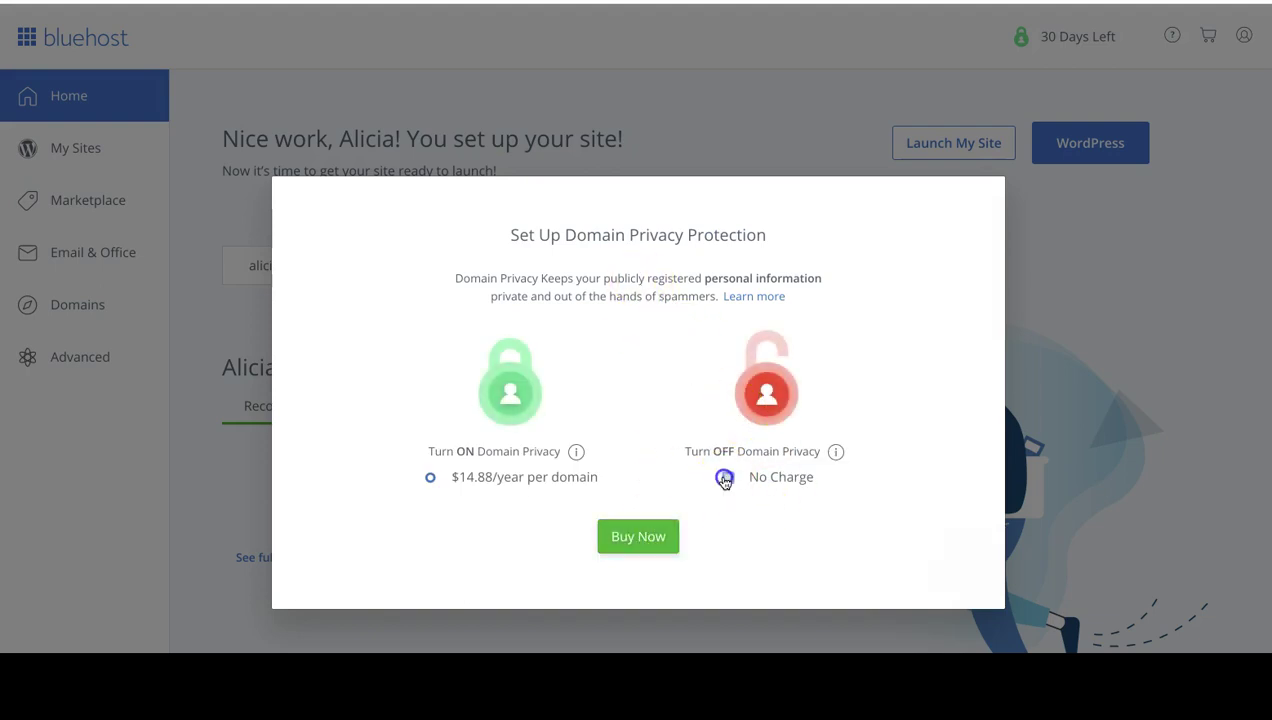
left_click(670, 542)
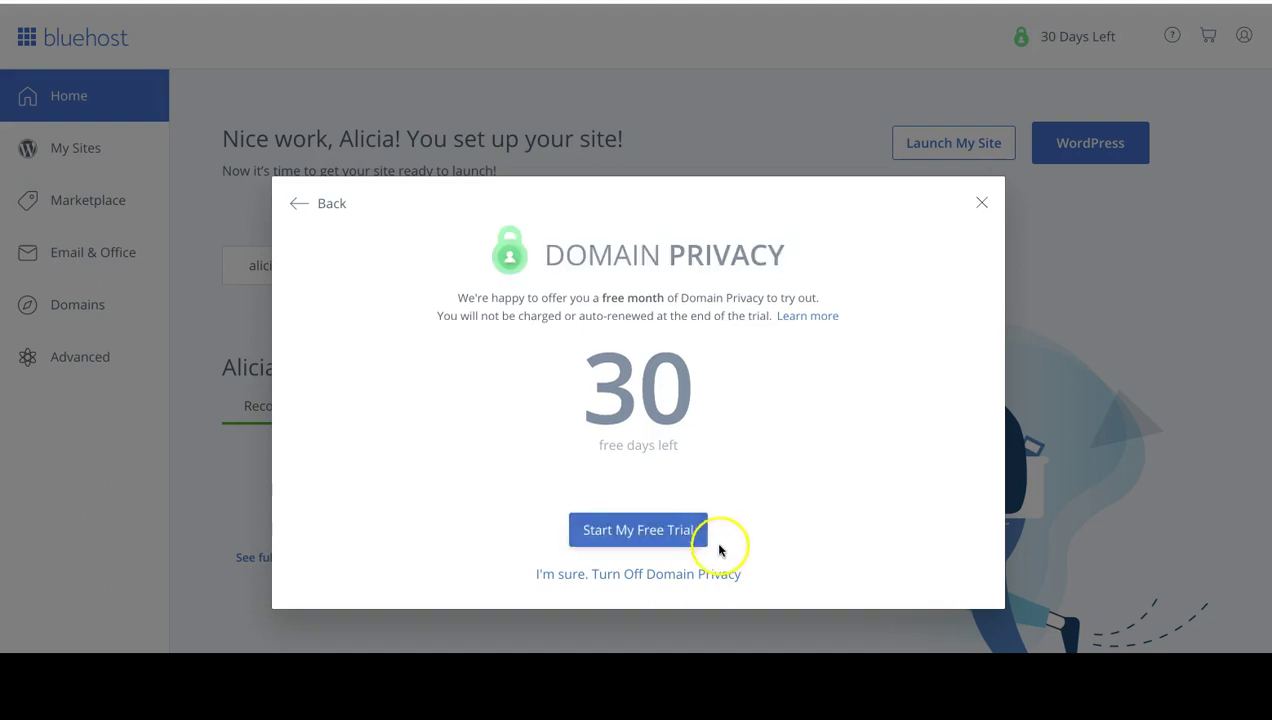
left_click(713, 576)
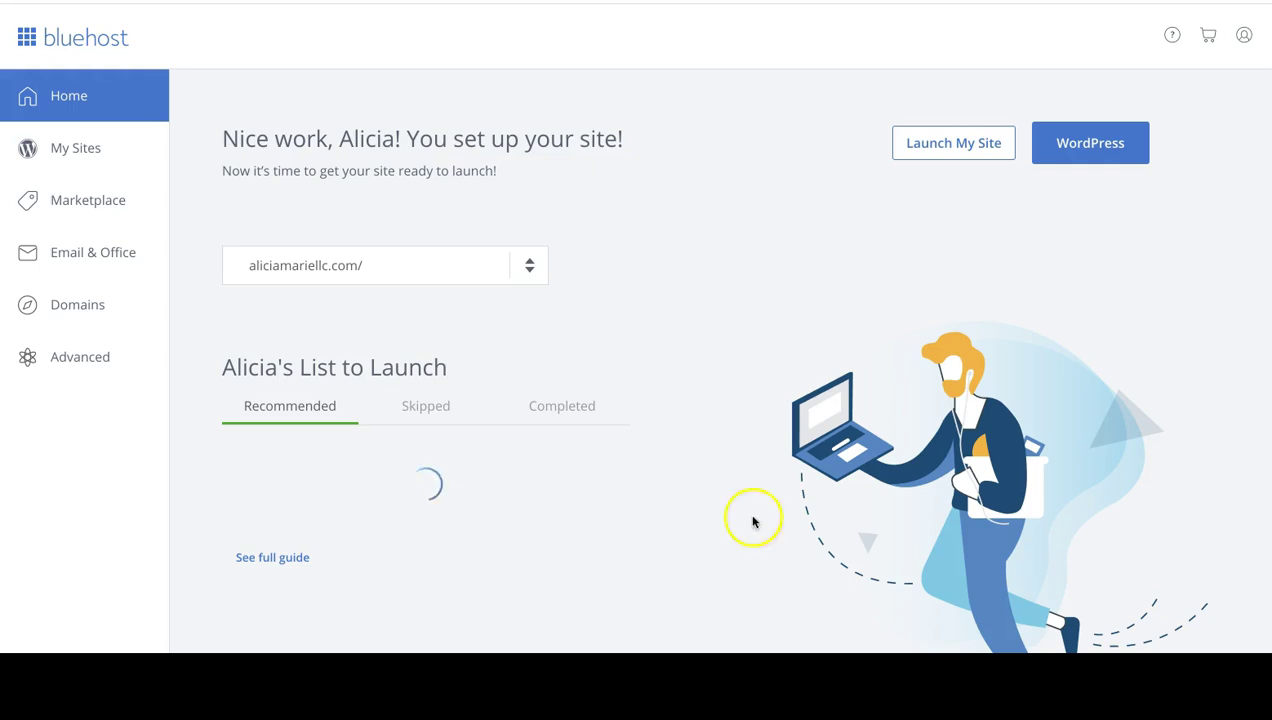
Step: Open the site's WordPress admin, choose a Business site setup and agree to update it with news or blog posts
left_click(954, 139)
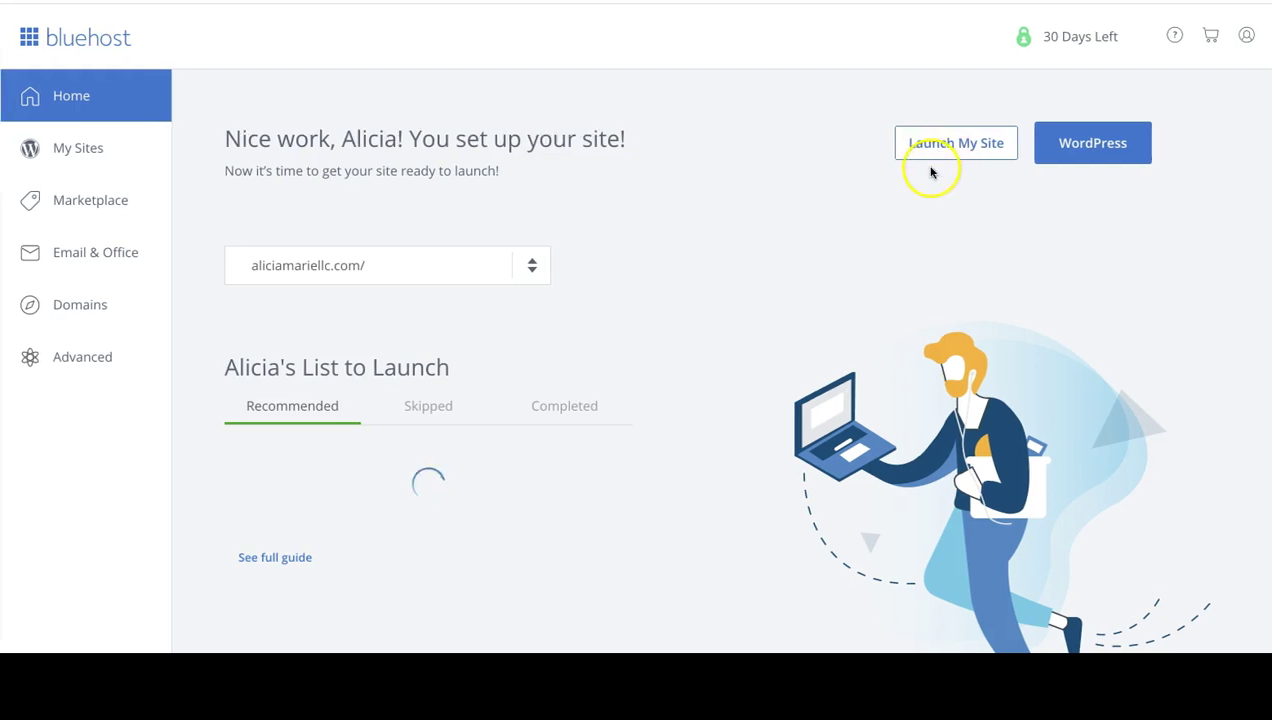
left_click(1089, 145)
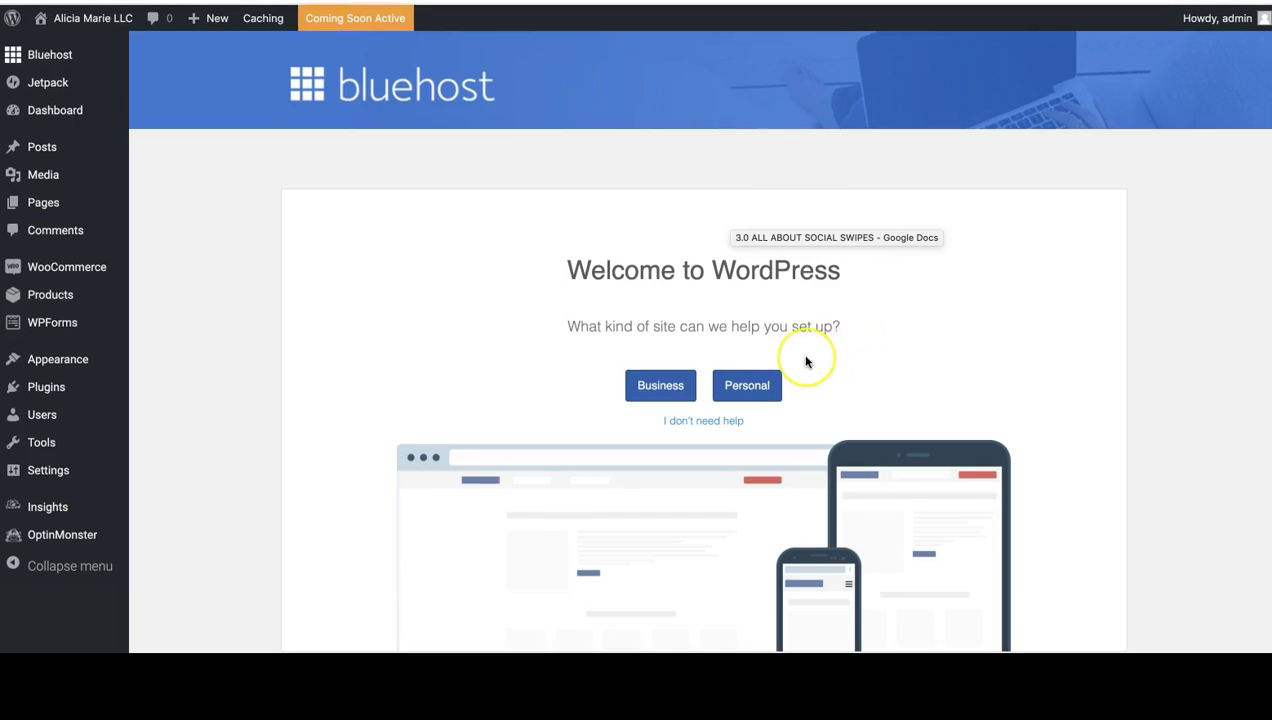
left_click(662, 385)
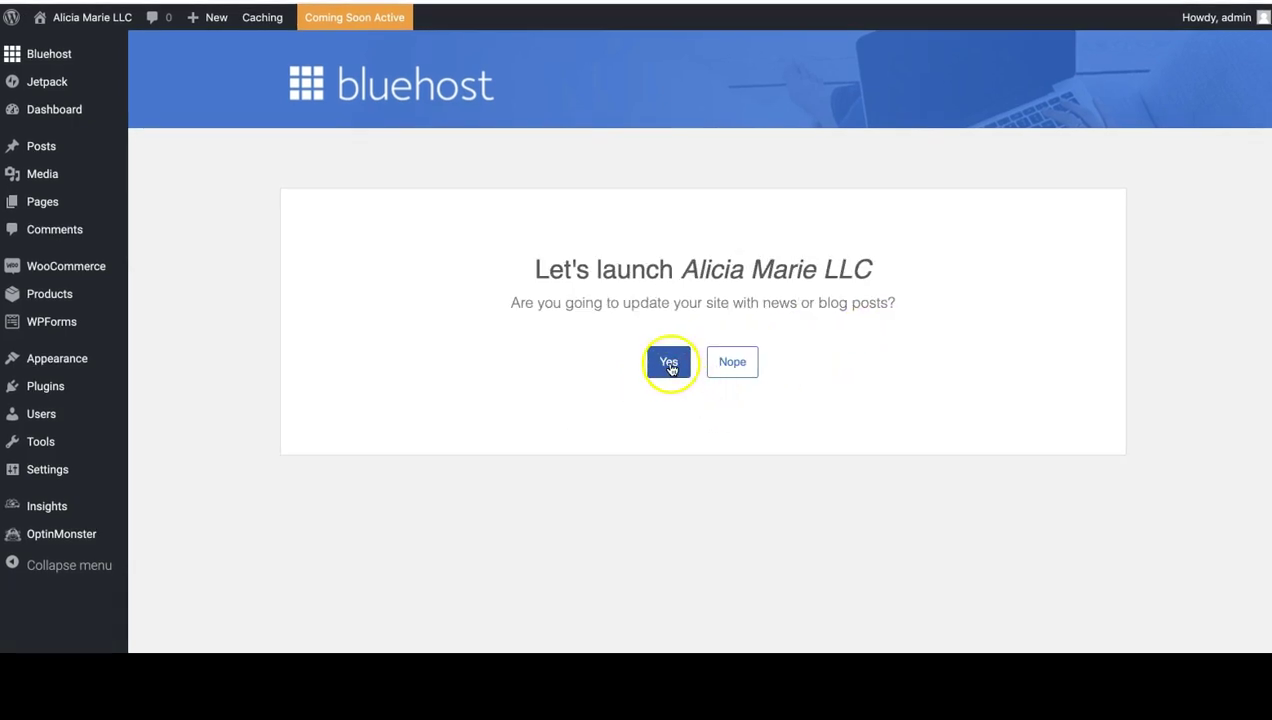
left_click(669, 366)
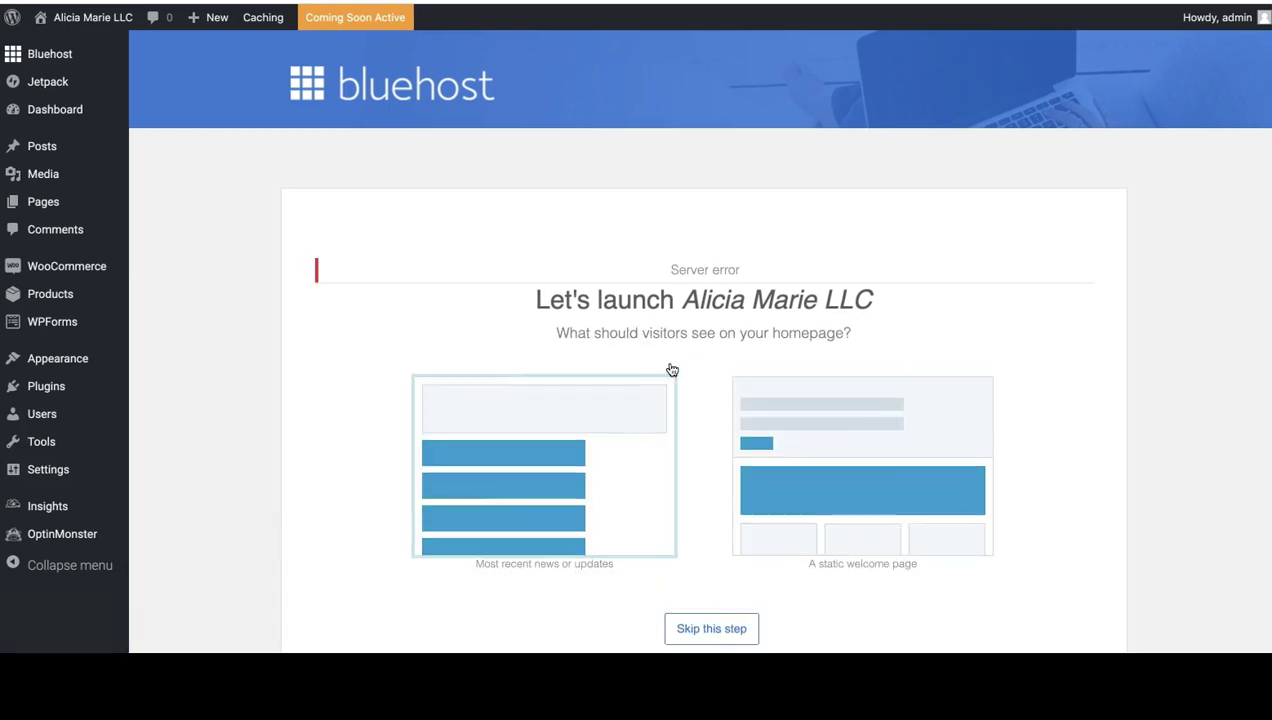
Step: Choose a static welcome page as the homepage and accept building a starter "Contact Us" page
scroll(669, 346, "down", 2)
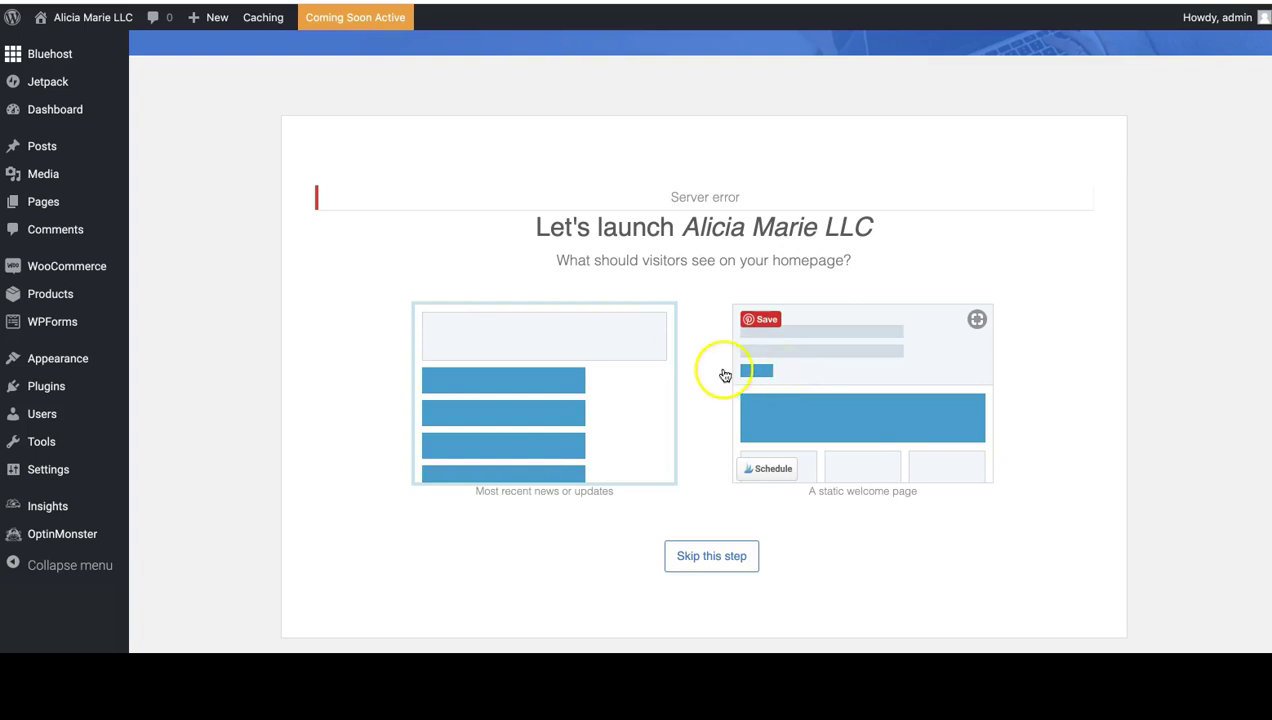
left_click(797, 414)
scroll(795, 450, "down", 1)
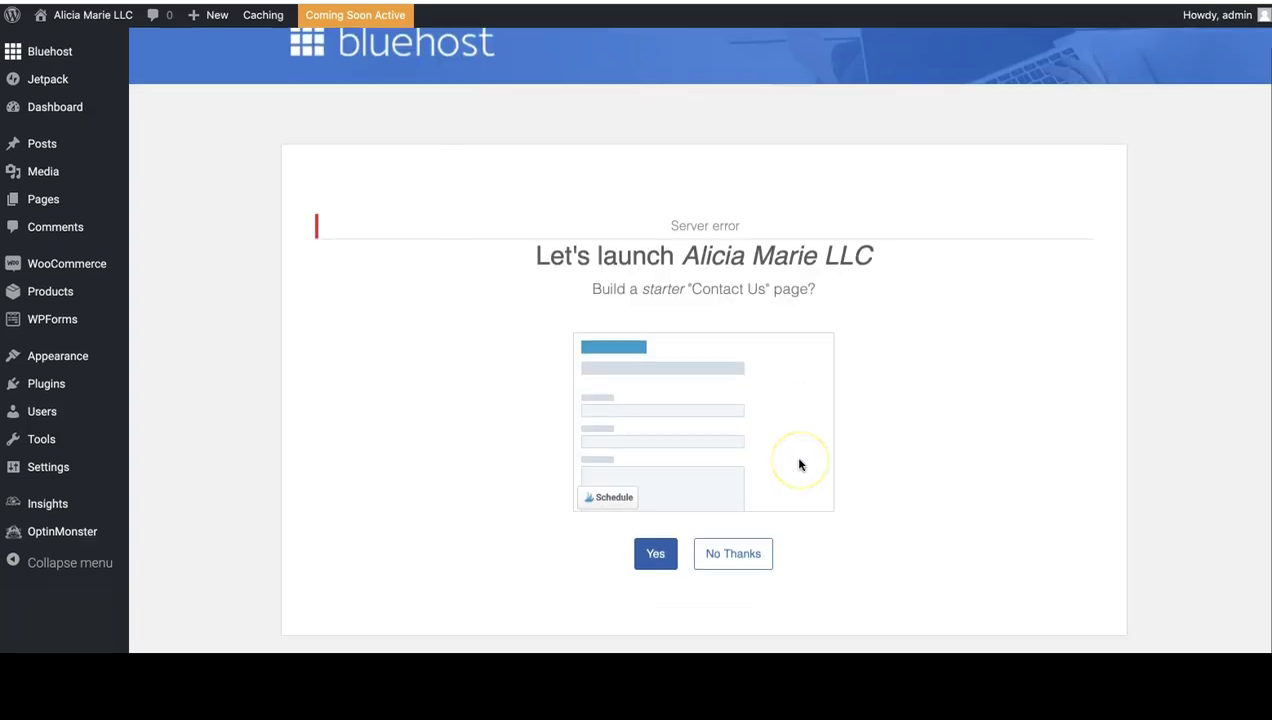
left_click(664, 572)
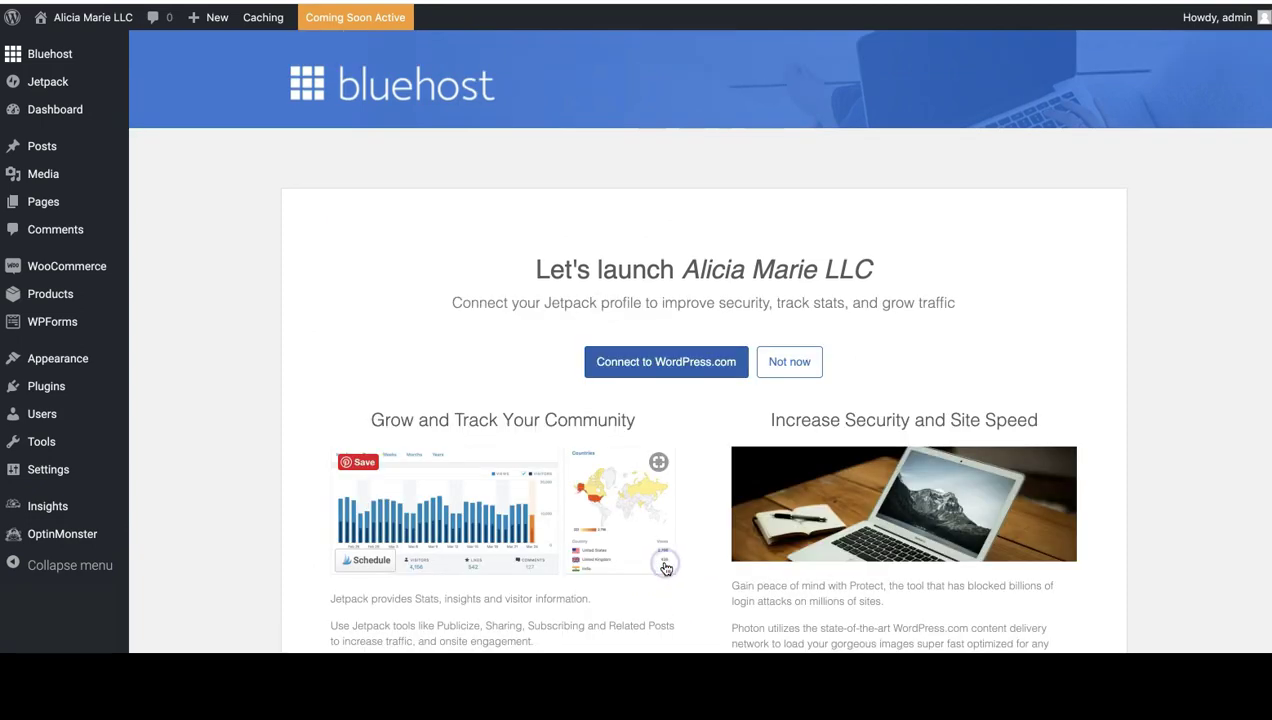
Step: Connect Jetpack to WordPress.com and approve the connection to complete its setup
scroll(716, 548, "down", 3)
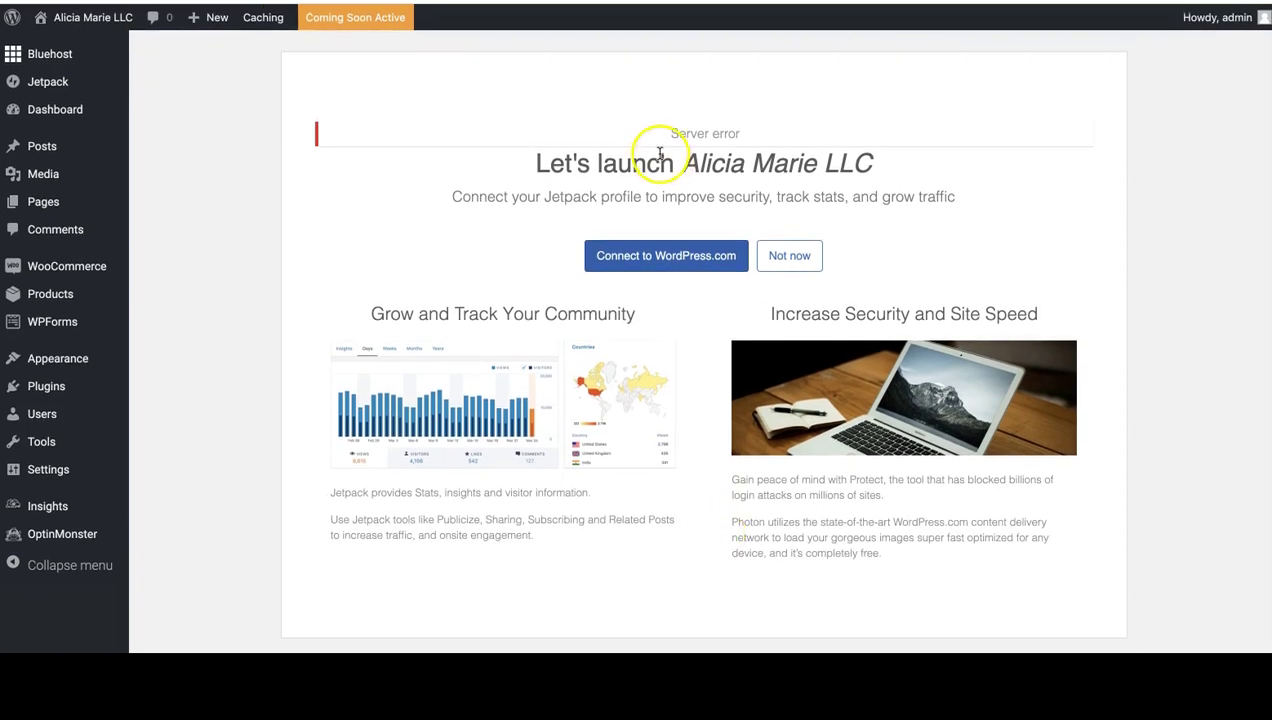
left_click(716, 257)
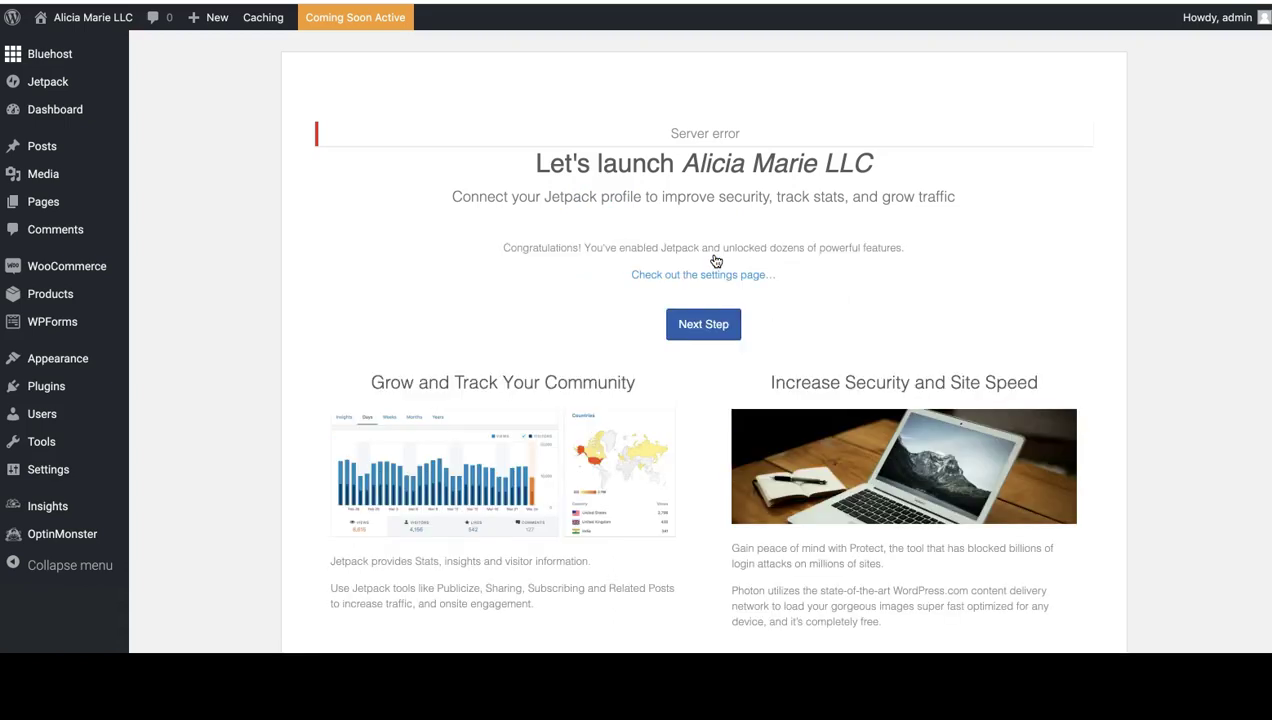
left_click(714, 321)
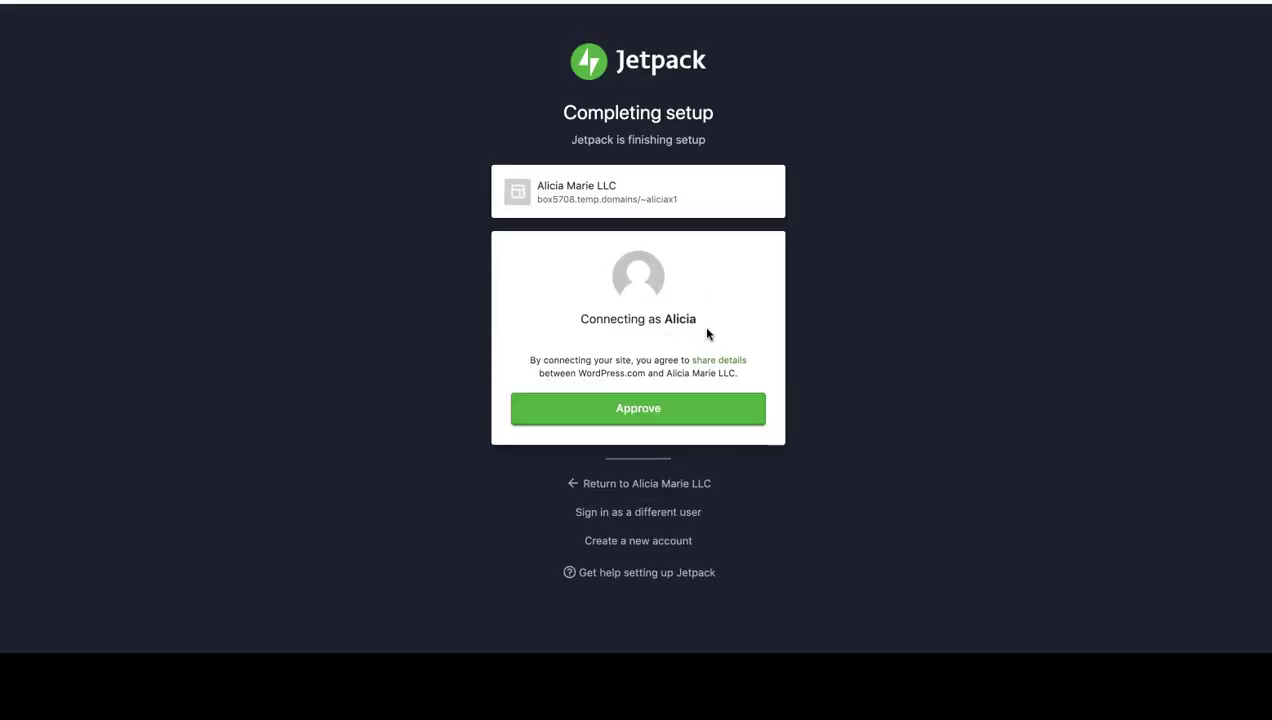
left_click(697, 409)
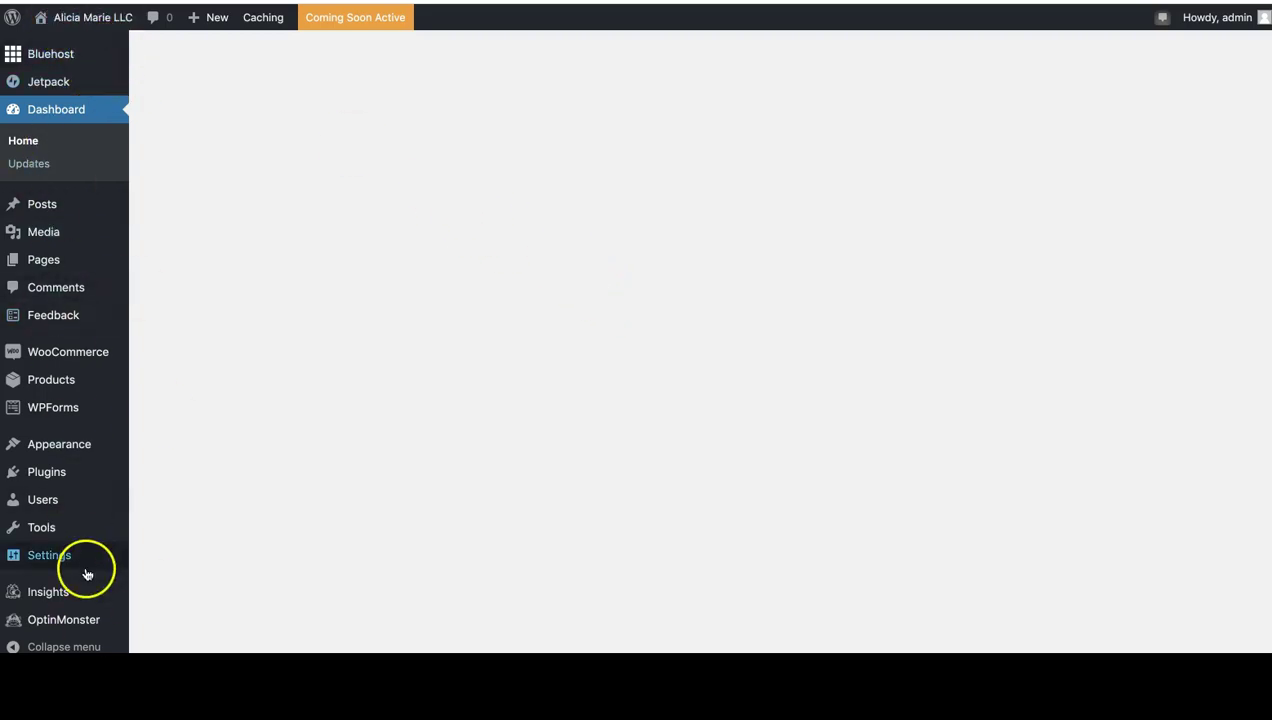
Step: Examine the dashboard's Posts, Media, Pages, Comments, Feedback, WooCommerce, Products and WPForms sections and their options
mouse_move(83, 560)
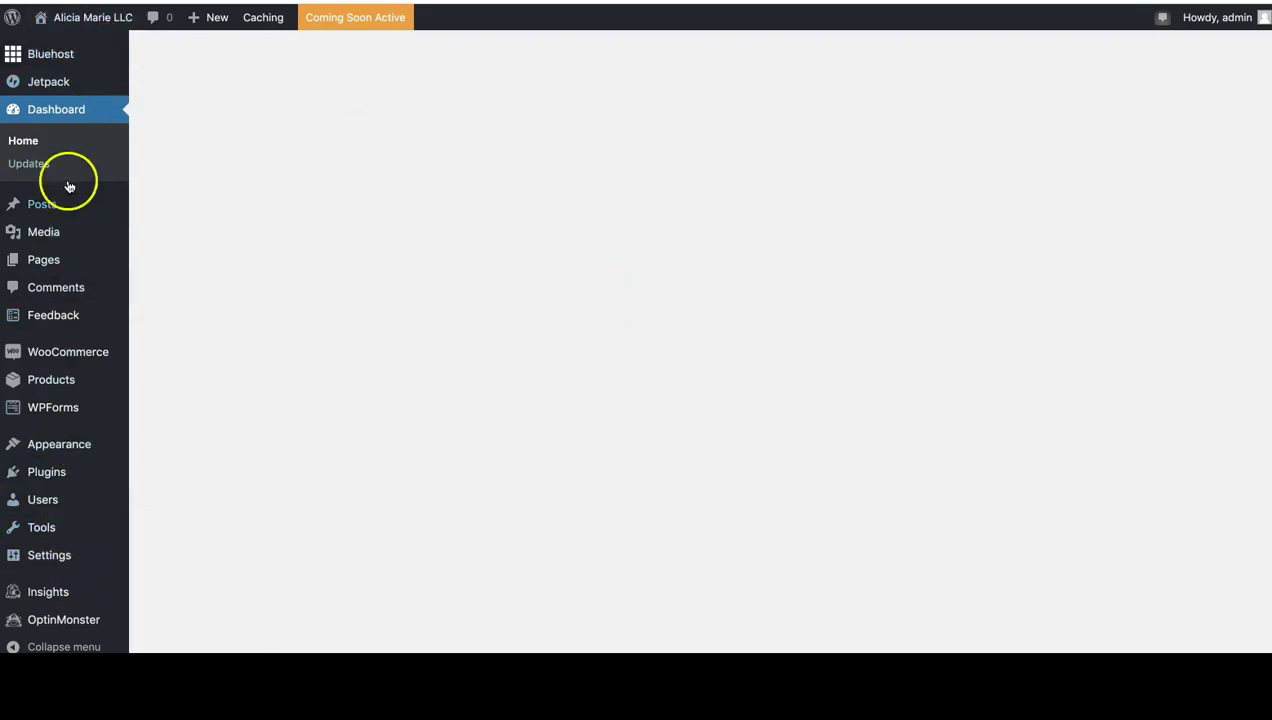
mouse_move(73, 65)
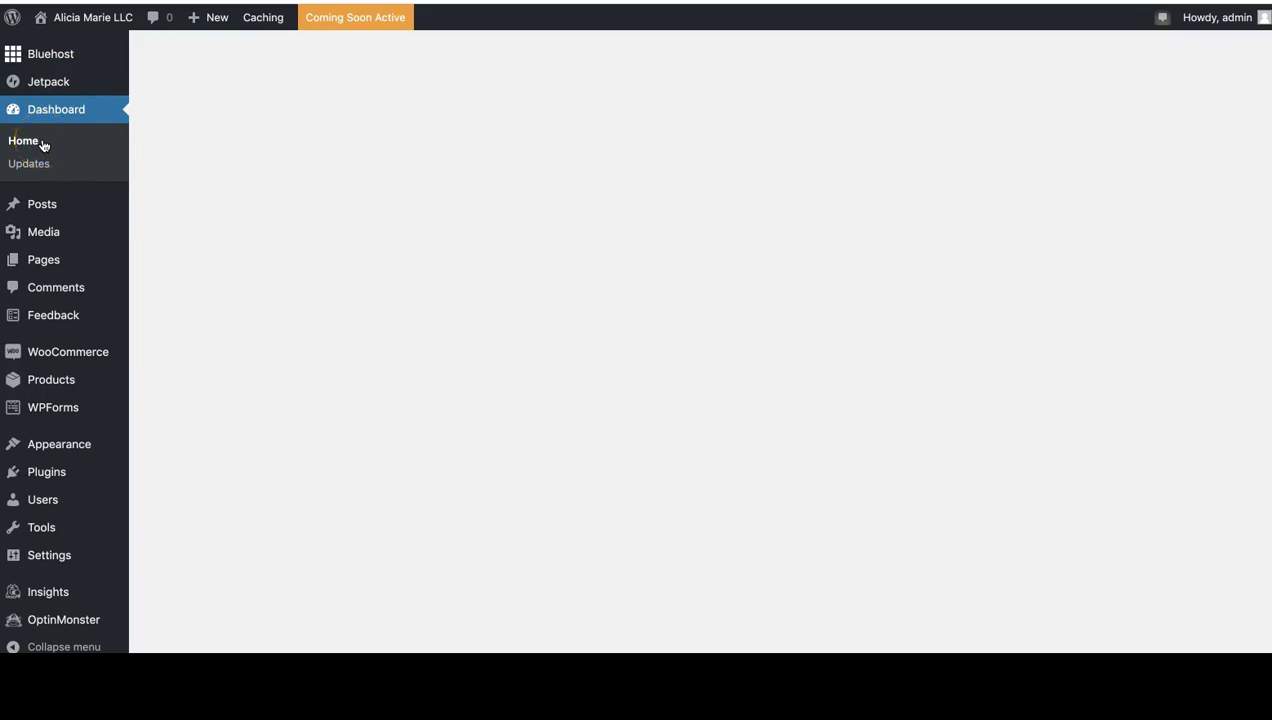
mouse_move(48, 202)
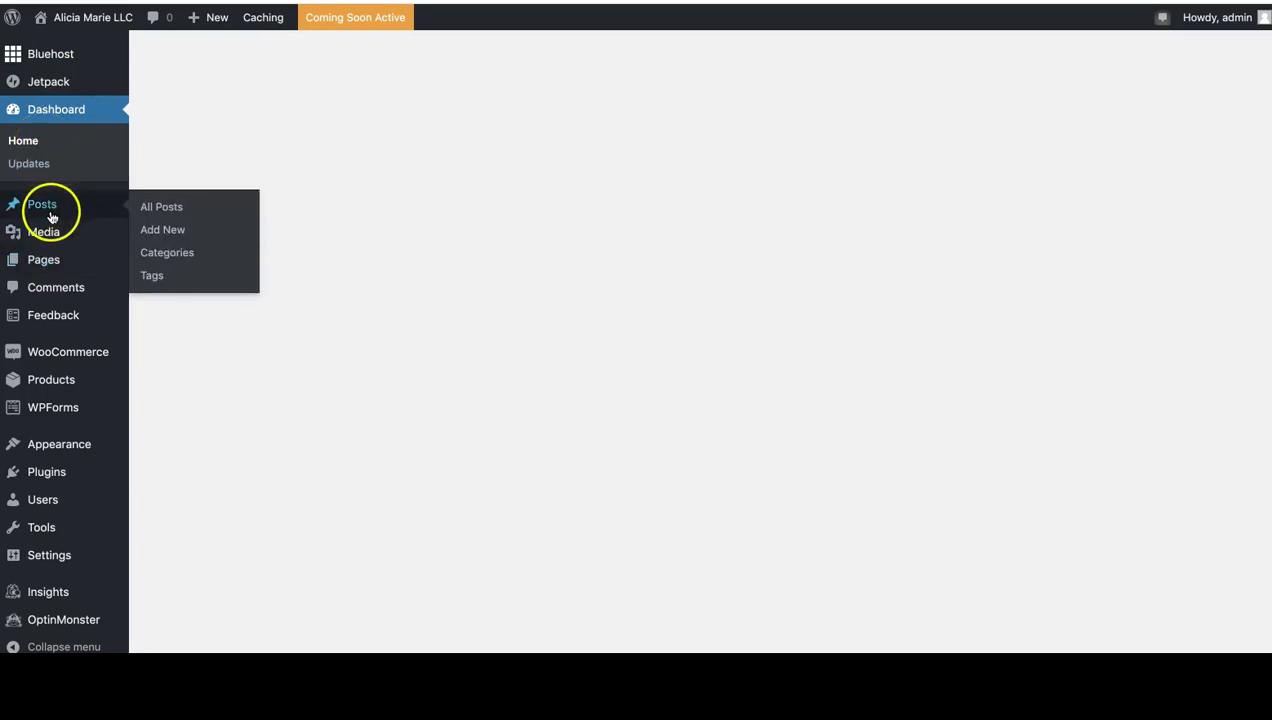
mouse_move(48, 238)
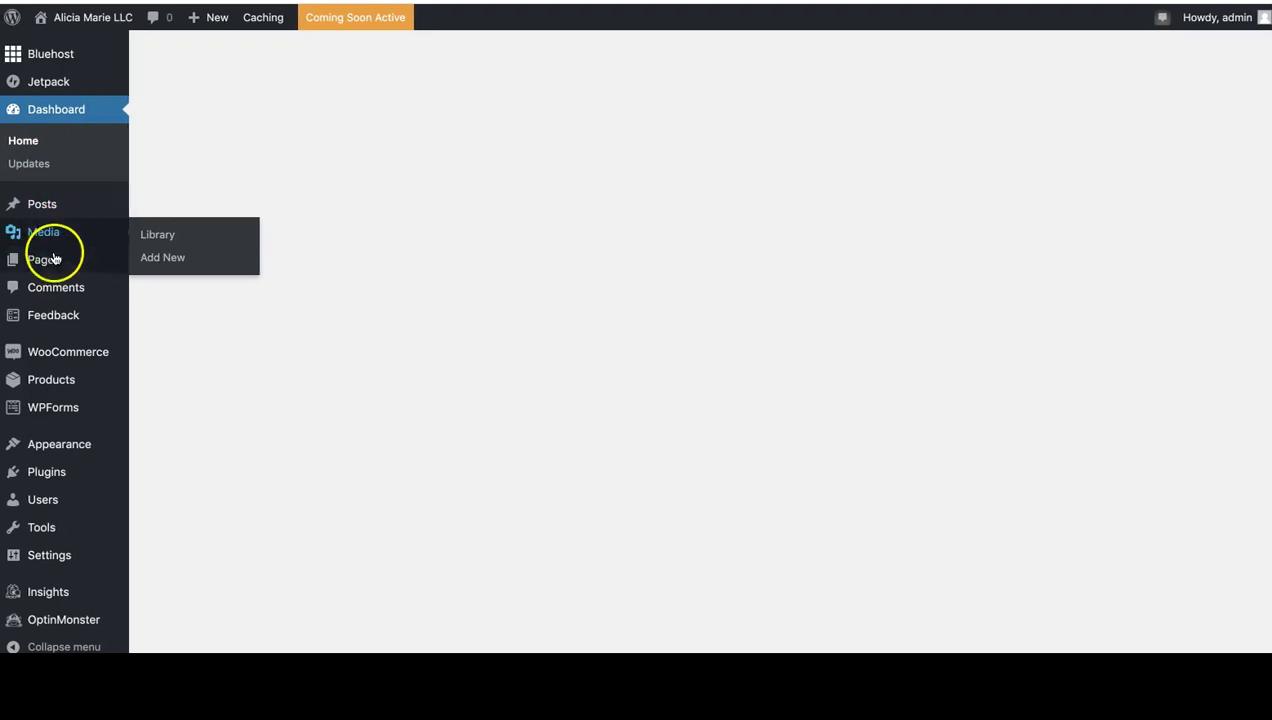
mouse_move(53, 261)
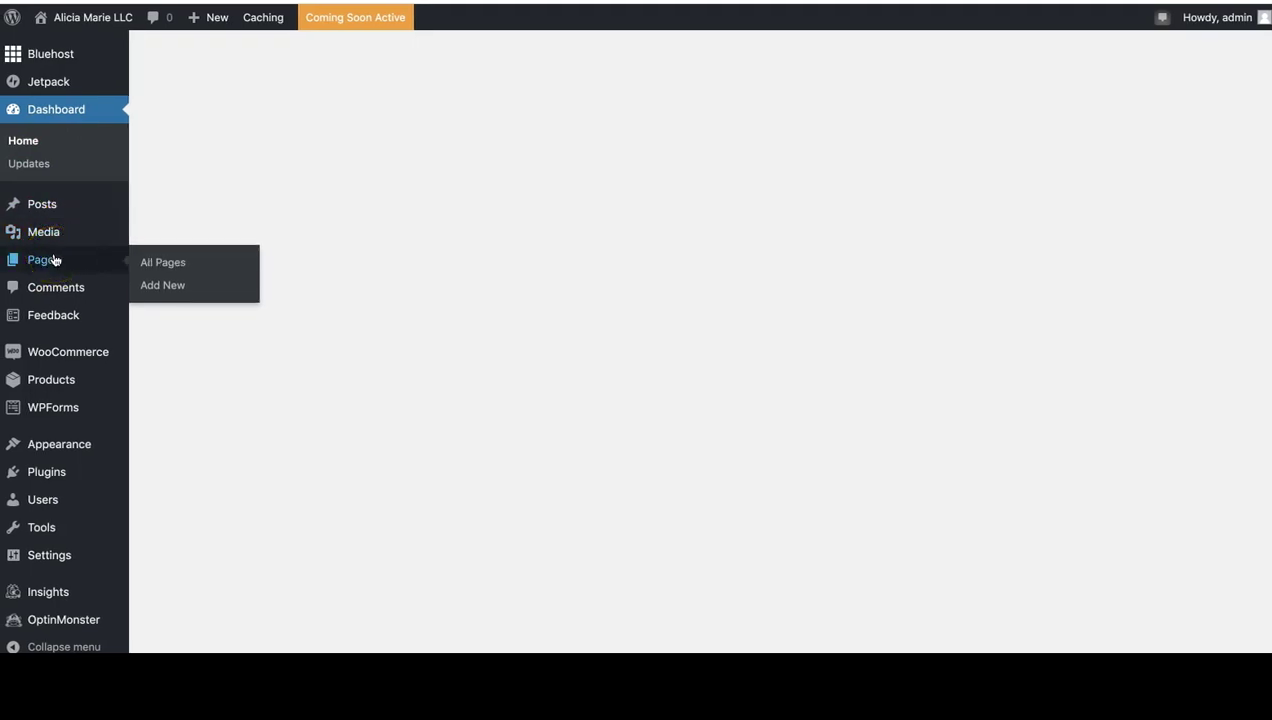
left_click(56, 291)
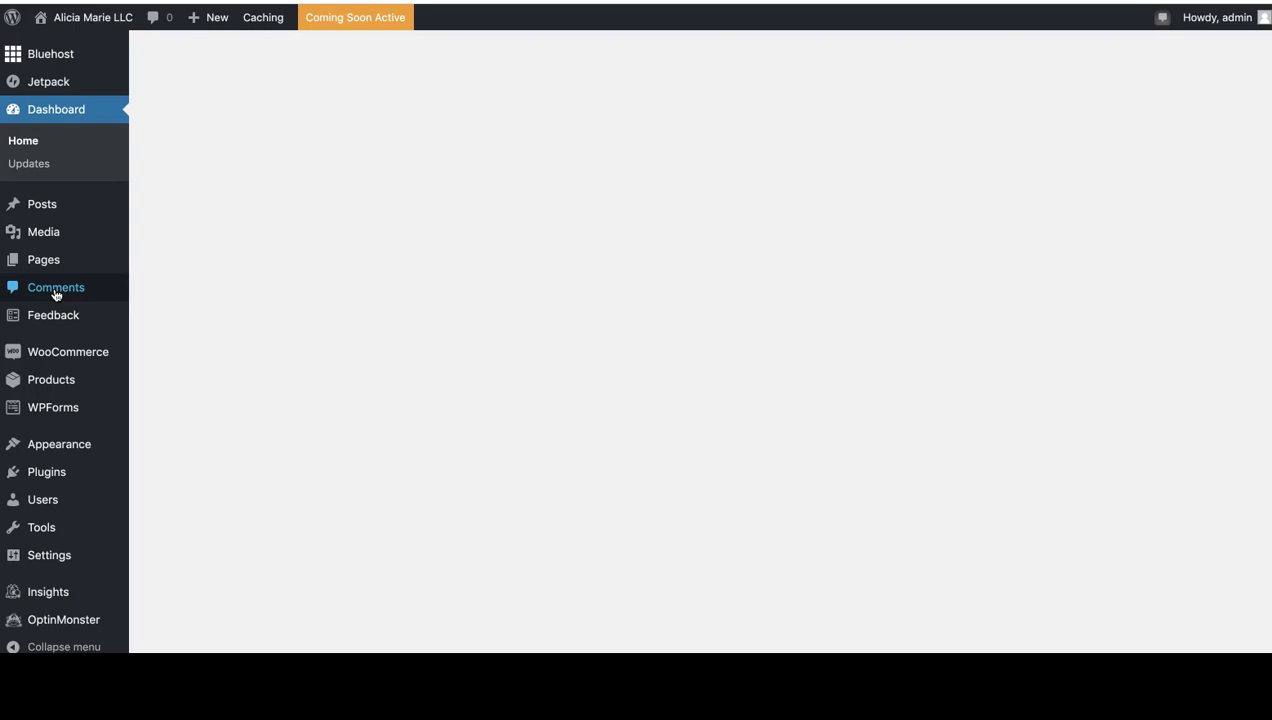
left_click(62, 322)
left_click(60, 288)
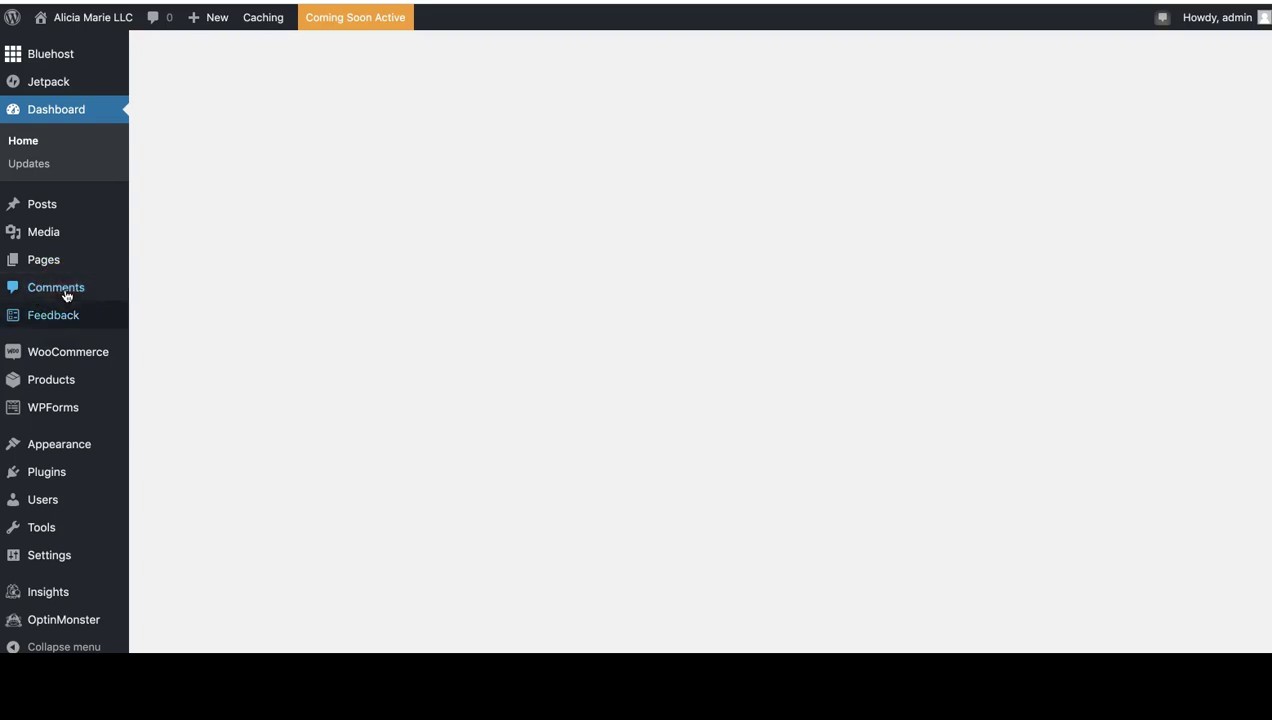
mouse_move(76, 358)
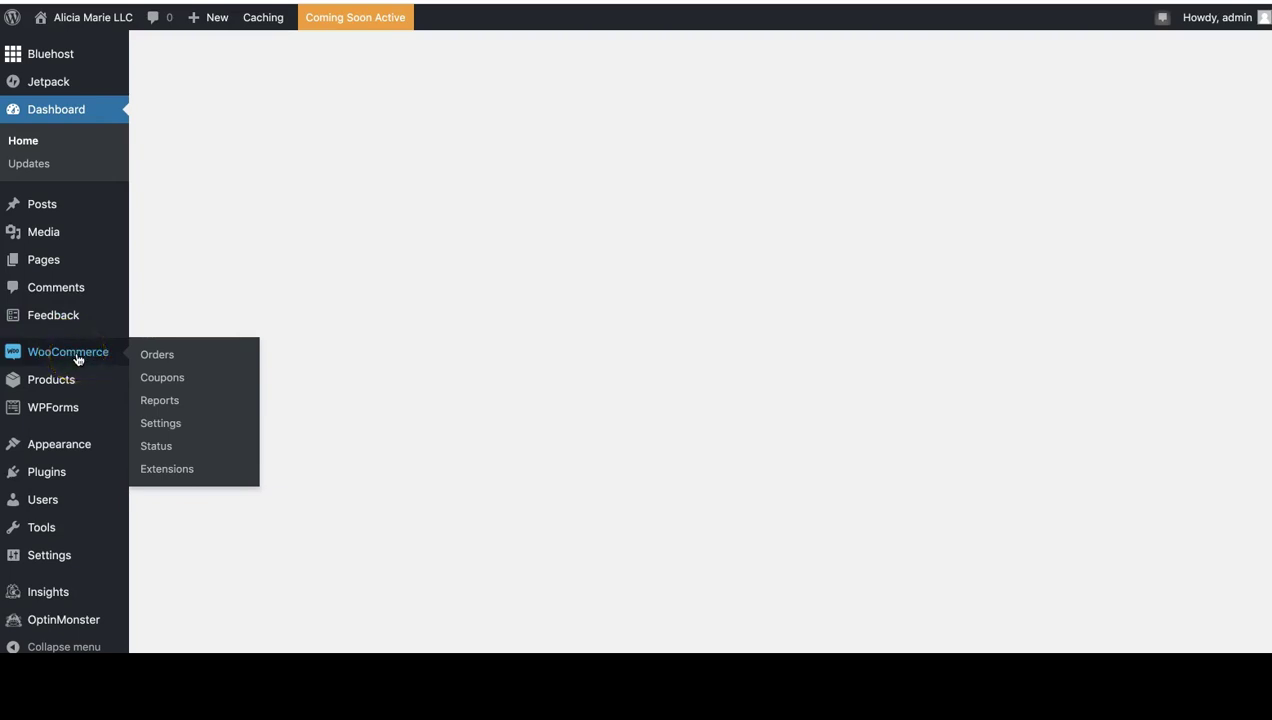
left_click(68, 386)
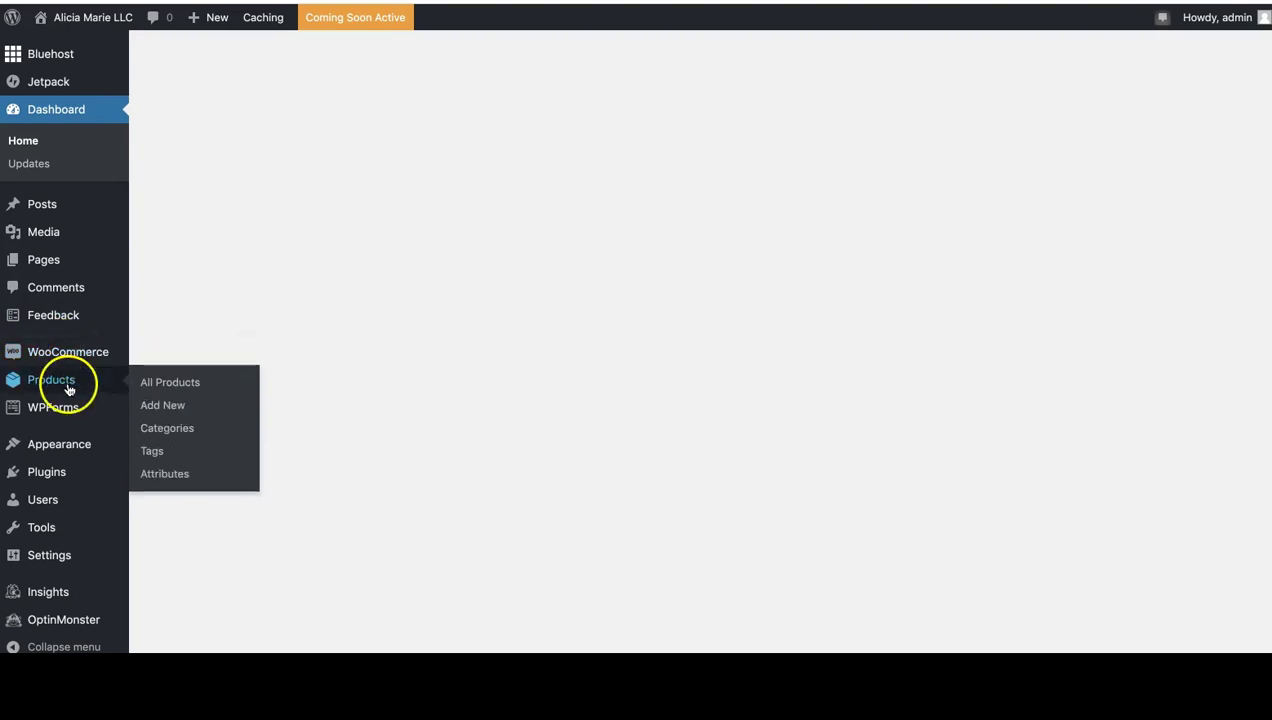
left_click(70, 409)
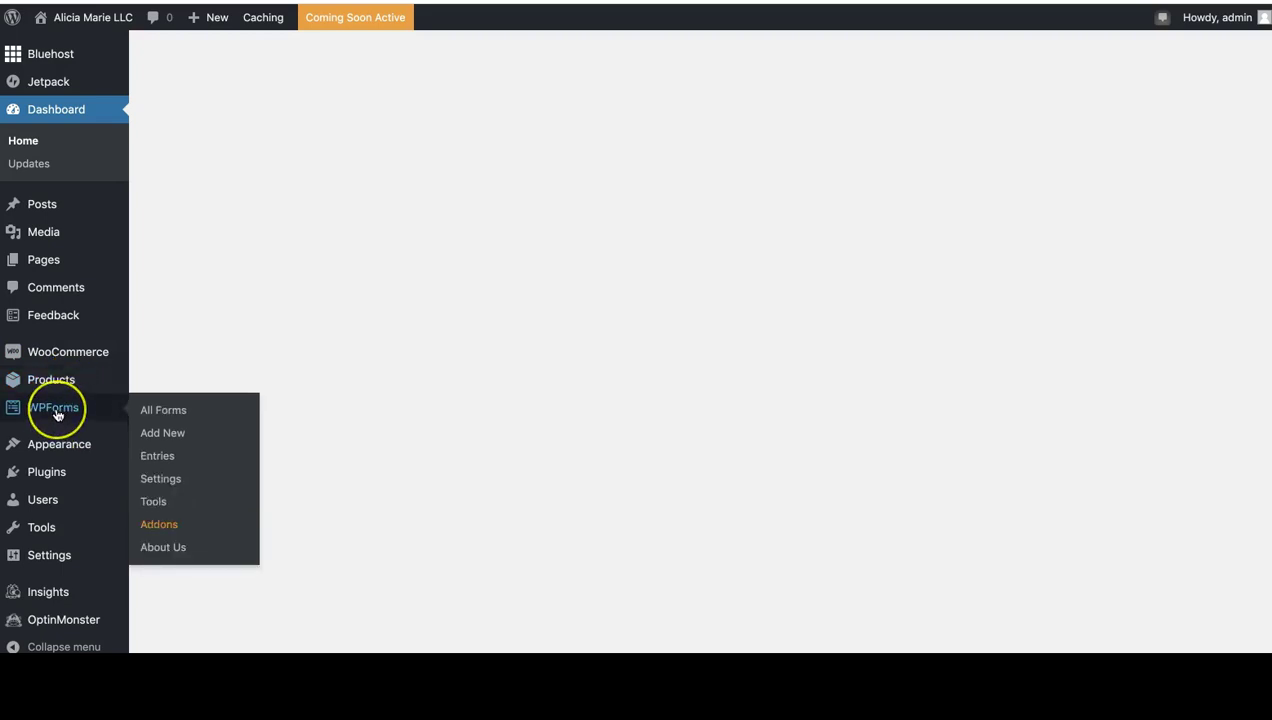
Step: Open the installed themes page and review the available themes and the options for customizing the site's appearance
left_click(83, 454)
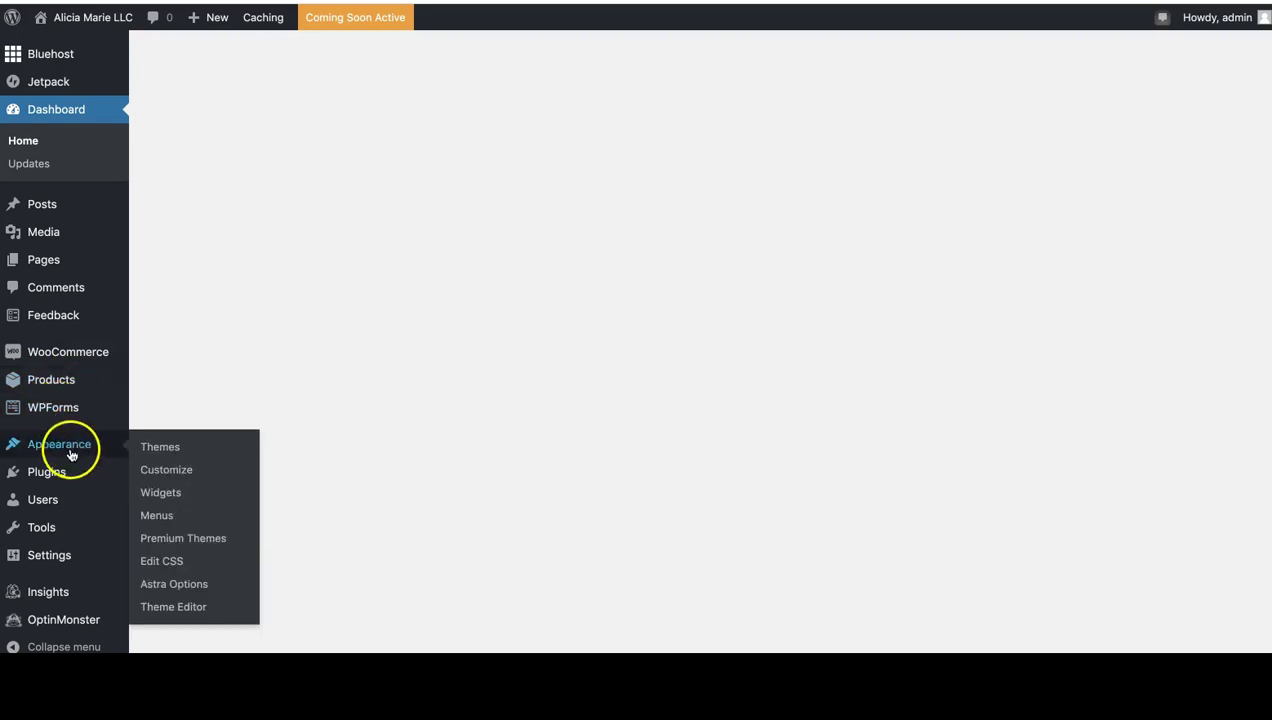
left_click(164, 456)
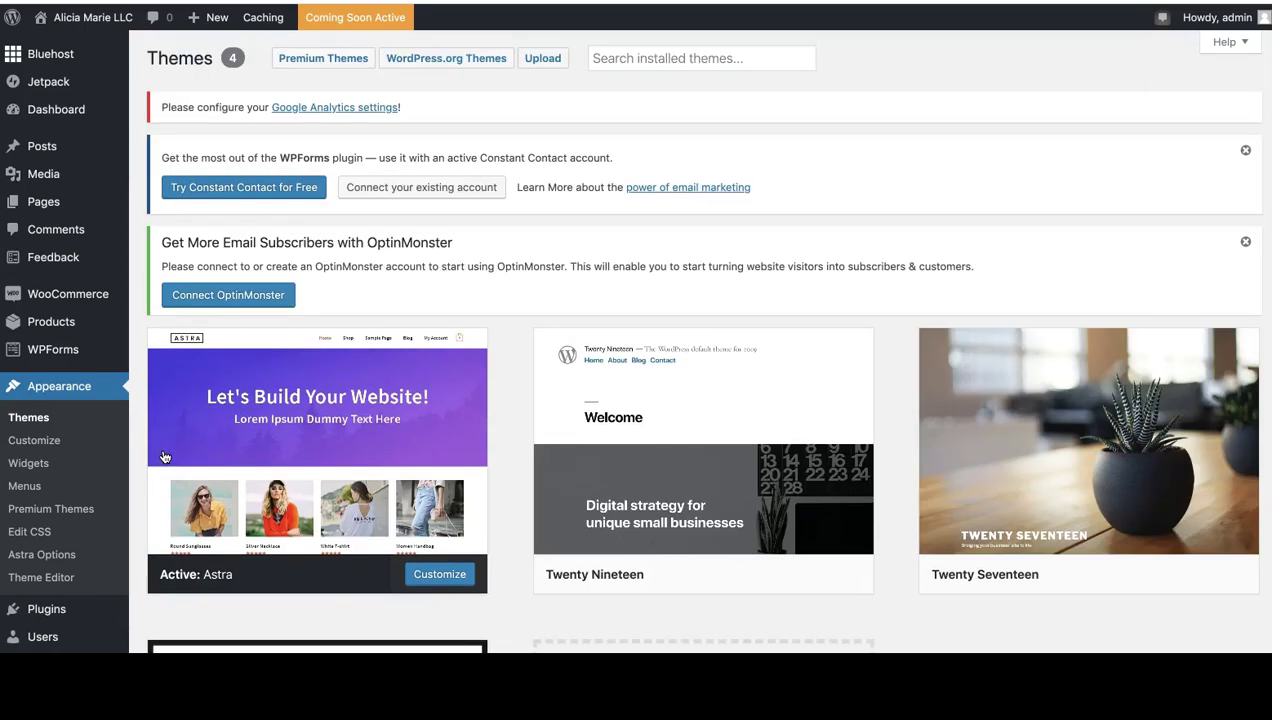
scroll(369, 460, "down", 3)
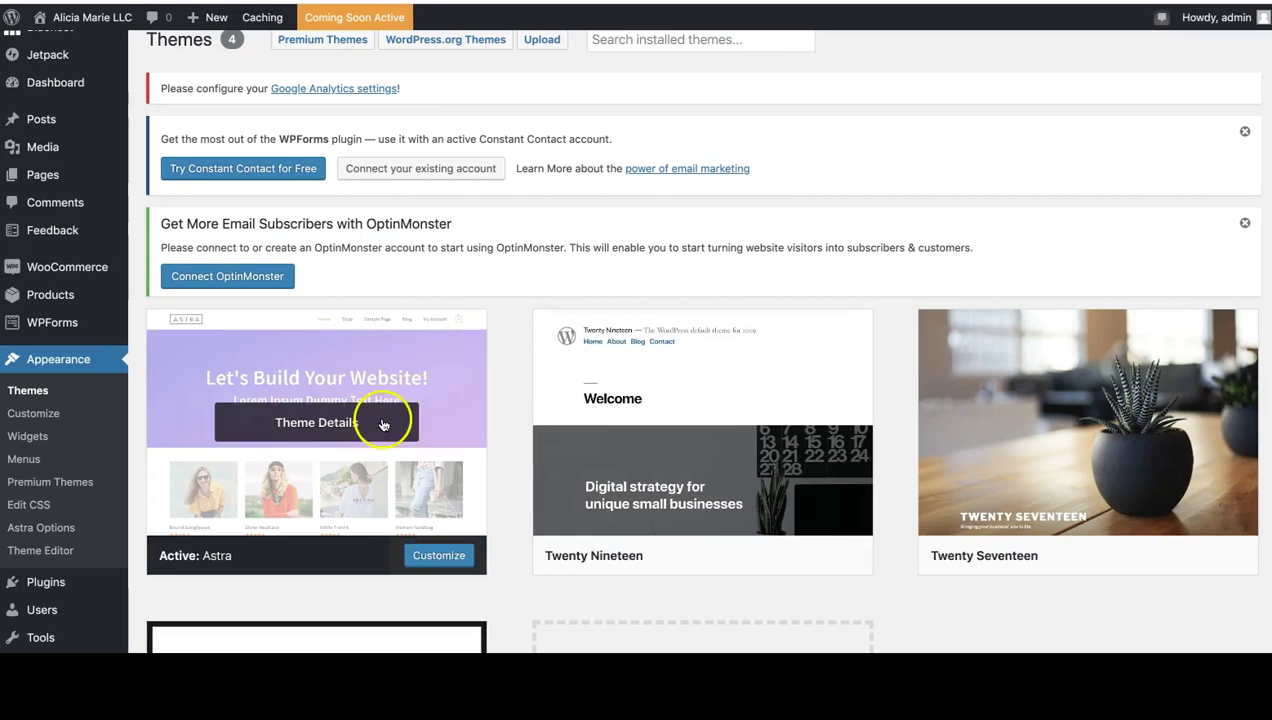
scroll(404, 450, "down", 2)
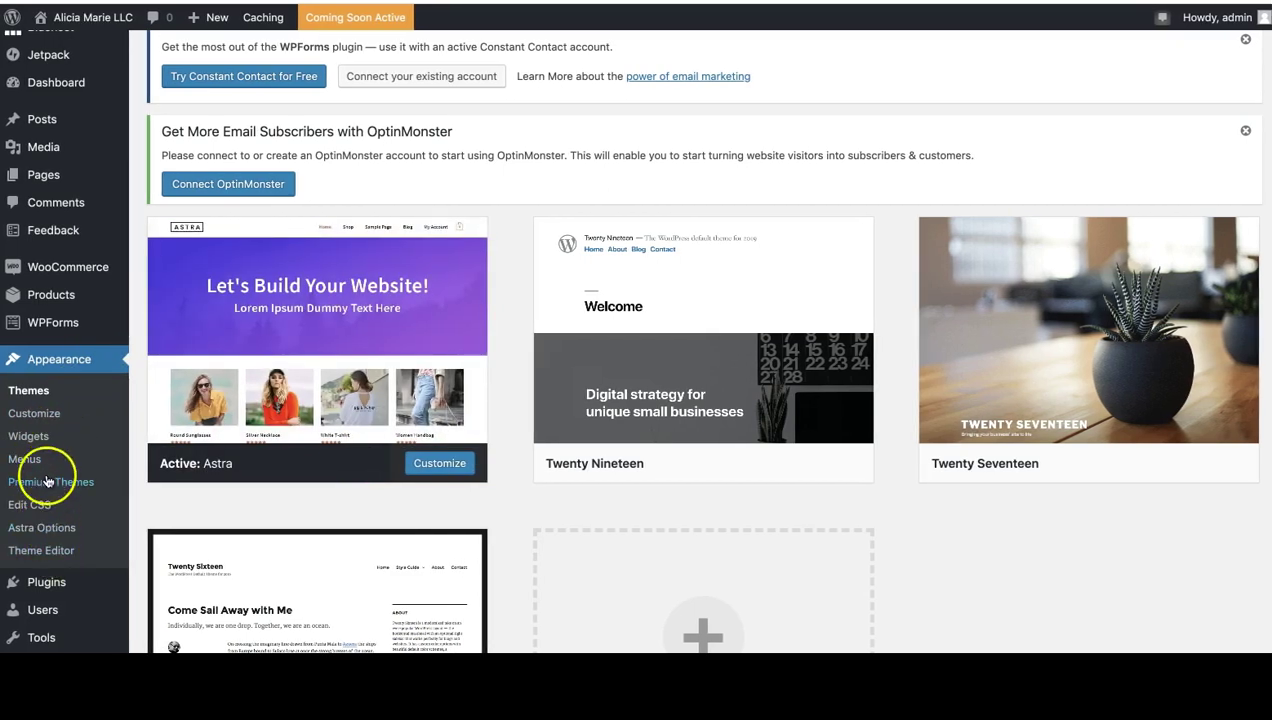
mouse_move(80, 590)
scroll(80, 591, "down", 2)
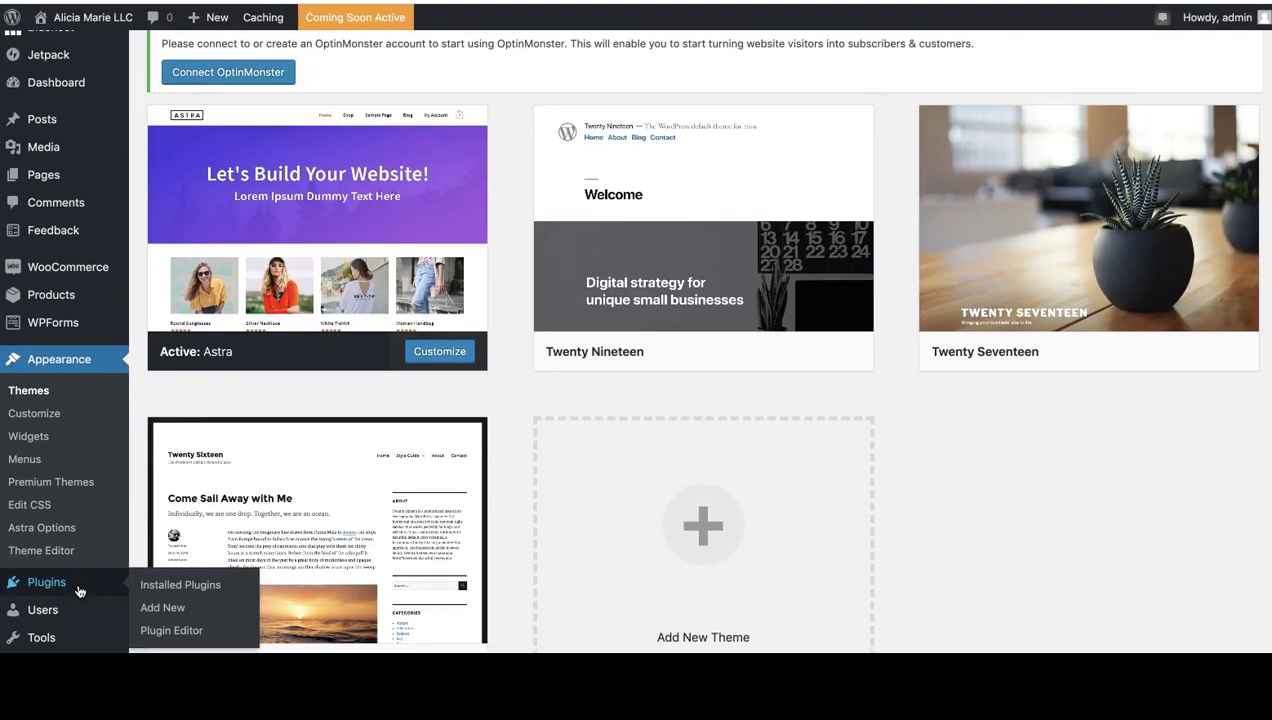
scroll(62, 160, "up", 4)
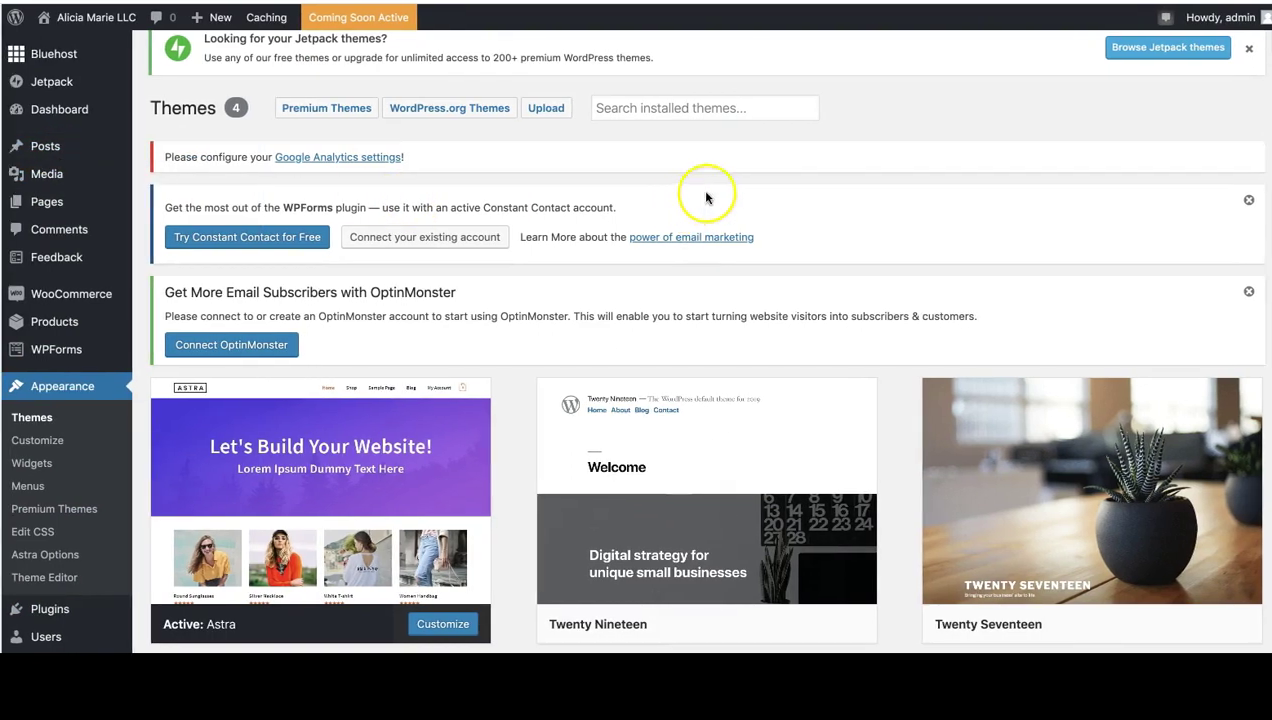
scroll(730, 180, "up", 3)
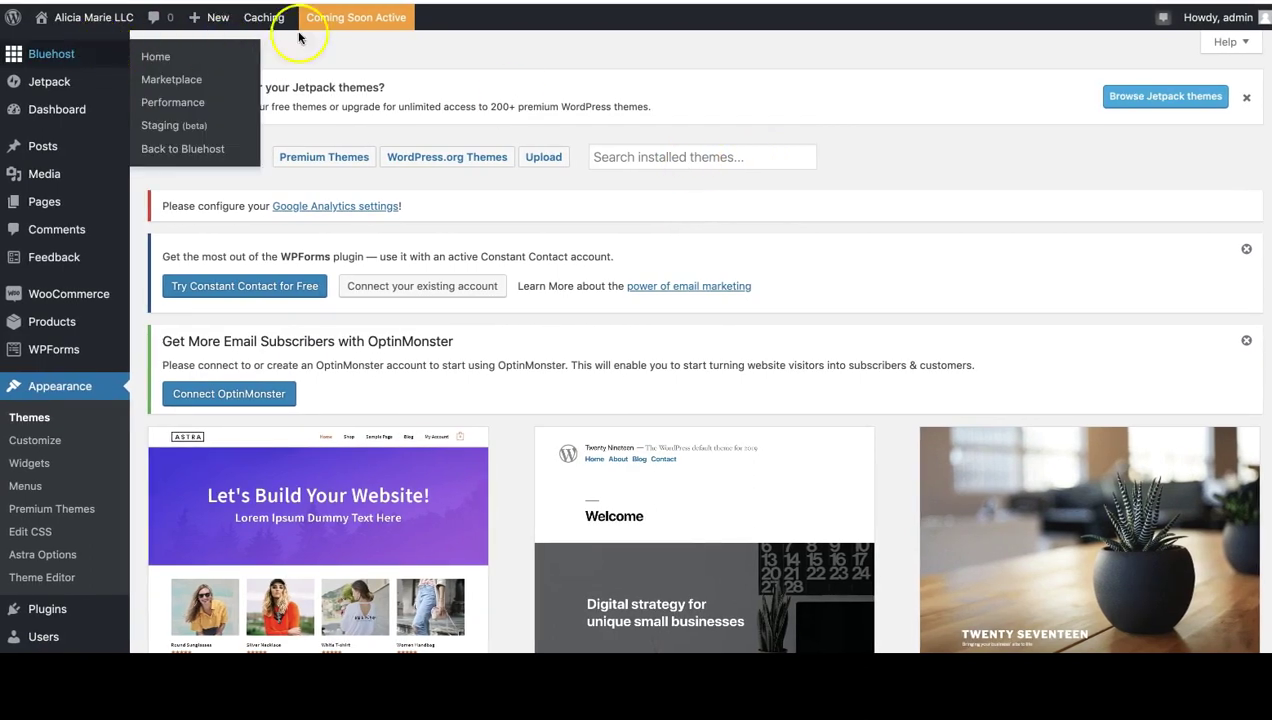
Step: Launch the site out of its "Coming Soon" mode and view the live homepage
left_click(355, 18)
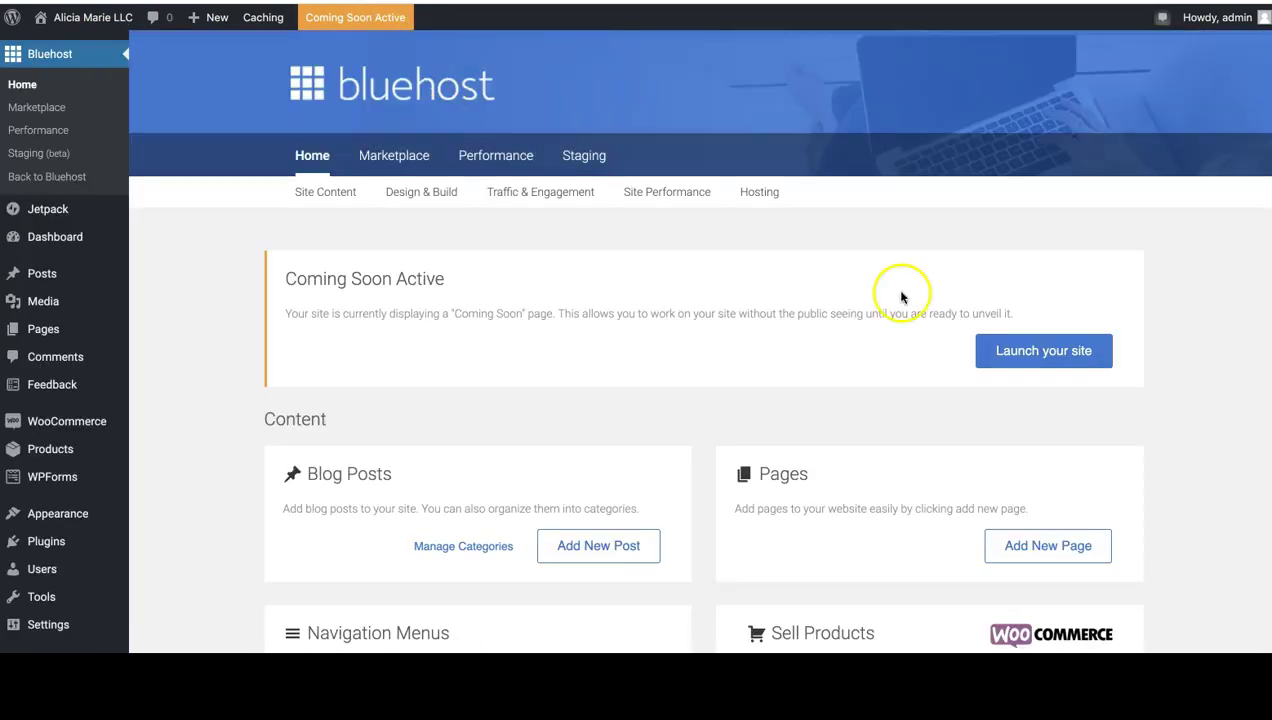
left_click(1030, 366)
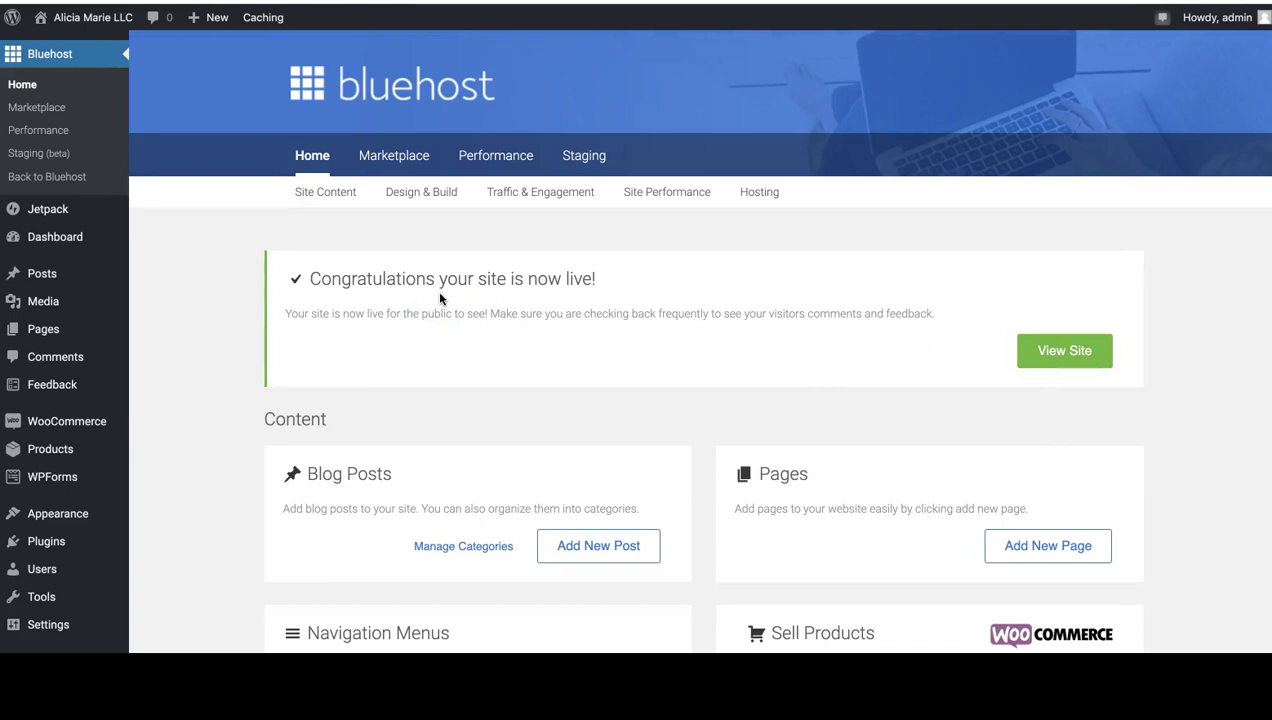
left_click(1066, 351)
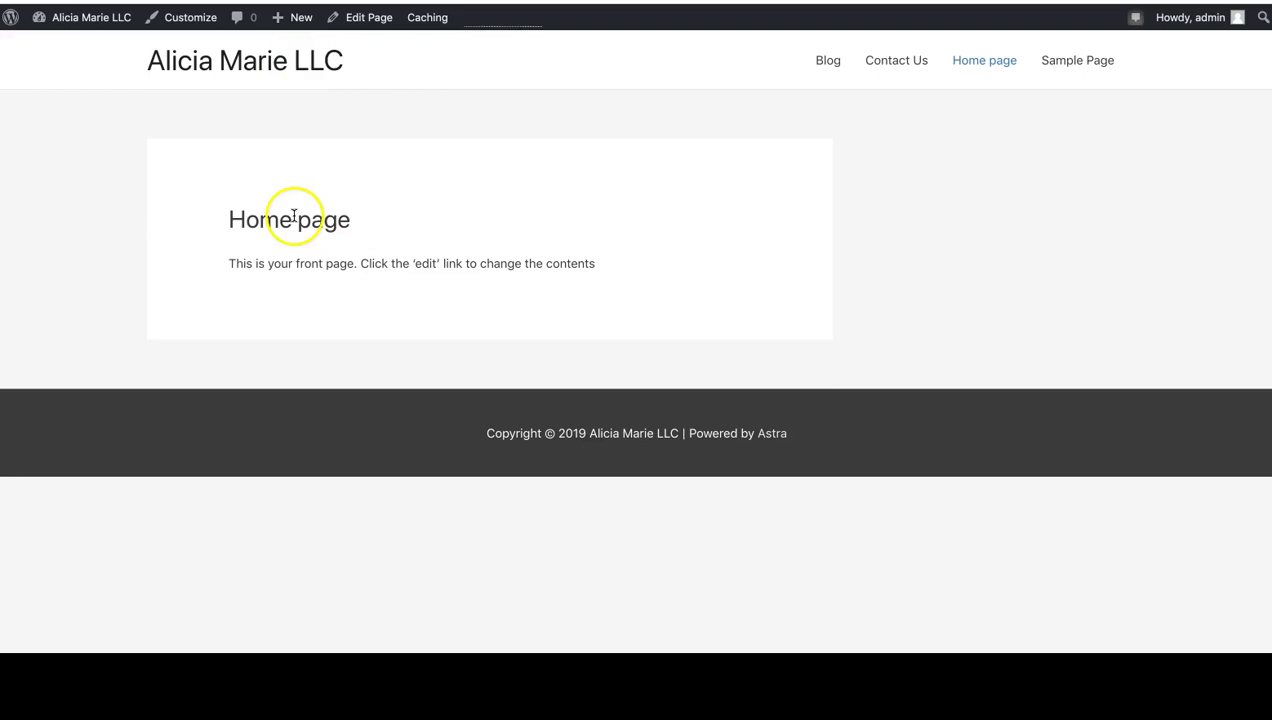
Step: Open the live site's Sample Page and look through its content
left_click(1077, 62)
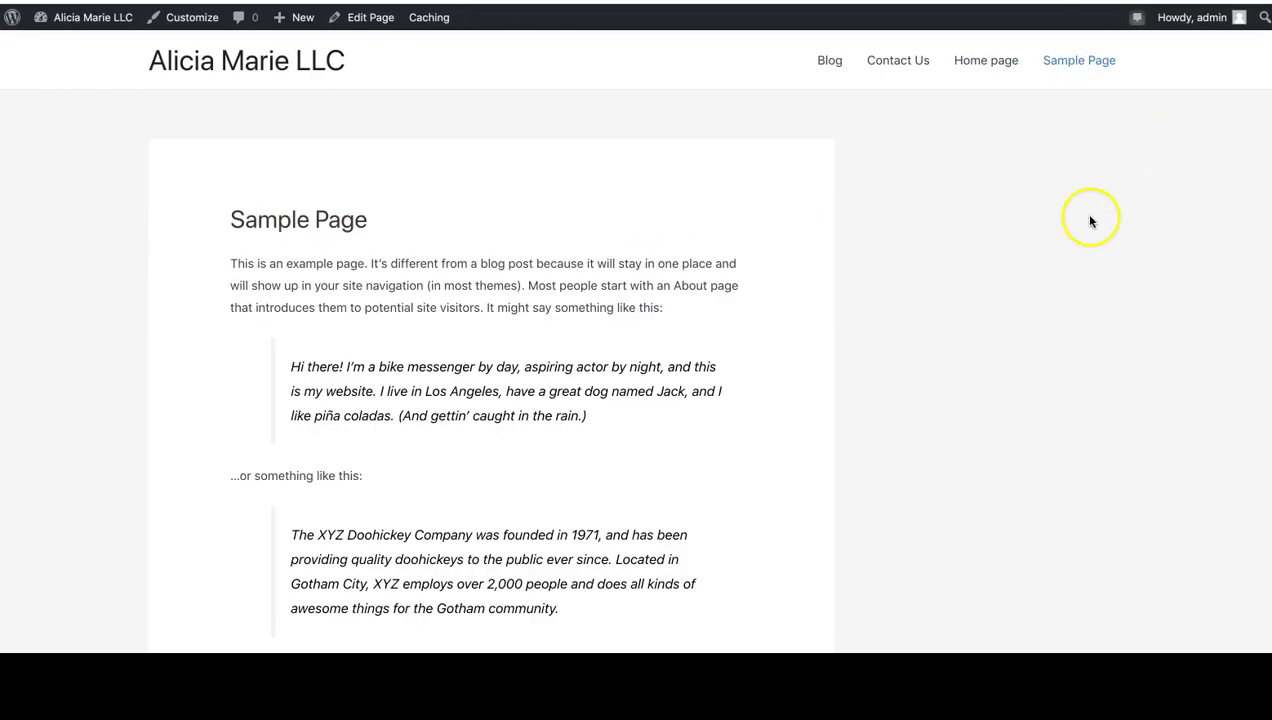
scroll(1003, 294, "down", 3)
scroll(1003, 294, "up", 3)
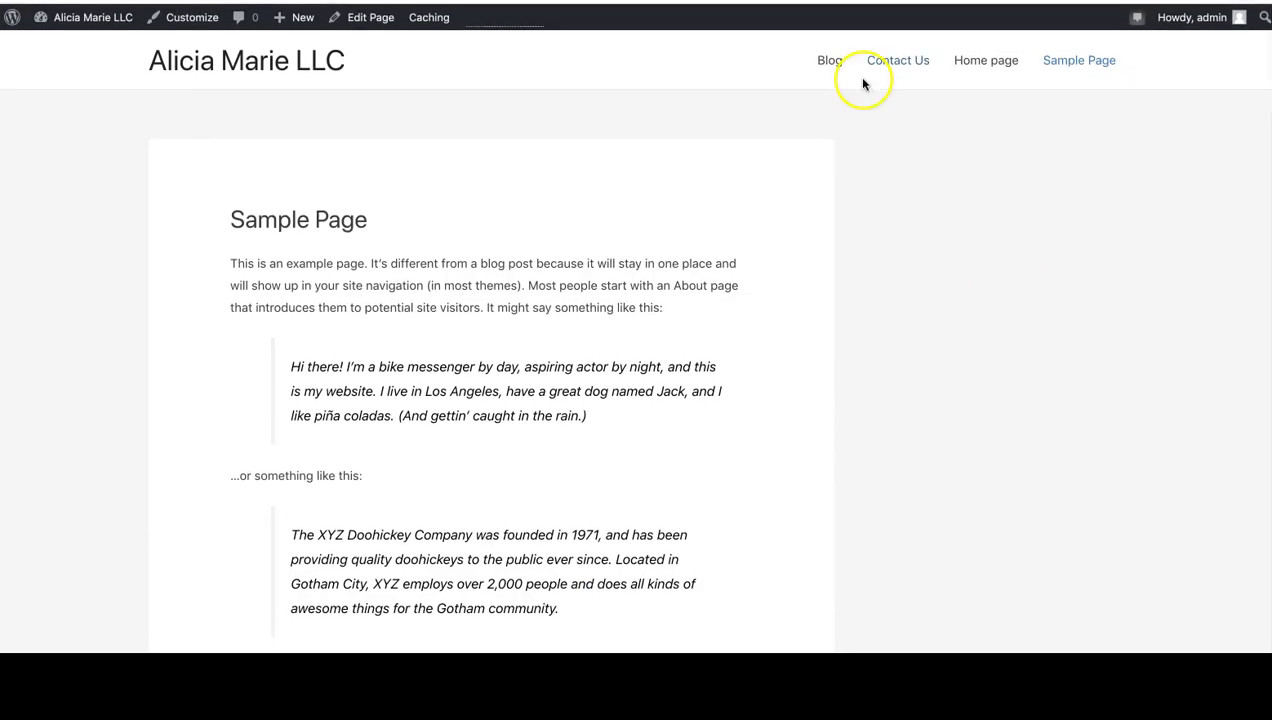
Step: Return from the live site to the WordPress admin dashboard
mouse_move(82, 28)
left_click(71, 49)
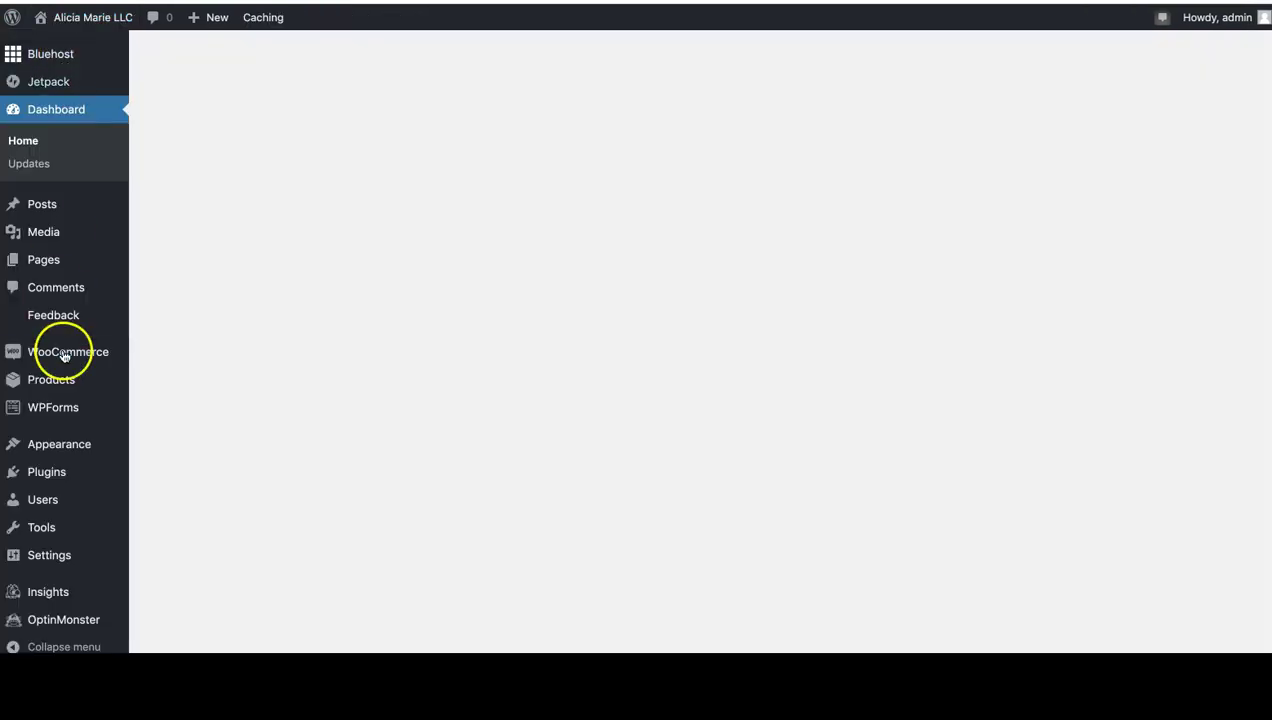
mouse_move(71, 240)
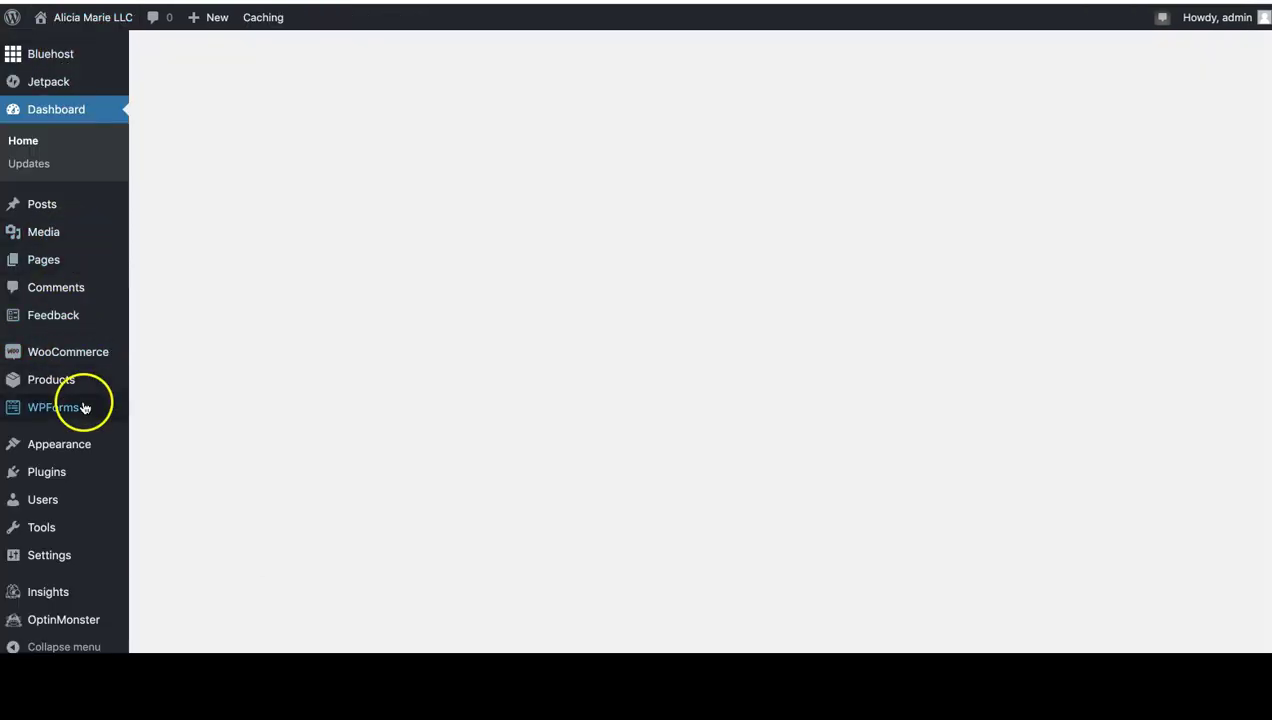
Step: Open the customizer for the active Astra theme from the installed themes page and follow its link to the additional Astra Pro options
mouse_move(69, 388)
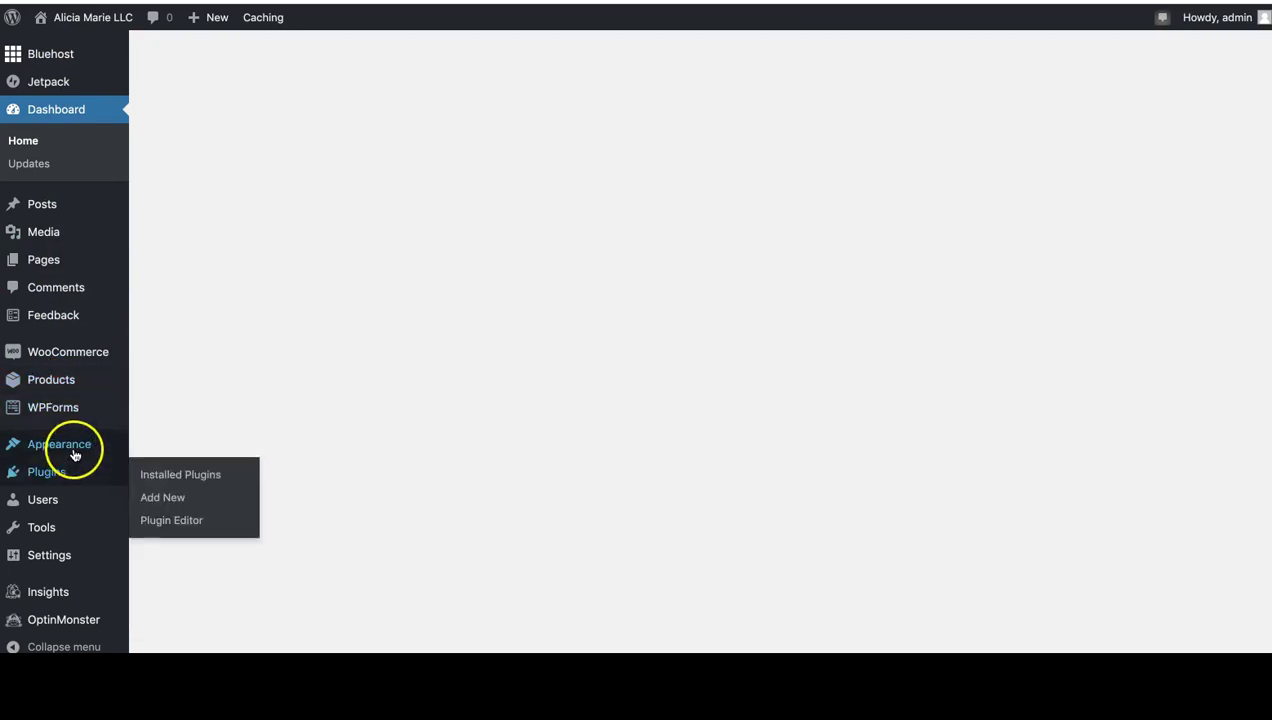
mouse_move(90, 449)
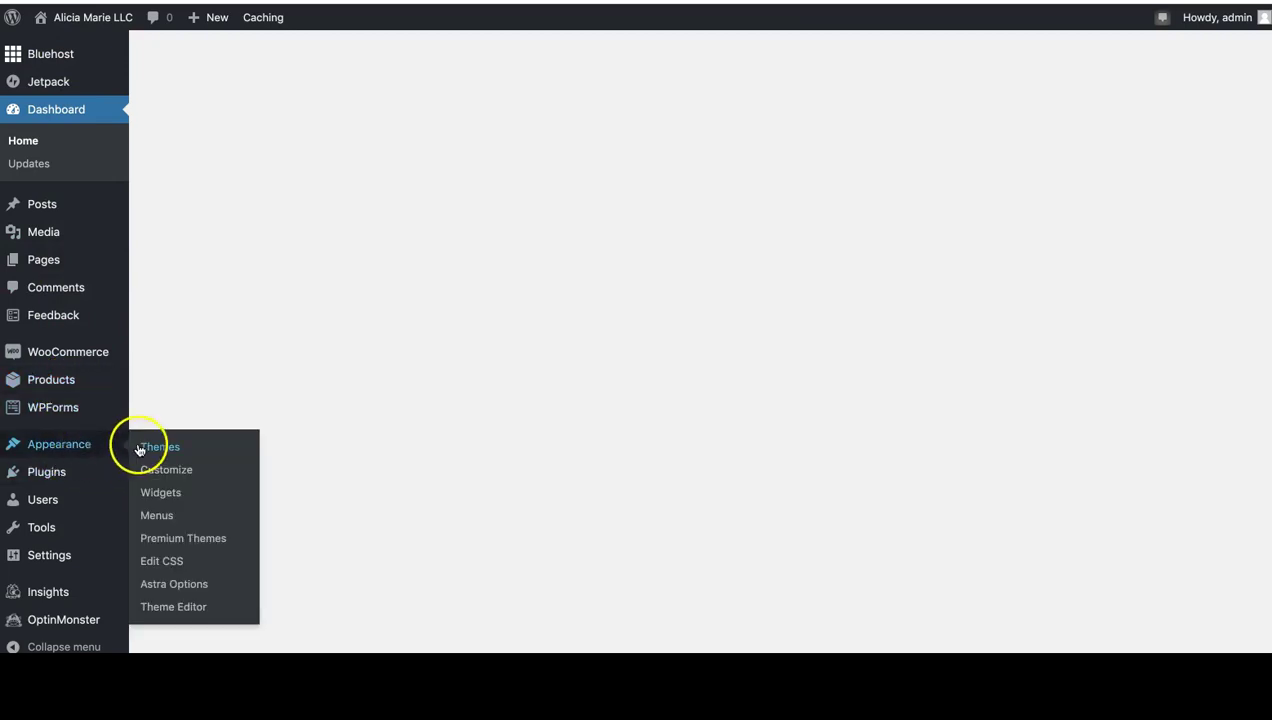
left_click(139, 449)
mouse_move(236, 445)
scroll(440, 568, "down", 3)
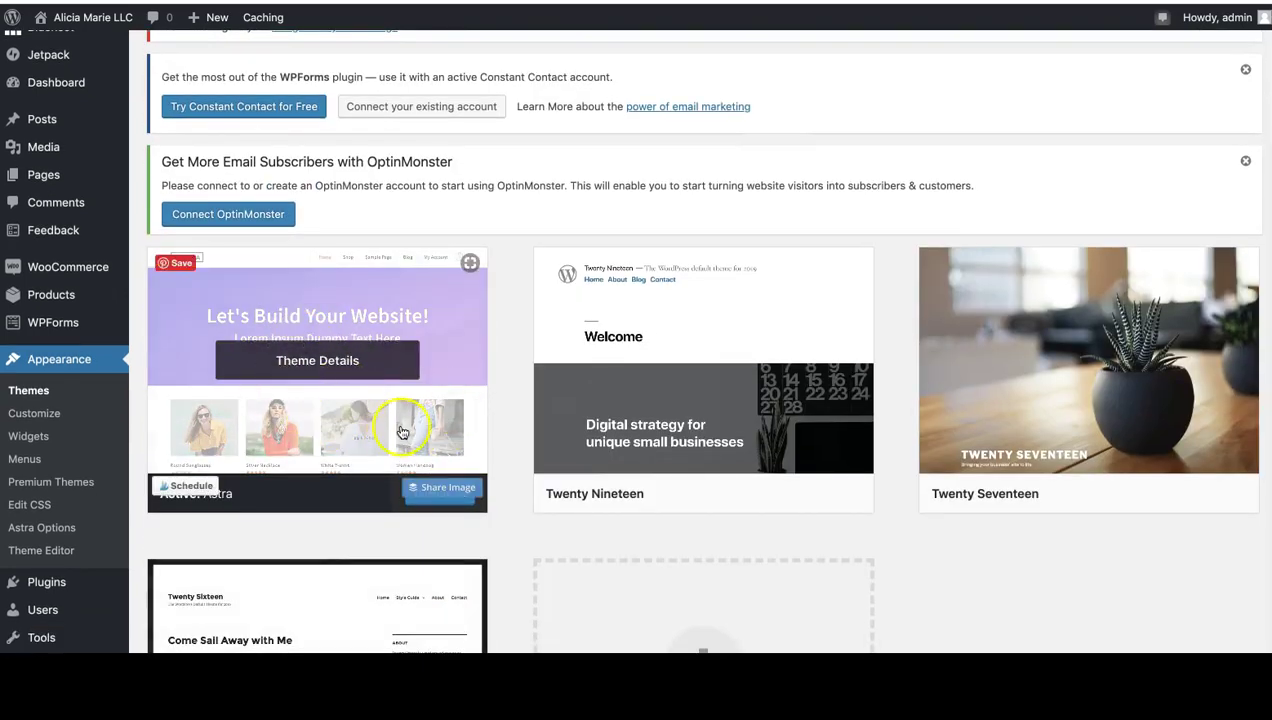
mouse_move(577, 443)
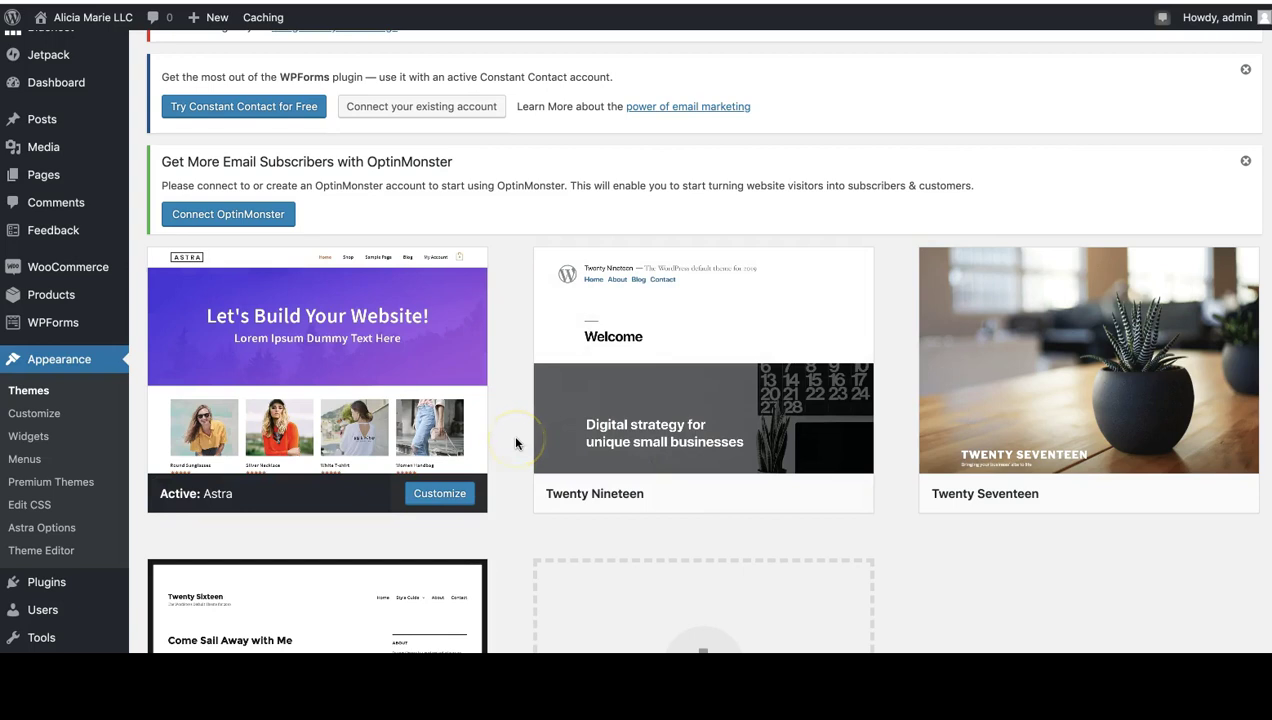
left_click(465, 496)
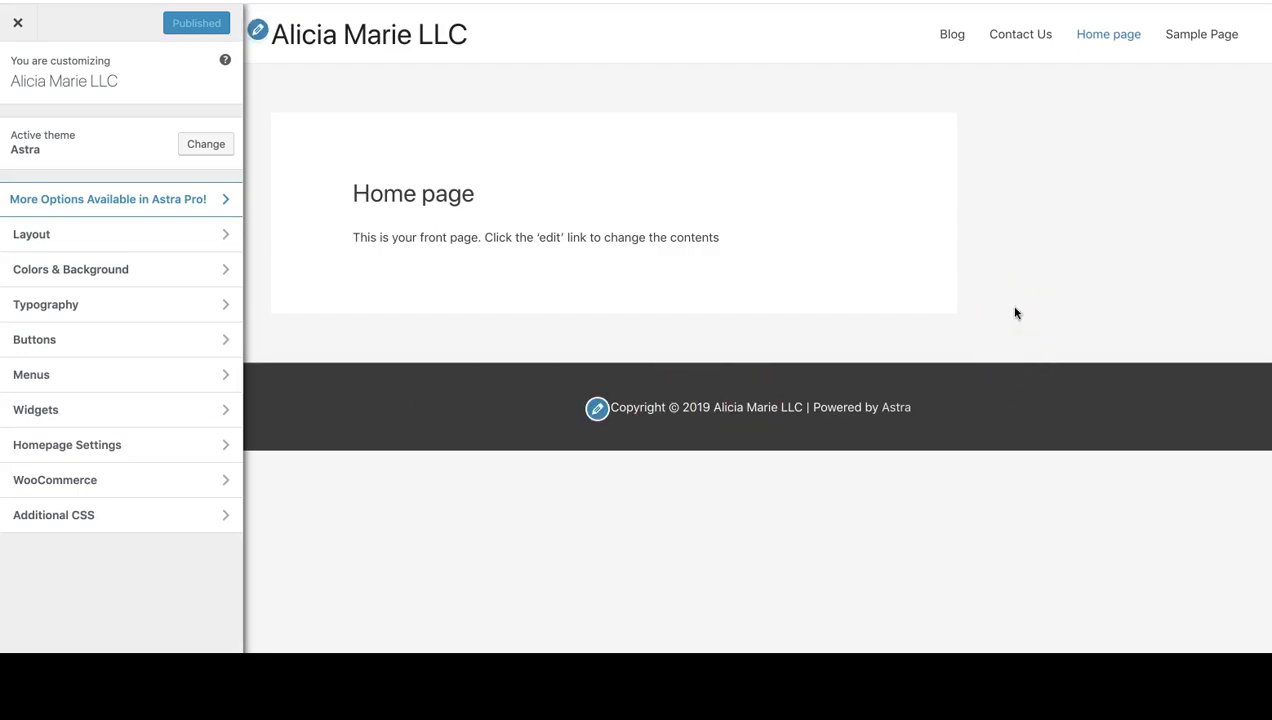
left_click(185, 203)
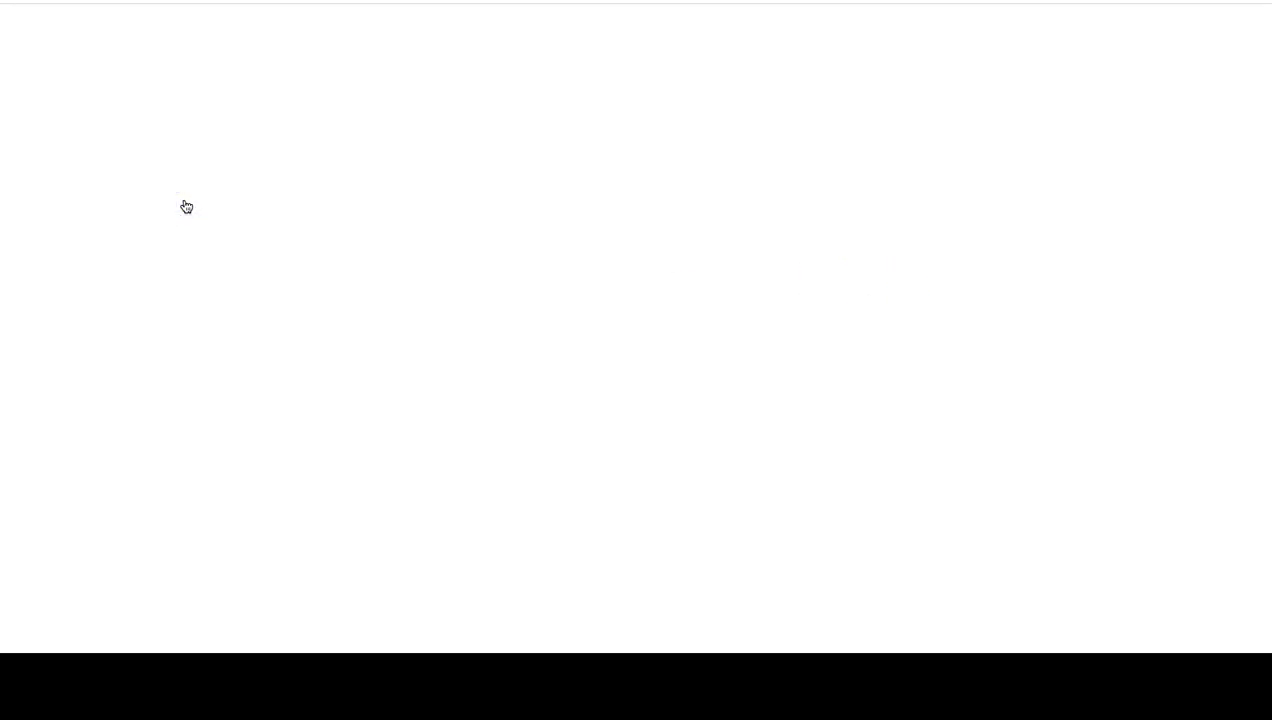